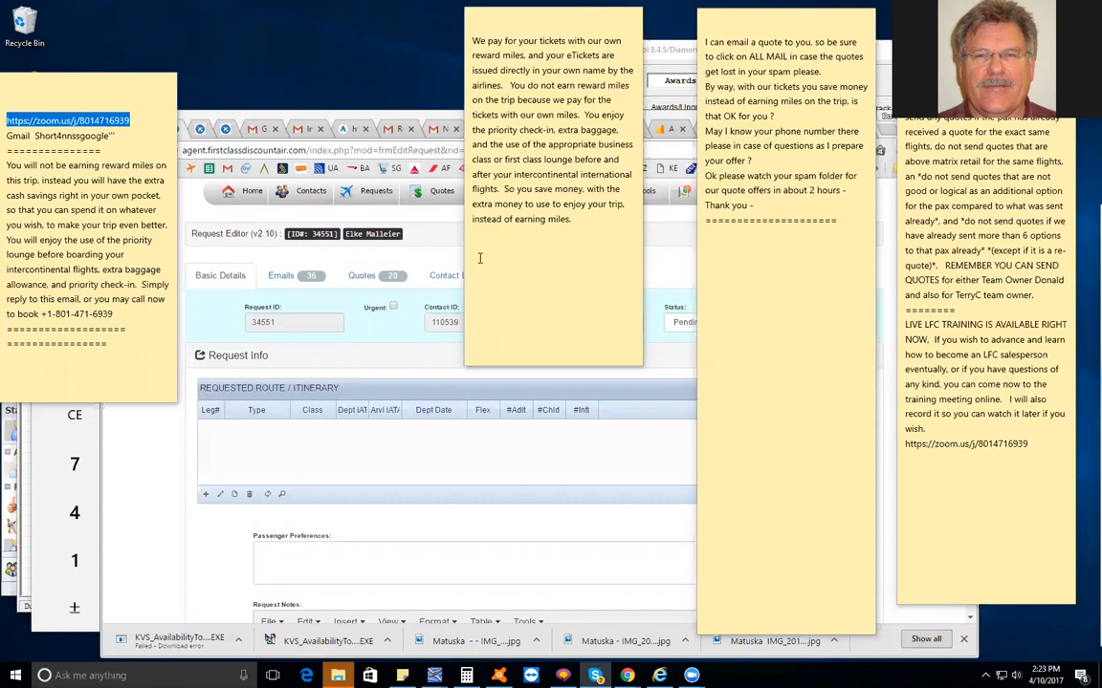
Bring the request editor to the front and review the request's itinerary table and notes
{"action": "left_click", "coordinate": [649, 284]}
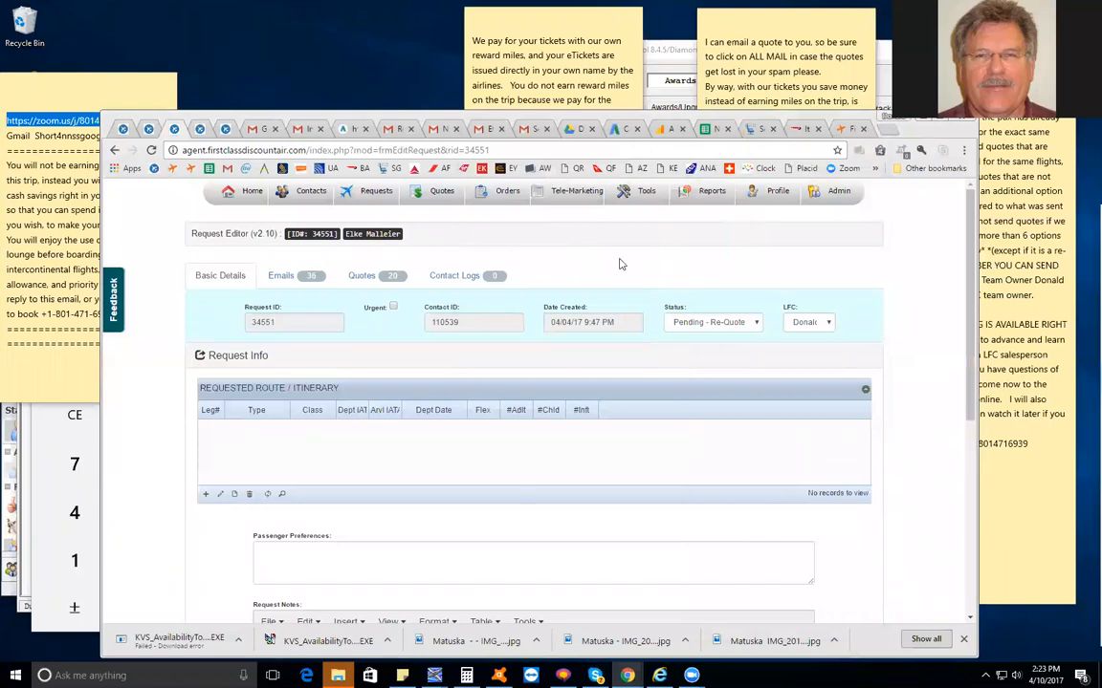
{"action": "scroll", "coordinate": [619, 264], "scroll_direction": "down", "scroll_amount": 3}
{"action": "scroll", "coordinate": [620, 264], "scroll_direction": "up", "scroll_amount": 3}
{"action": "scroll", "coordinate": [443, 405], "scroll_direction": "down", "scroll_amount": 2}
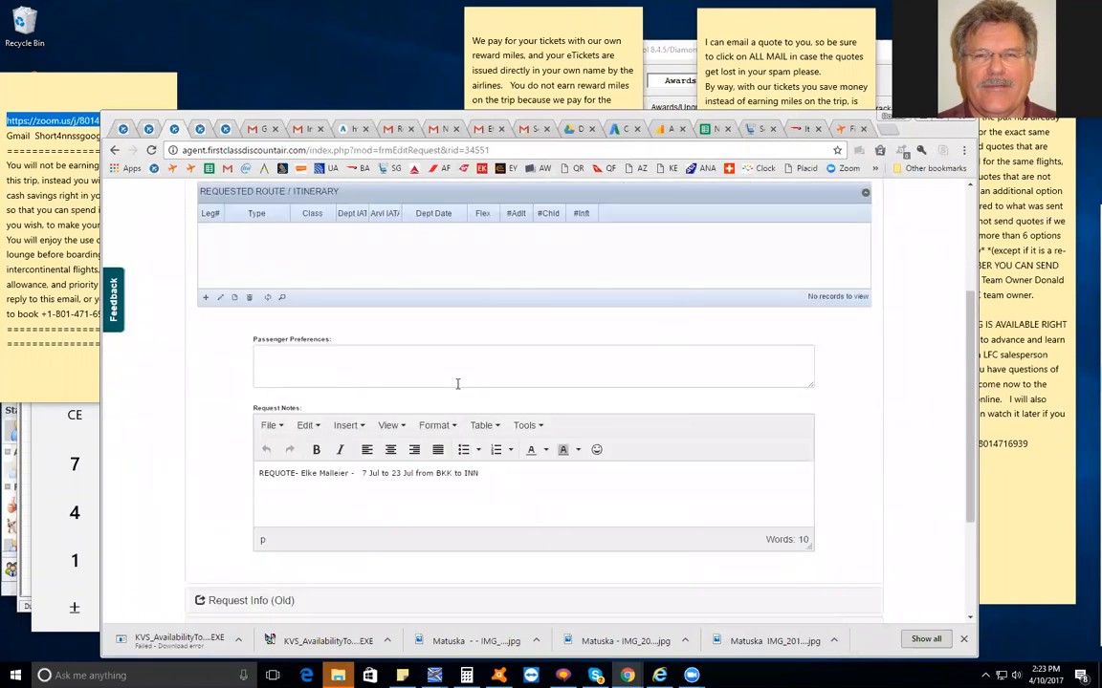
{"action": "scroll", "coordinate": [457, 387], "scroll_direction": "up", "scroll_amount": 2}
{"action": "left_click", "coordinate": [367, 274]}
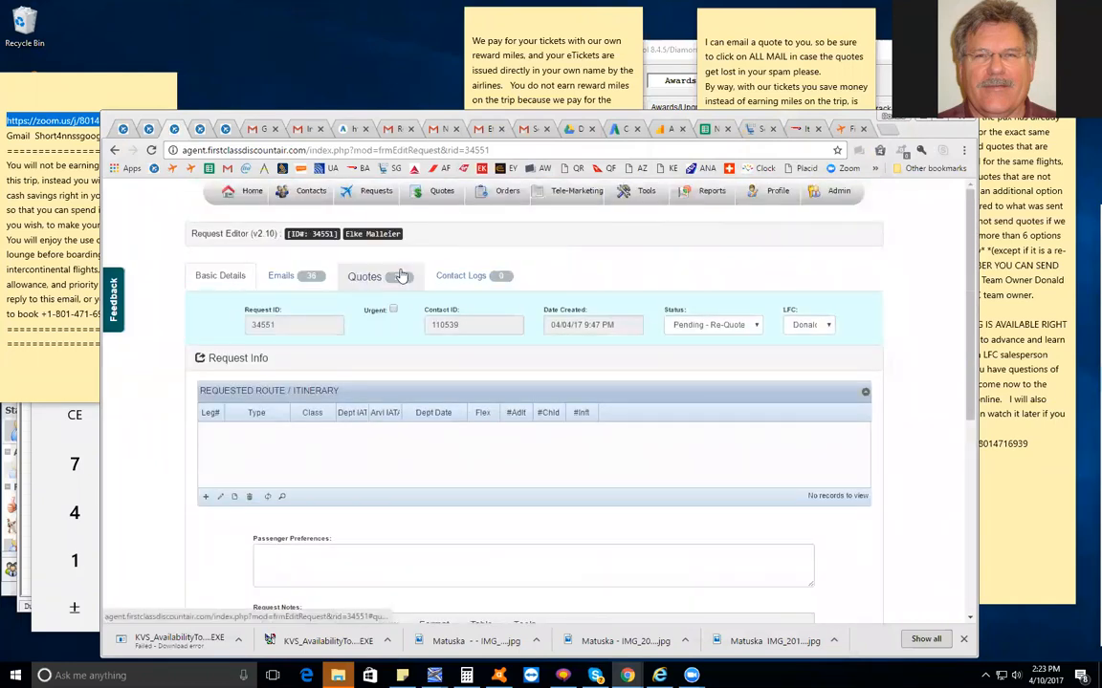
{"action": "mouse_move", "coordinate": [371, 192]}
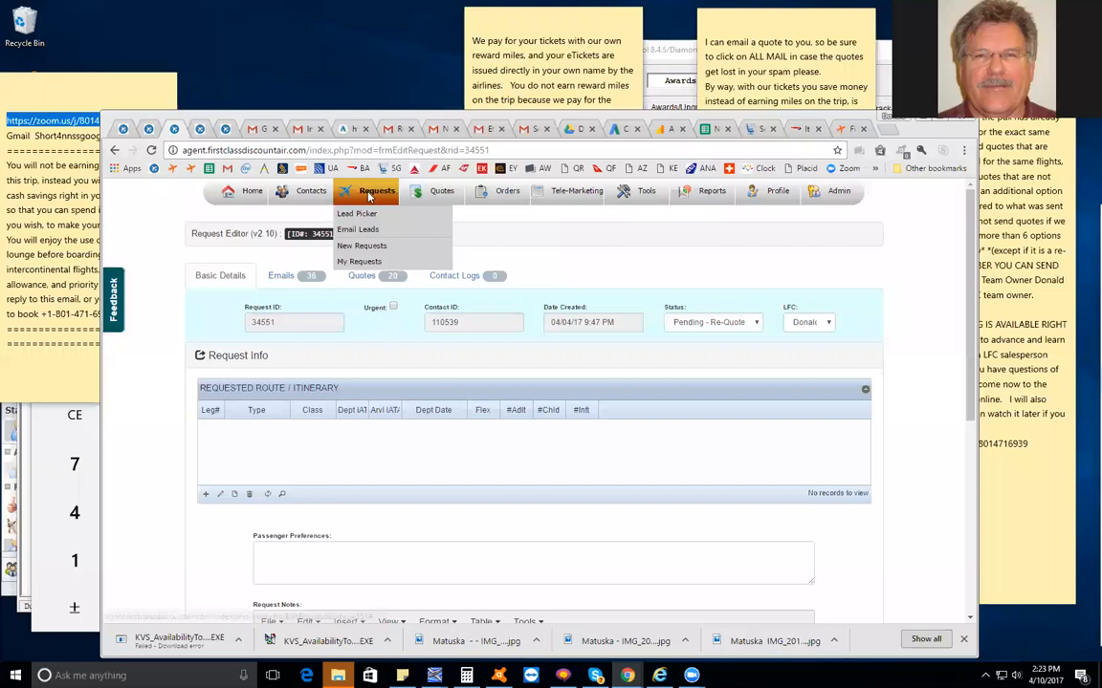
Expand the old request info and check the leg 1 departure and arrival airports
{"action": "scroll", "coordinate": [526, 357], "scroll_direction": "down", "scroll_amount": 3}
{"action": "scroll", "coordinate": [525, 357], "scroll_direction": "down", "scroll_amount": 1}
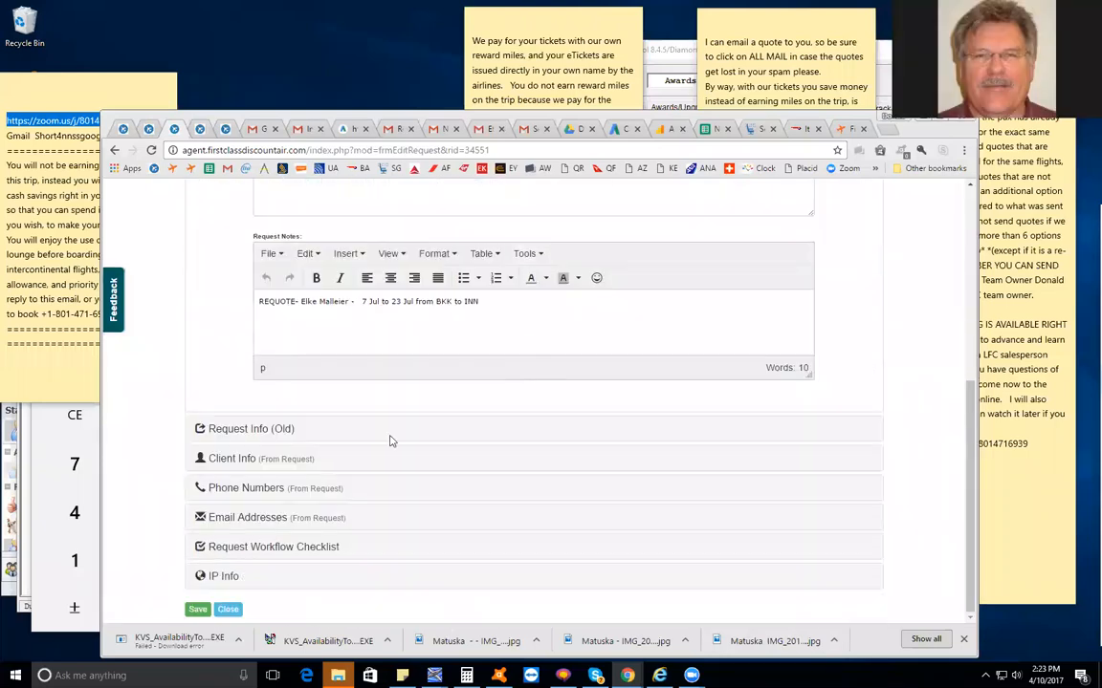
{"action": "left_click", "coordinate": [255, 431]}
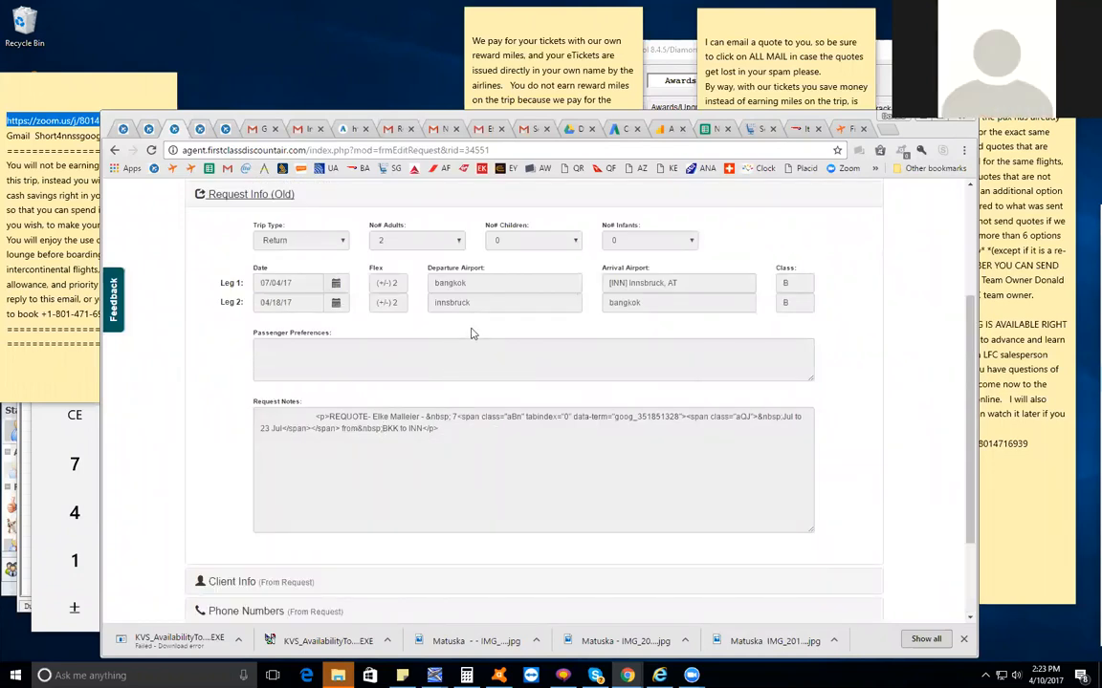
{"action": "double_click", "coordinate": [444, 283]}
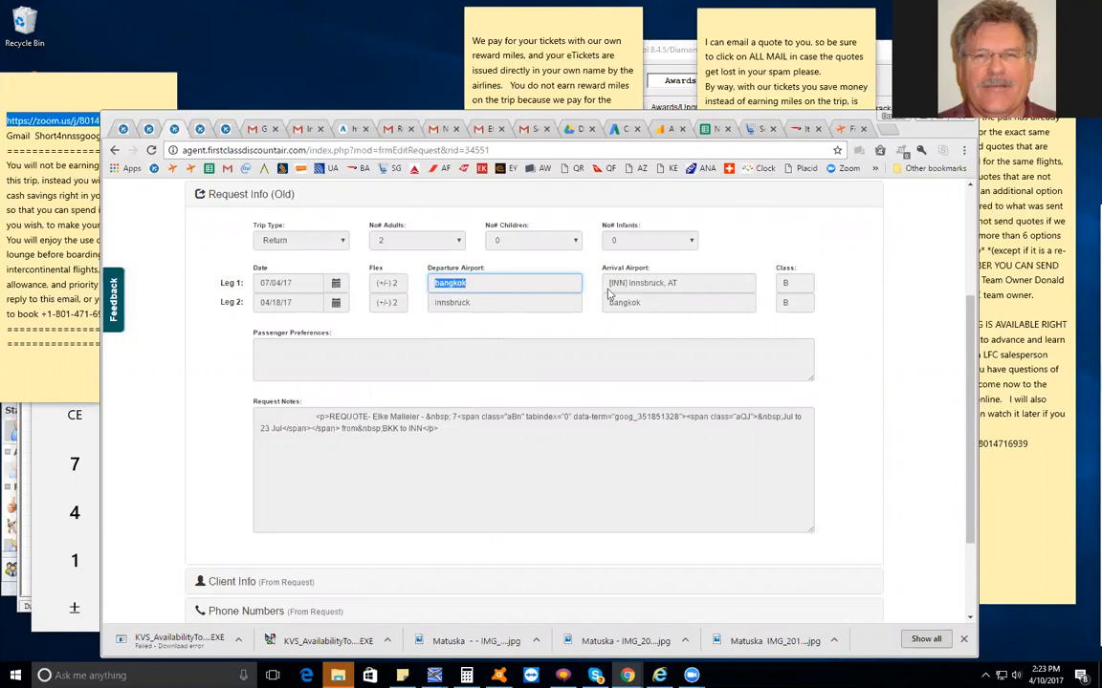
{"action": "left_click_drag", "start_coordinate": [609, 283], "coordinate": [690, 279]}
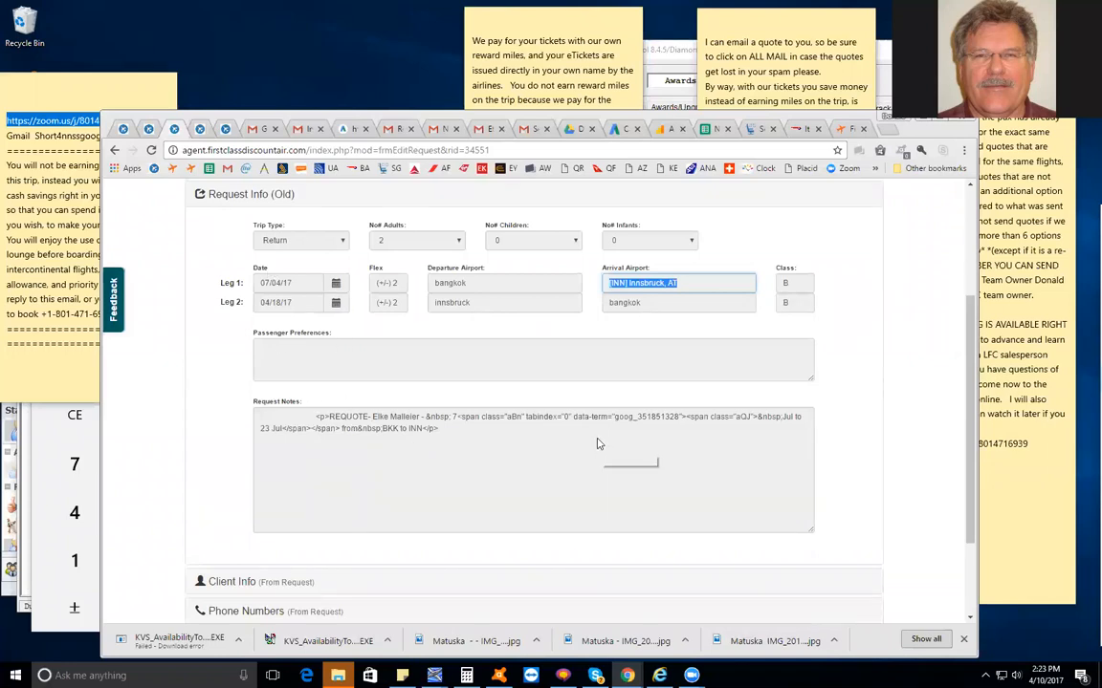
Switch back to the current Request Info section and compare its itinerary table and notes
{"action": "scroll", "coordinate": [597, 443], "scroll_direction": "up", "scroll_amount": 3}
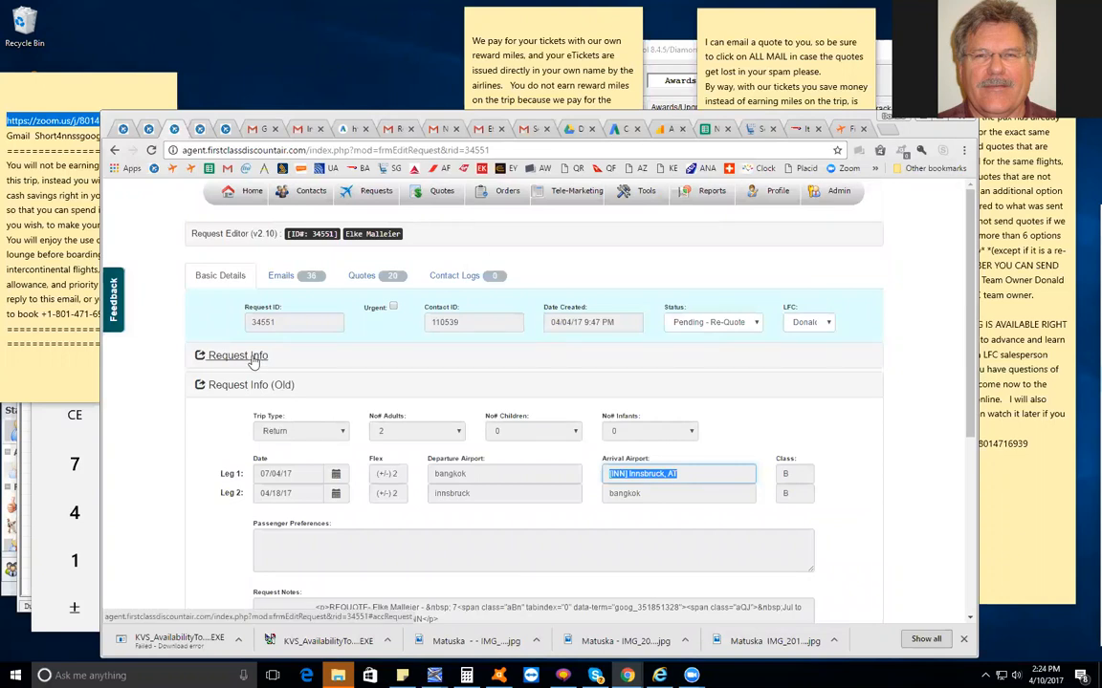
{"action": "left_click", "coordinate": [270, 384]}
{"action": "left_click", "coordinate": [239, 355]}
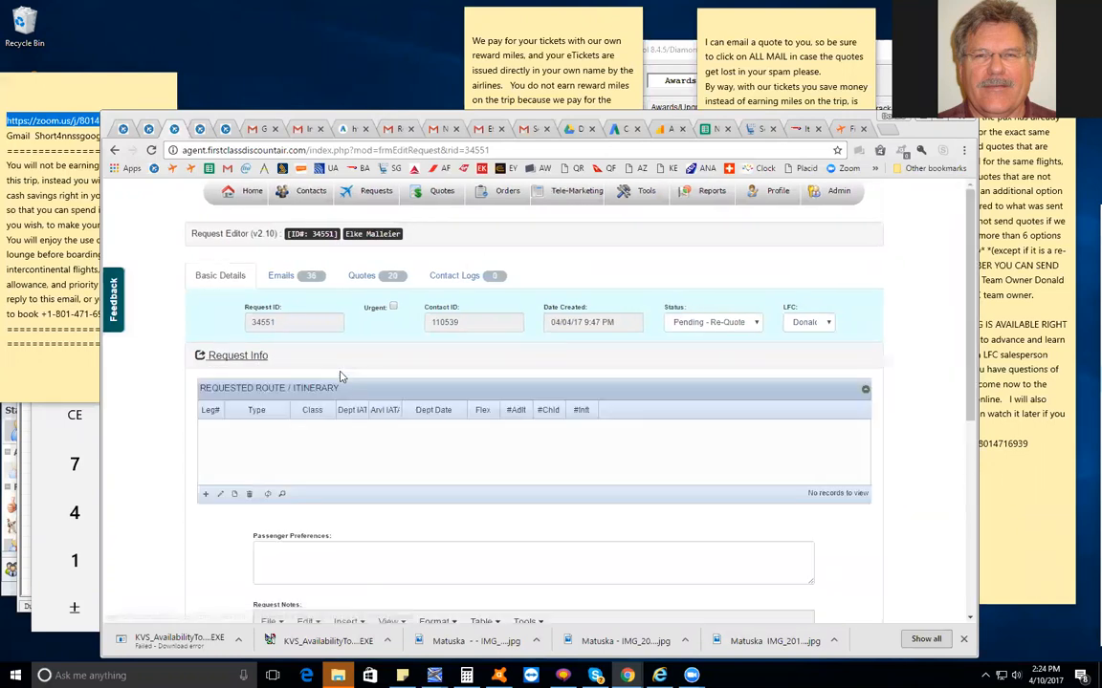
{"action": "scroll", "coordinate": [403, 389], "scroll_direction": "down", "scroll_amount": 5}
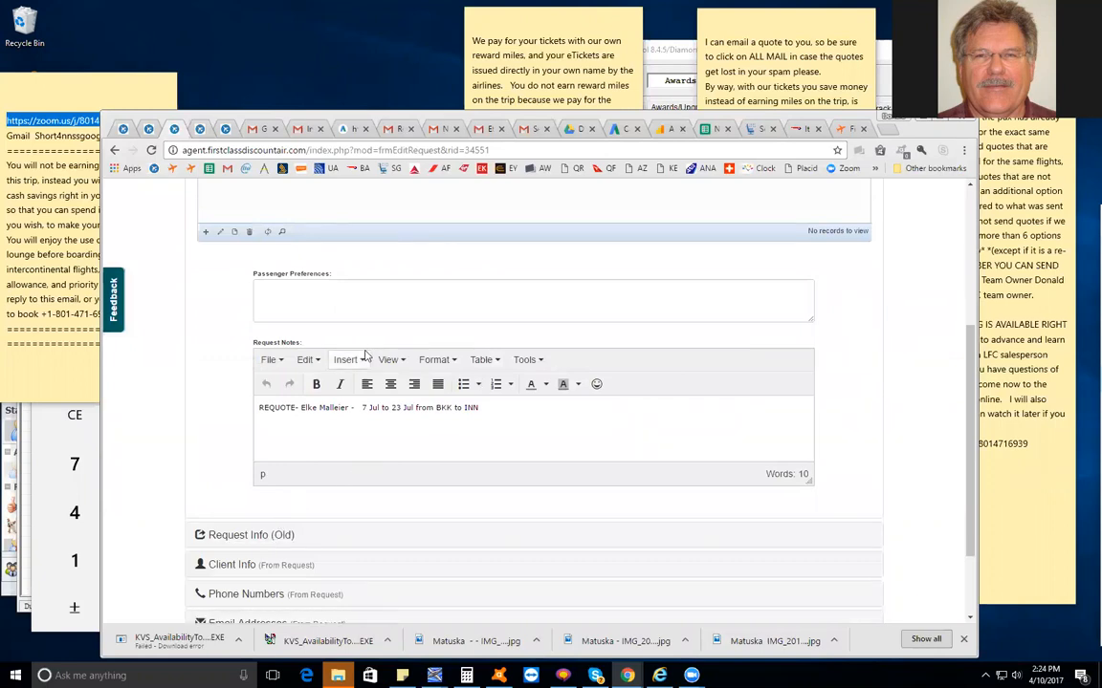
{"action": "scroll", "coordinate": [373, 402], "scroll_direction": "up", "scroll_amount": 5}
Reopen the old request info to check the leg 1 departure airport, and try to duplicate the request's browser tab
{"action": "scroll", "coordinate": [352, 449], "scroll_direction": "down", "scroll_amount": 6}
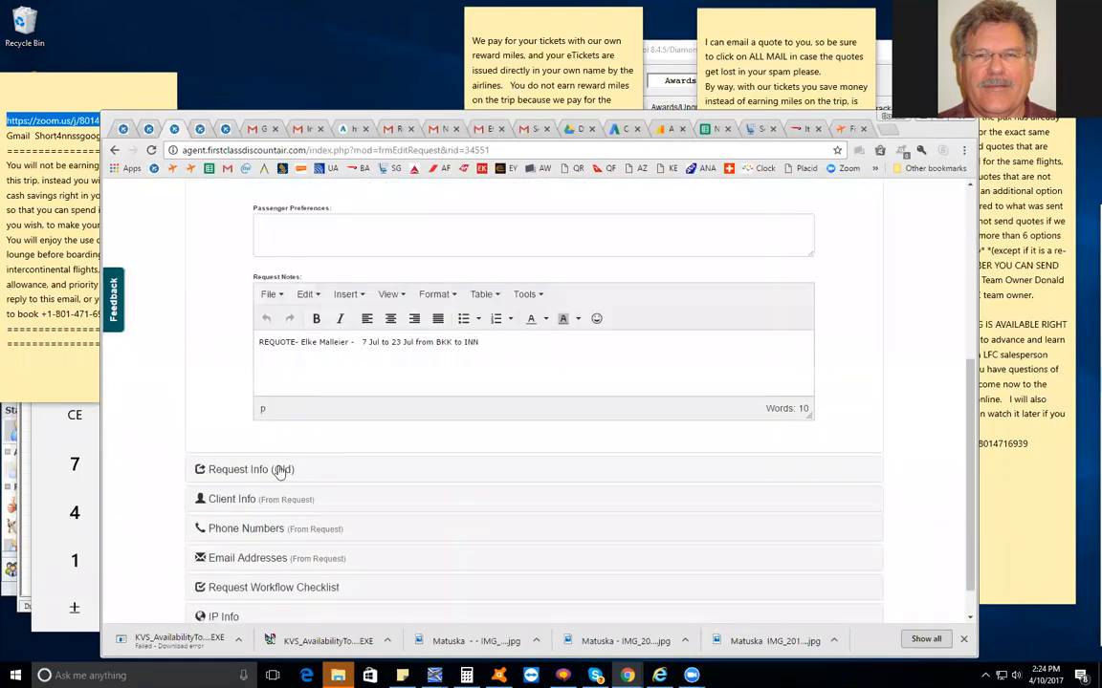
{"action": "left_click", "coordinate": [345, 467]}
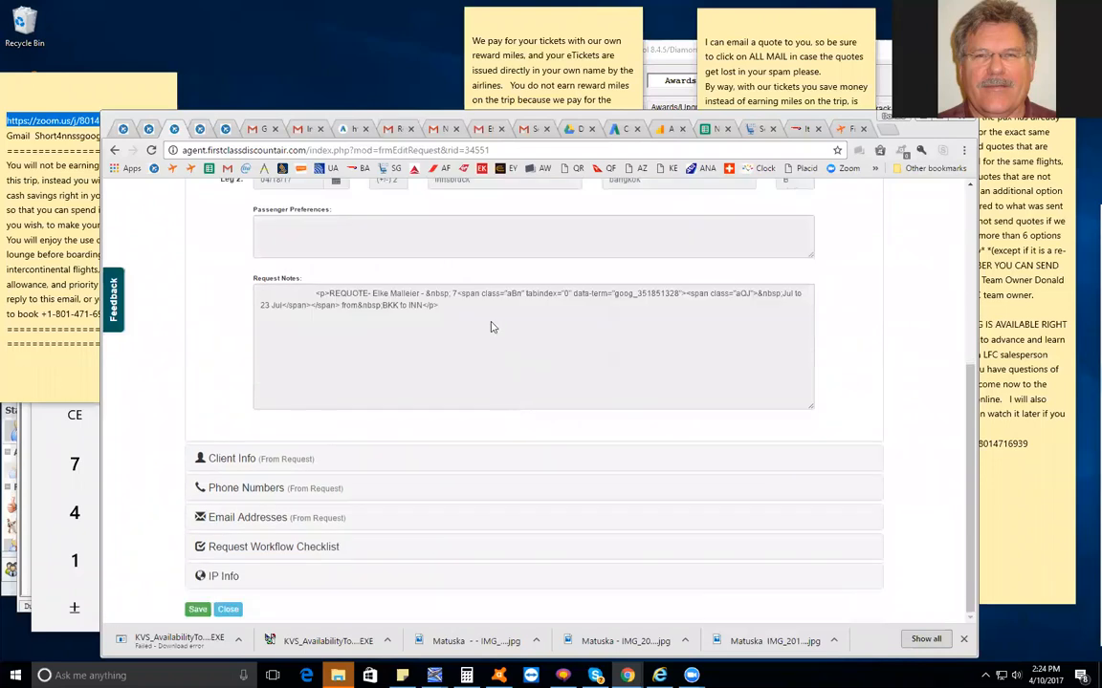
{"action": "double_click", "coordinate": [479, 356]}
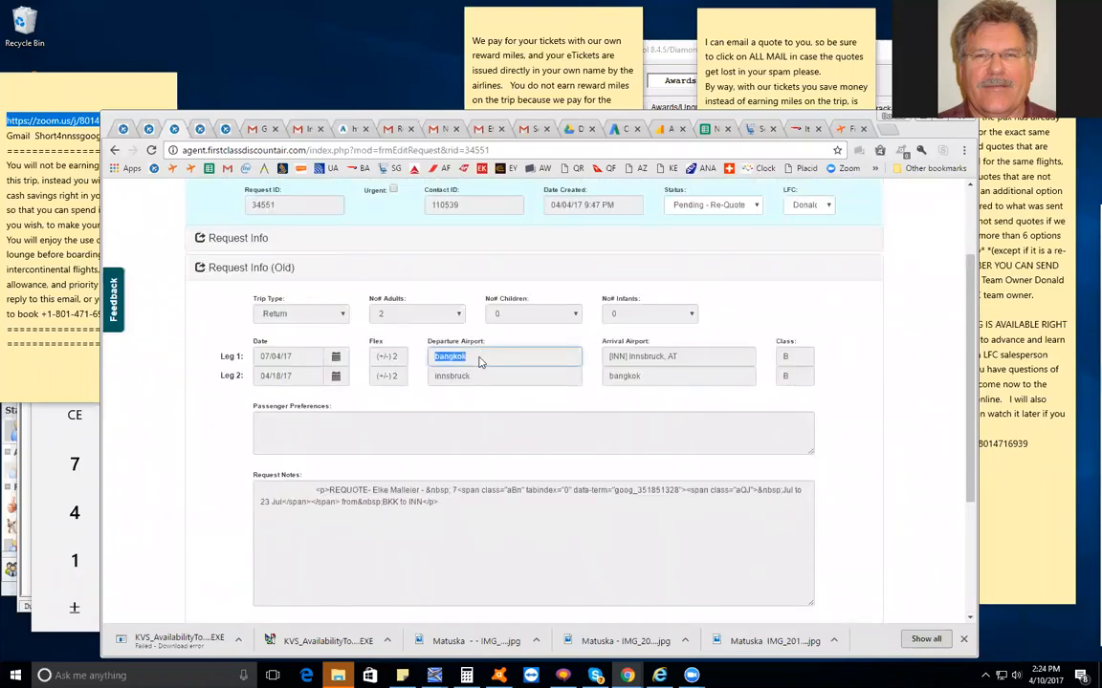
{"action": "scroll", "coordinate": [441, 210], "scroll_direction": "up", "scroll_amount": 3}
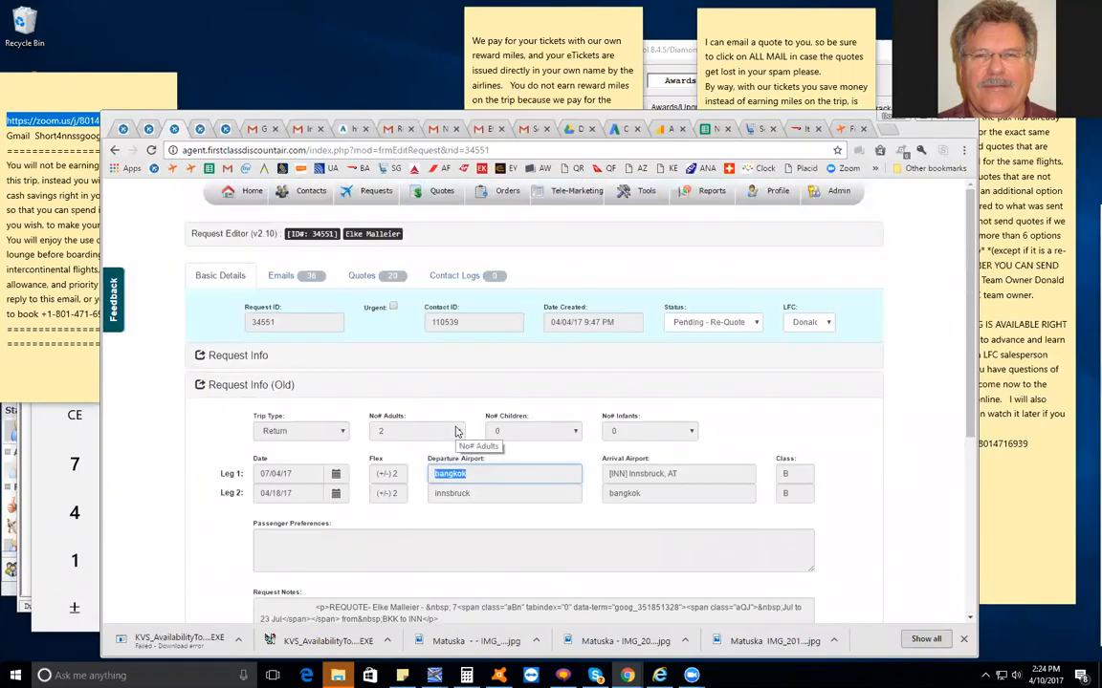
{"action": "right_click", "coordinate": [174, 128]}
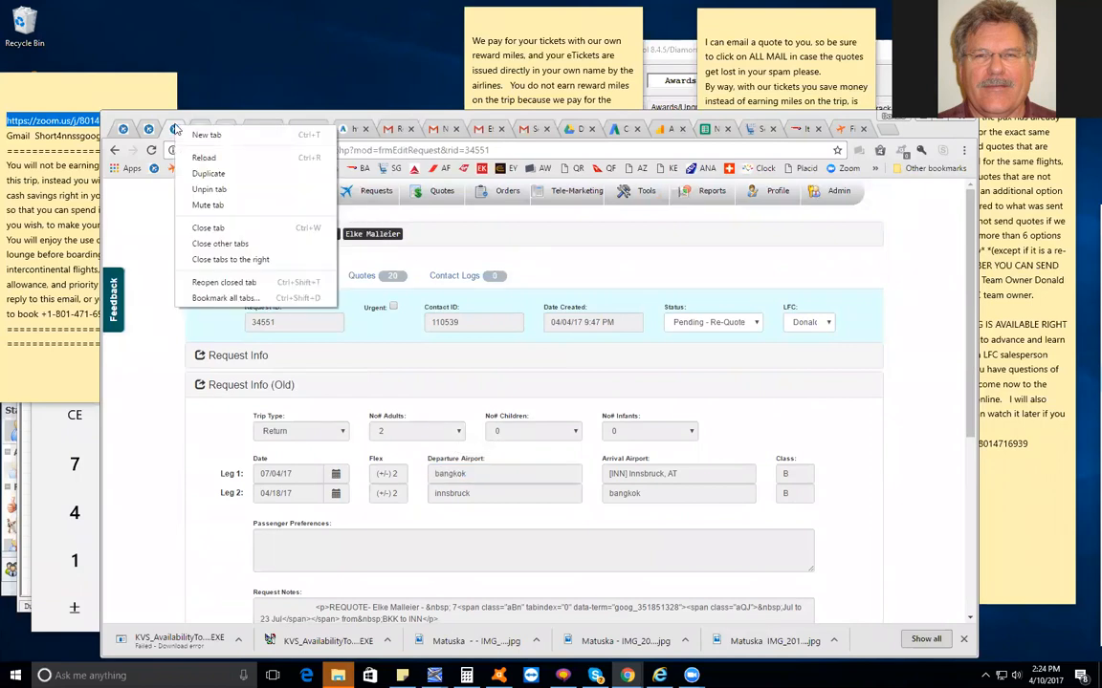
{"action": "left_click", "coordinate": [208, 174]}
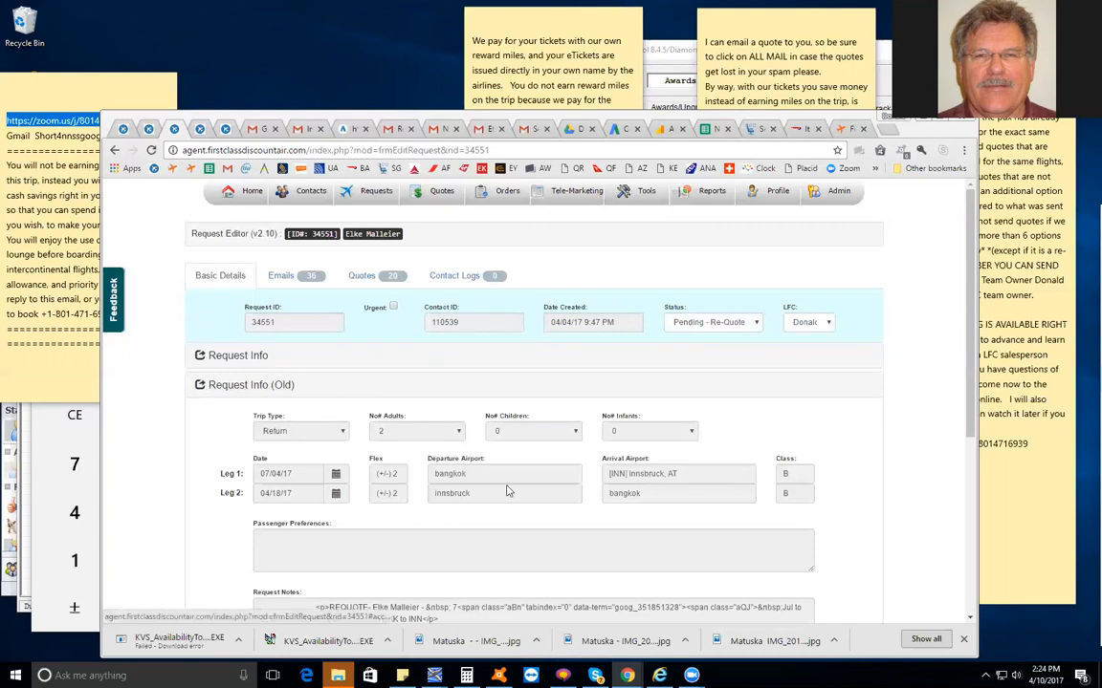
Reopen the current Request Info section and start a new itinerary record with leg number 1
{"action": "left_click", "coordinate": [230, 356]}
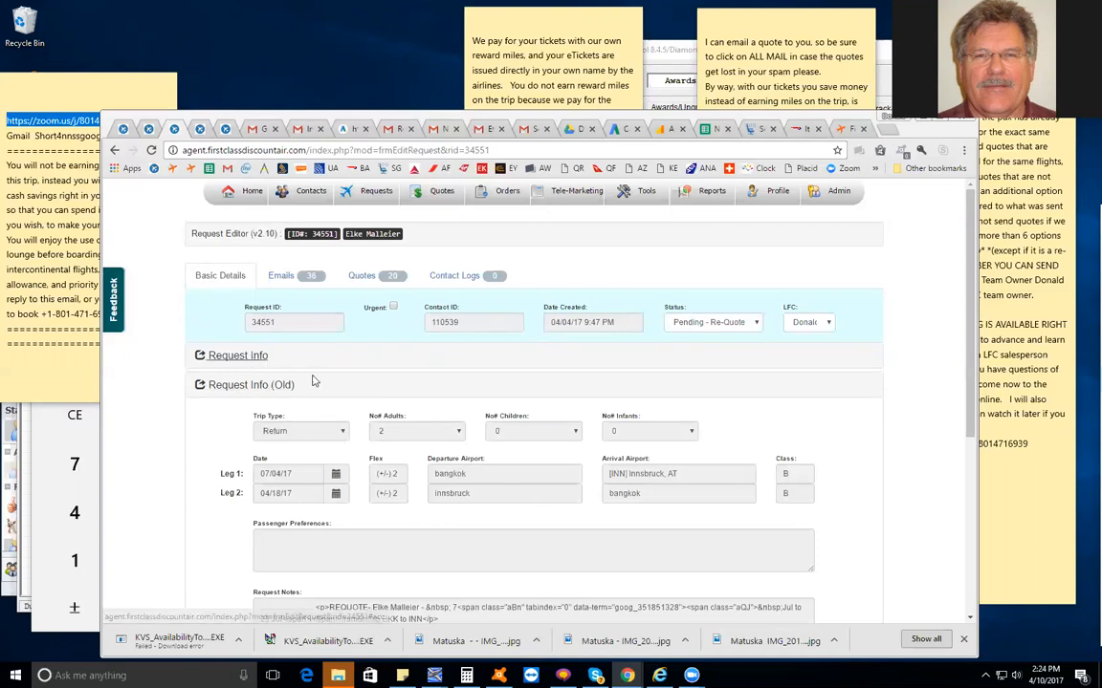
{"action": "scroll", "coordinate": [444, 423], "scroll_direction": "down", "scroll_amount": 1}
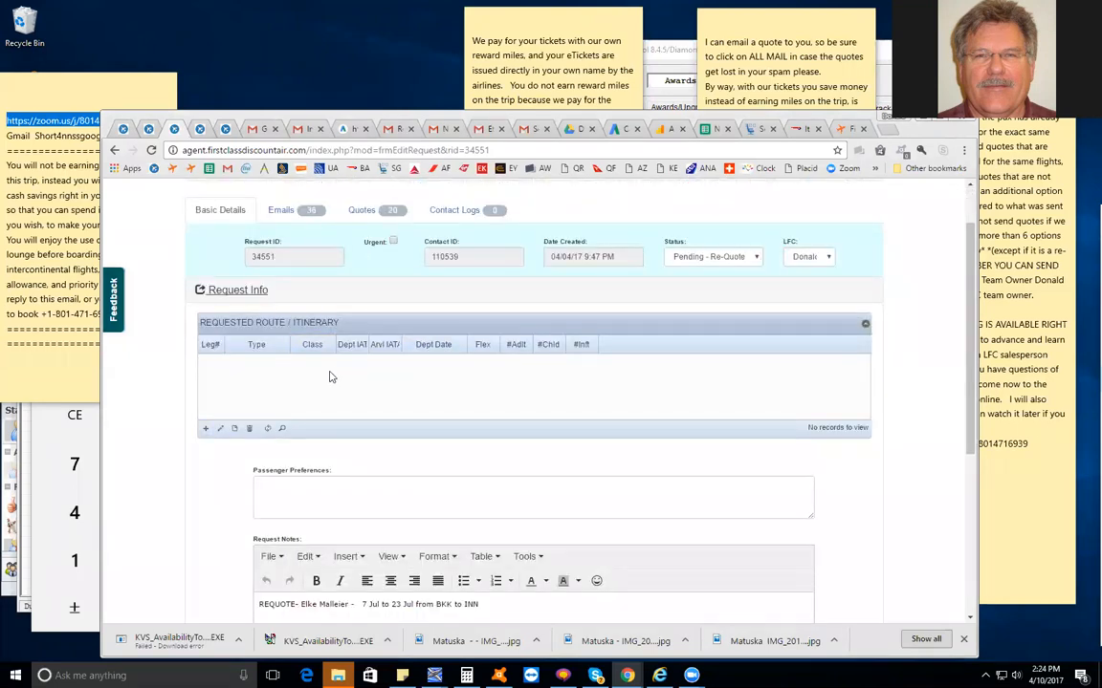
{"action": "scroll", "coordinate": [330, 376], "scroll_direction": "down", "scroll_amount": 2}
{"action": "scroll", "coordinate": [335, 377], "scroll_direction": "up", "scroll_amount": 3}
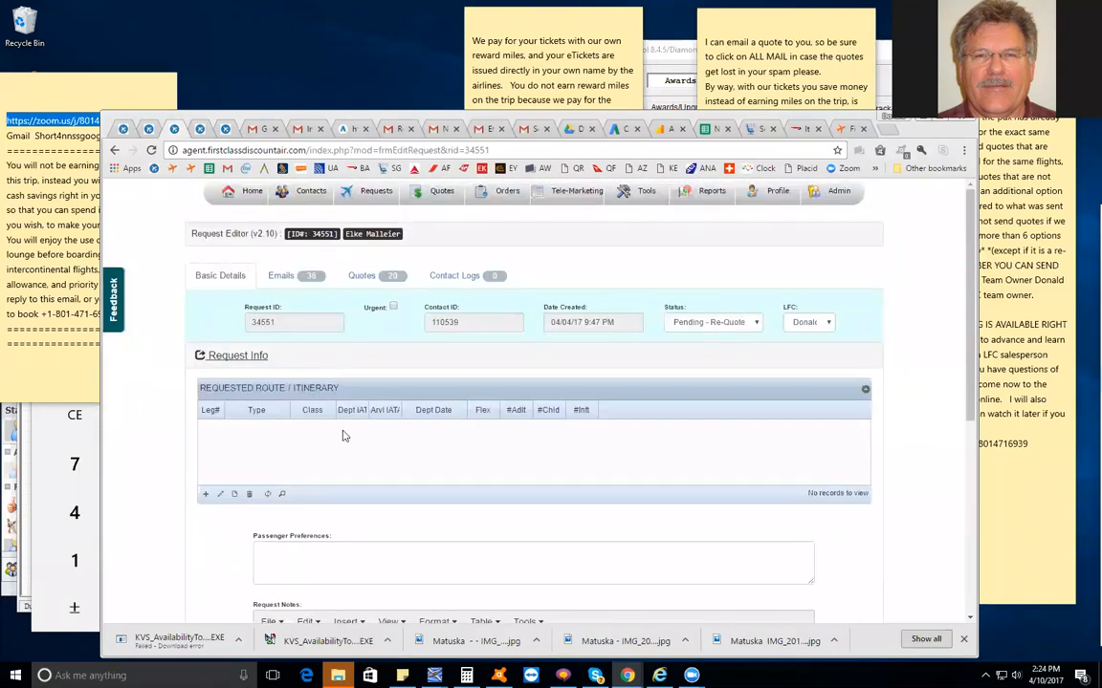
{"action": "left_click", "coordinate": [206, 496]}
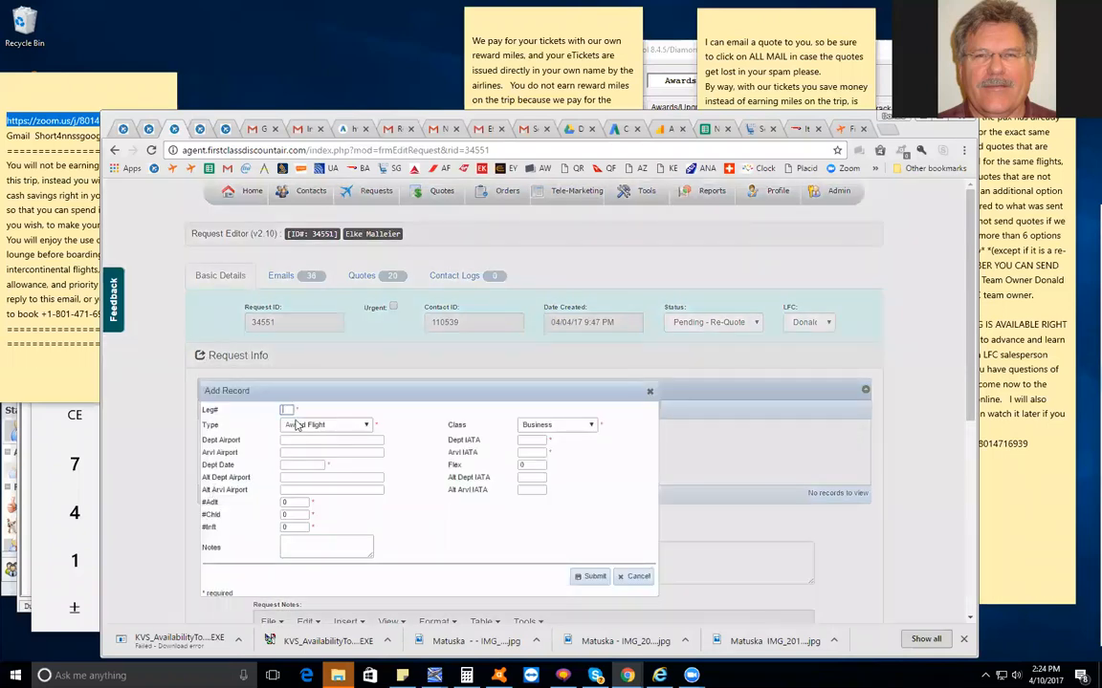
{"action": "left_click", "coordinate": [292, 410]}
{"action": "type", "text": "1"}
Fill the leg's departure airport with "bangkok gggg" and its arrival airport with the placeholder "ggggg"
{"action": "left_click", "coordinate": [292, 441]}
{"action": "type", "text": "ggggg"}
{"action": "key", "text": "Tab"}
{"action": "type", "text": "ggggg"}
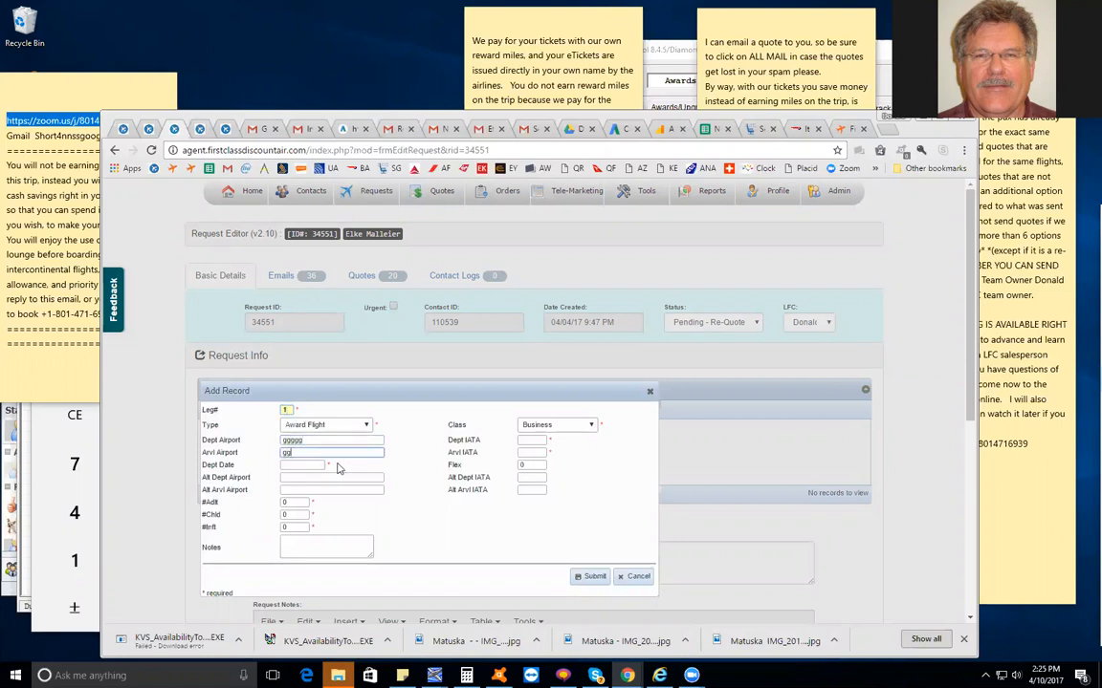
{"action": "left_click", "coordinate": [387, 457]}
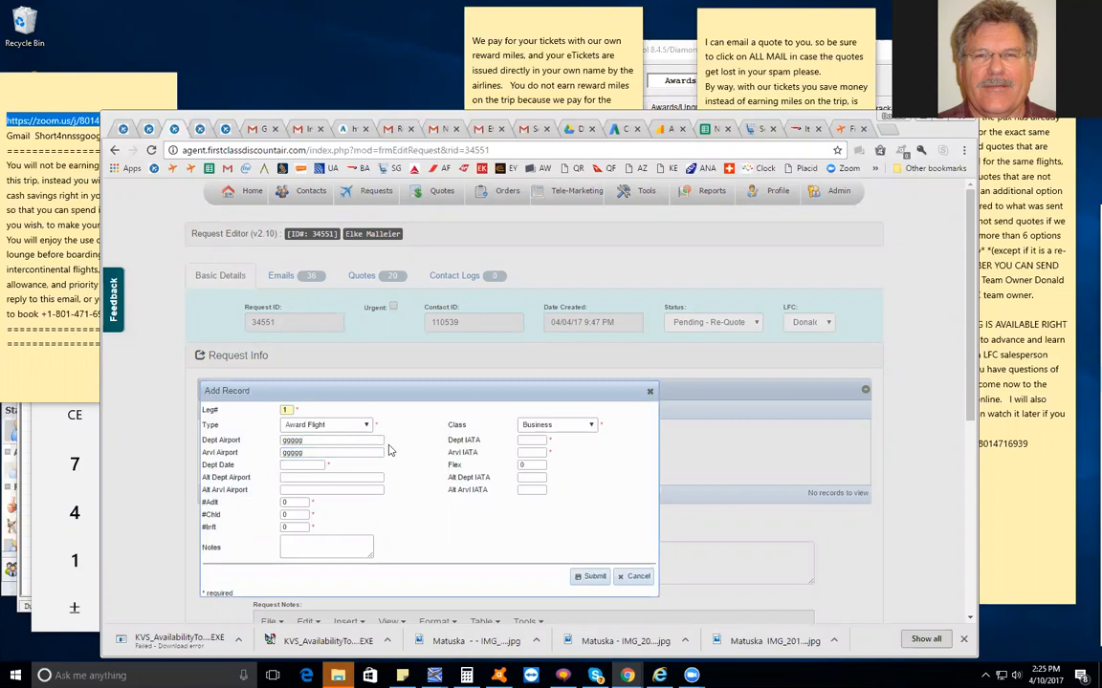
{"action": "double_click", "coordinate": [320, 441]}
{"action": "type", "text": "bangkok"}
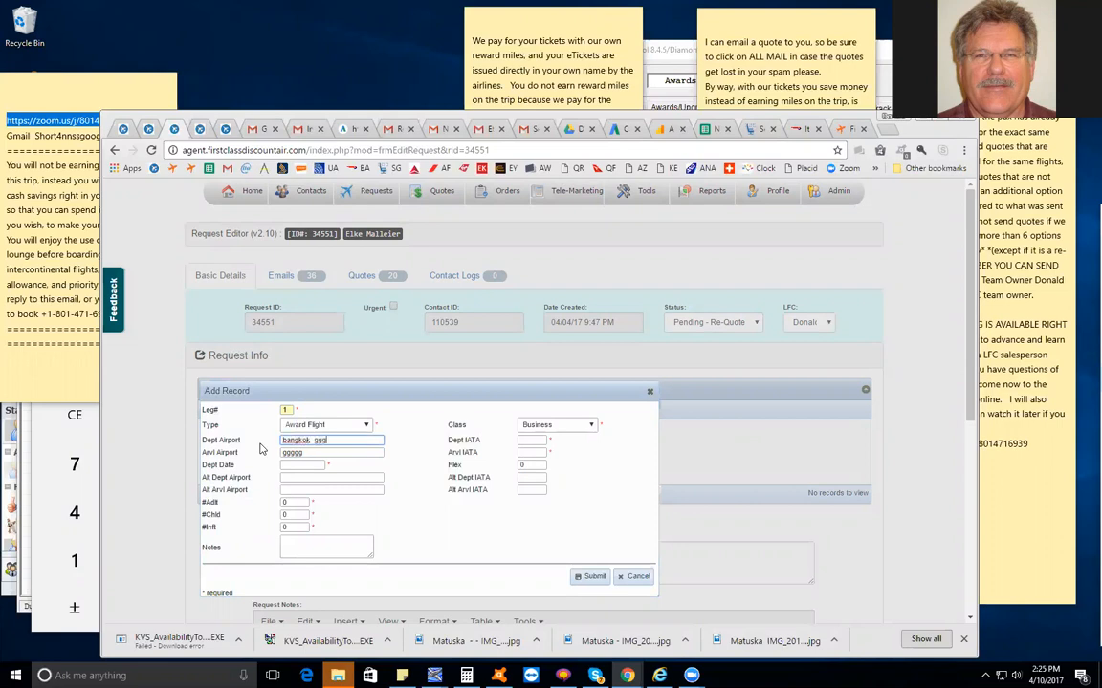
Review the leg's type options, keeping Award Flight, and choose Business as the class
{"action": "left_click", "coordinate": [328, 426]}
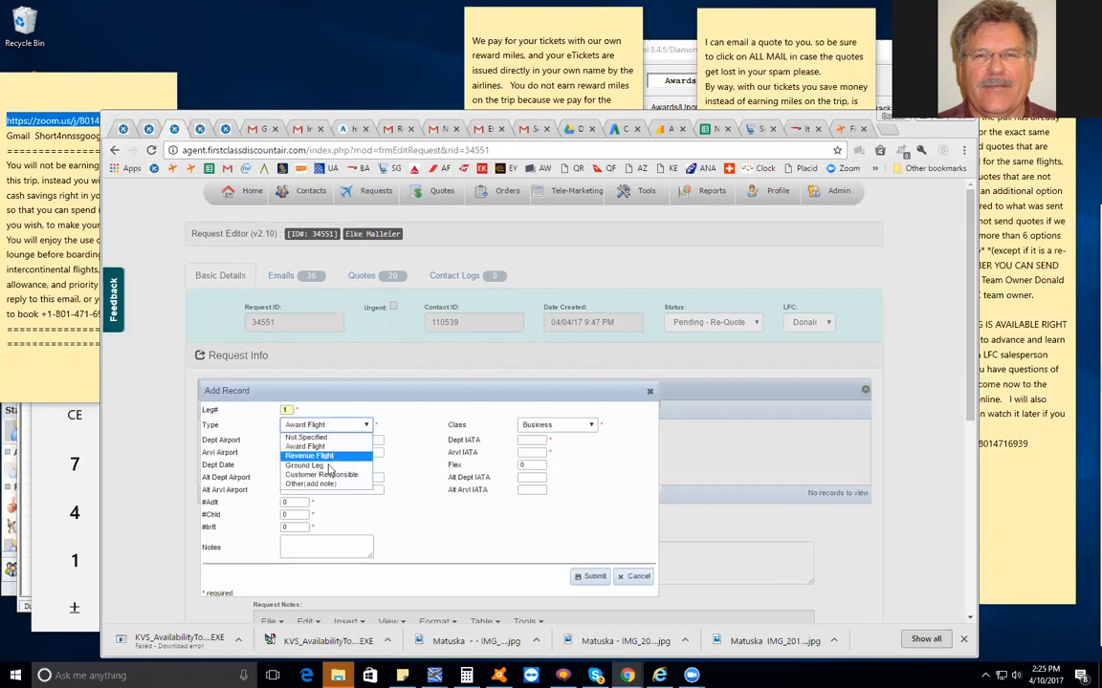
{"action": "left_click", "coordinate": [369, 395]}
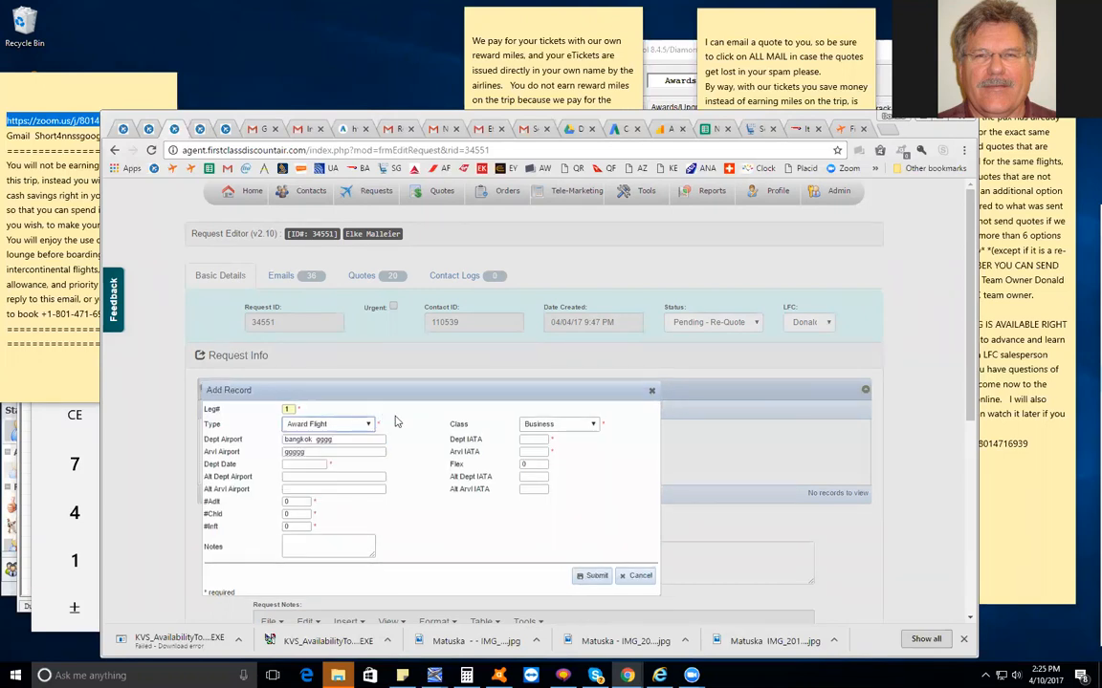
{"action": "left_click", "coordinate": [553, 424]}
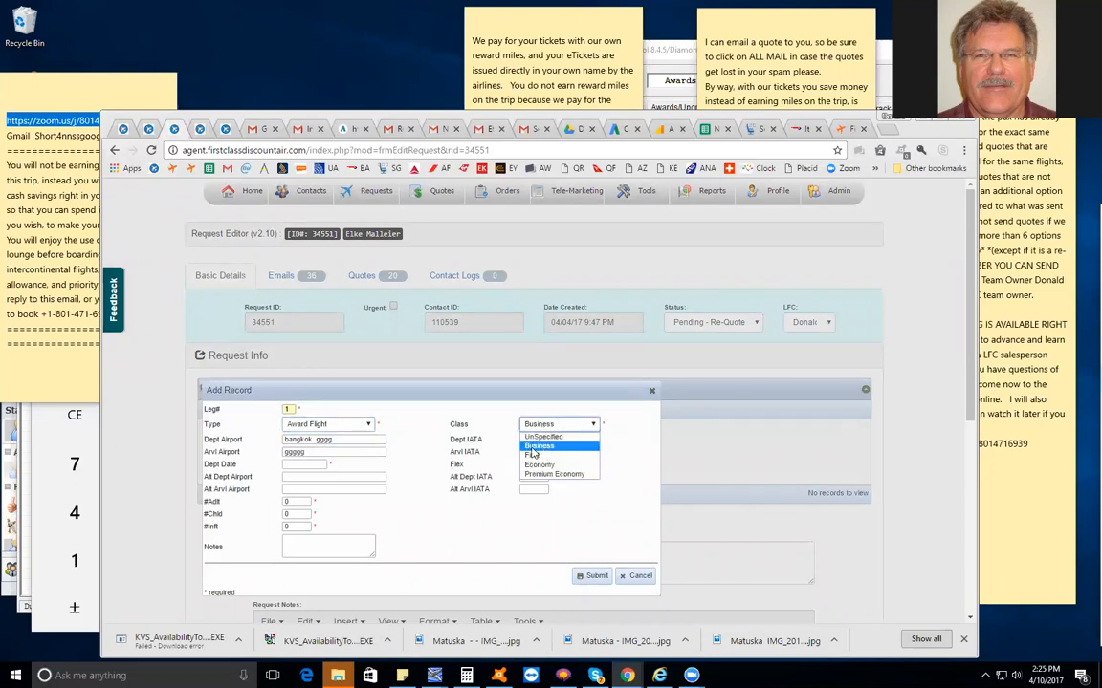
{"action": "left_click", "coordinate": [541, 447]}
Set the leg's departure IATA code to BKK and its arrival IATA code to INN
{"action": "left_click", "coordinate": [535, 440]}
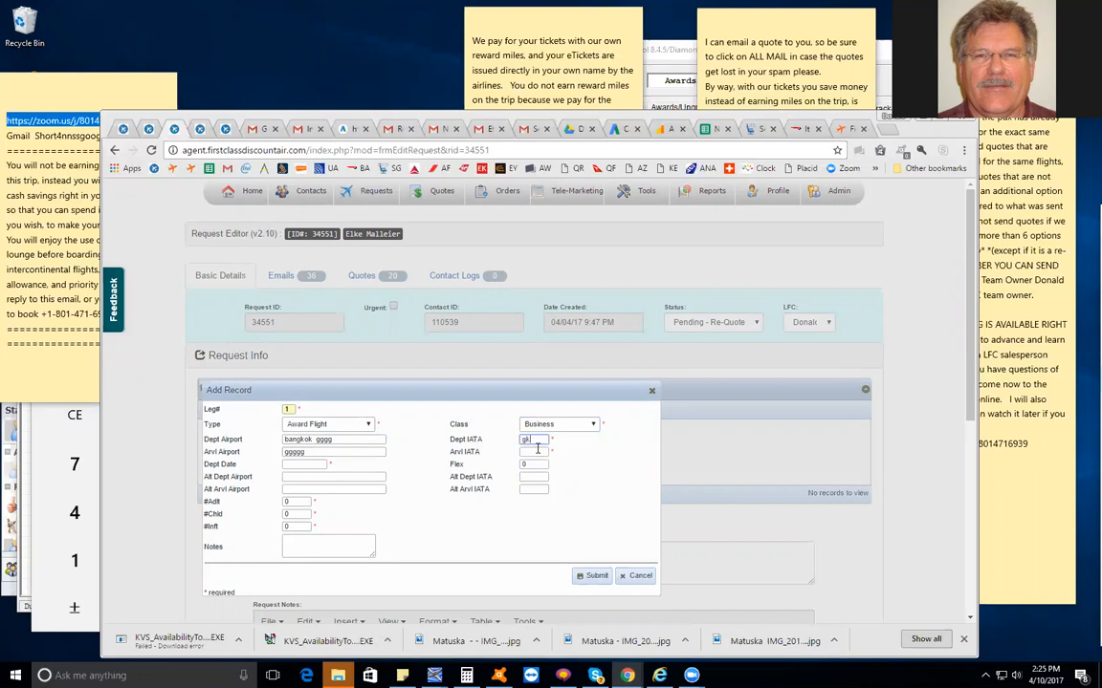
{"action": "type", "text": "BKK"}
{"action": "left_click", "coordinate": [533, 453]}
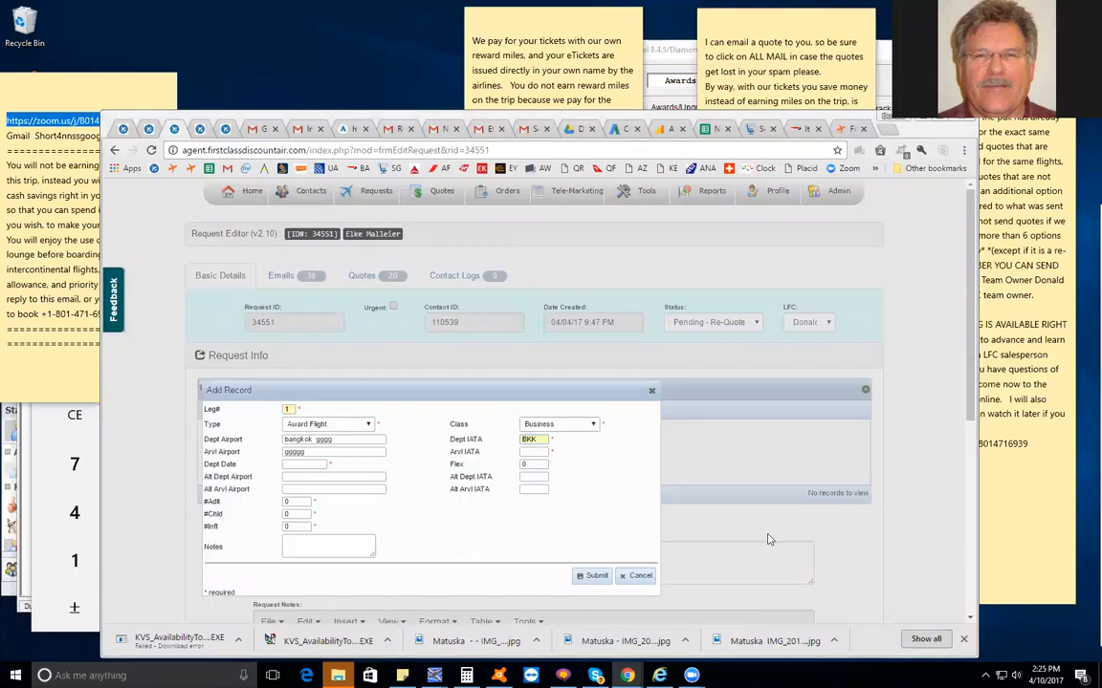
{"action": "left_click", "coordinate": [530, 452]}
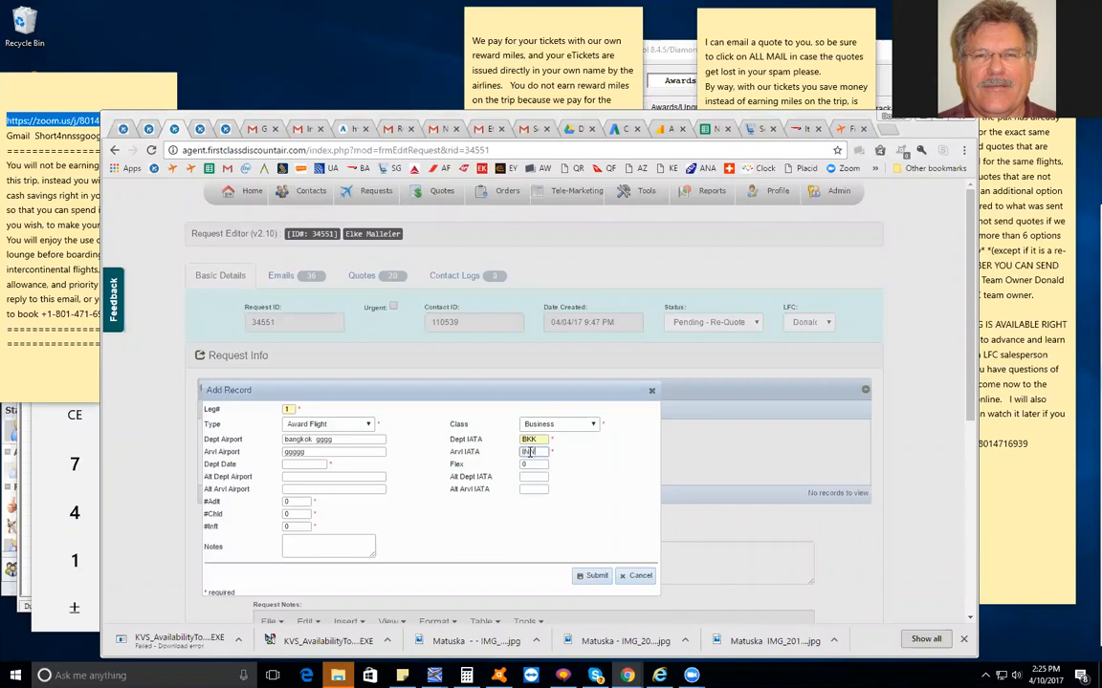
{"action": "left_click", "coordinate": [332, 451]}
Set the leg's departure date to 2017-07-04
{"action": "left_click", "coordinate": [298, 464]}
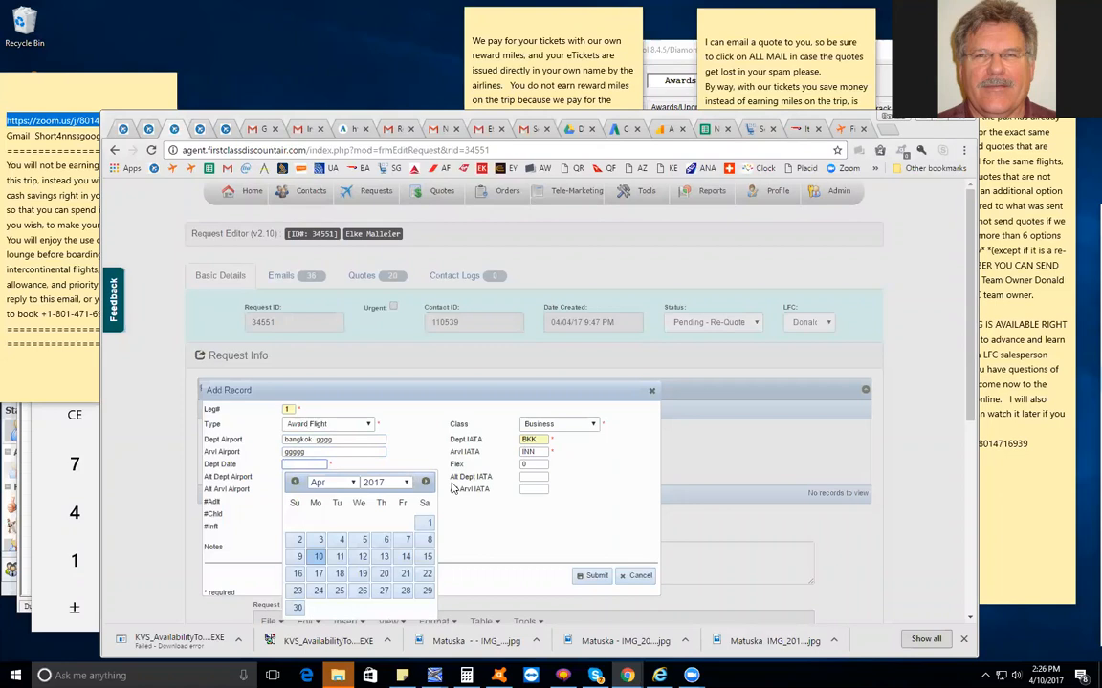
{"action": "type", "text": "2017-"}
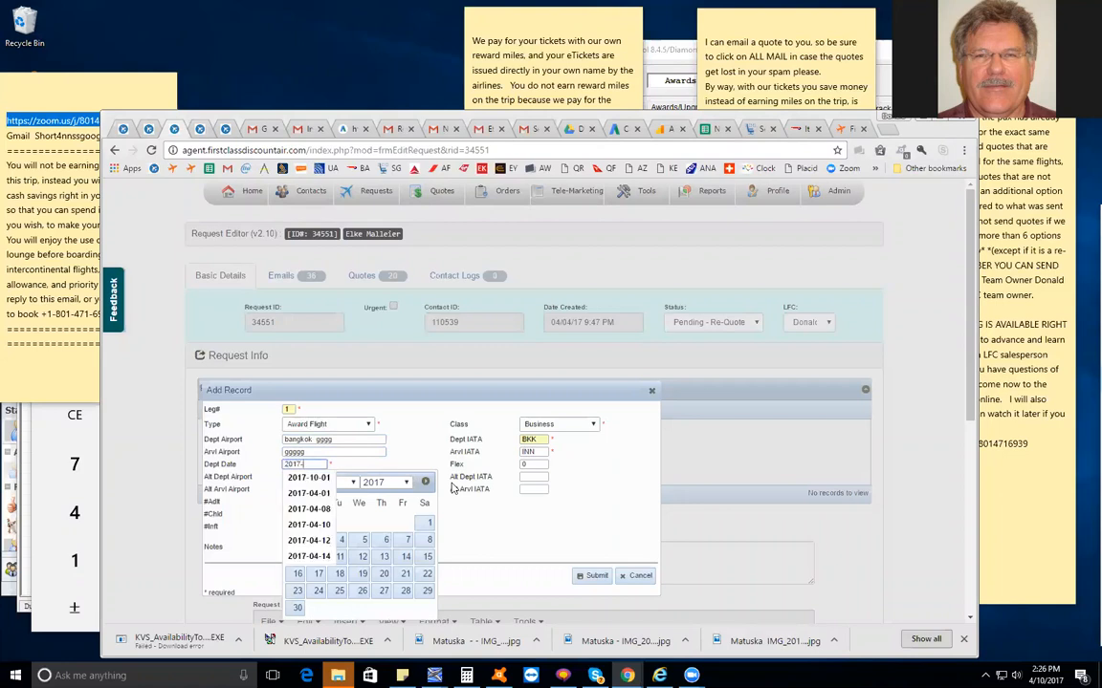
{"action": "type", "text": "07-01"}
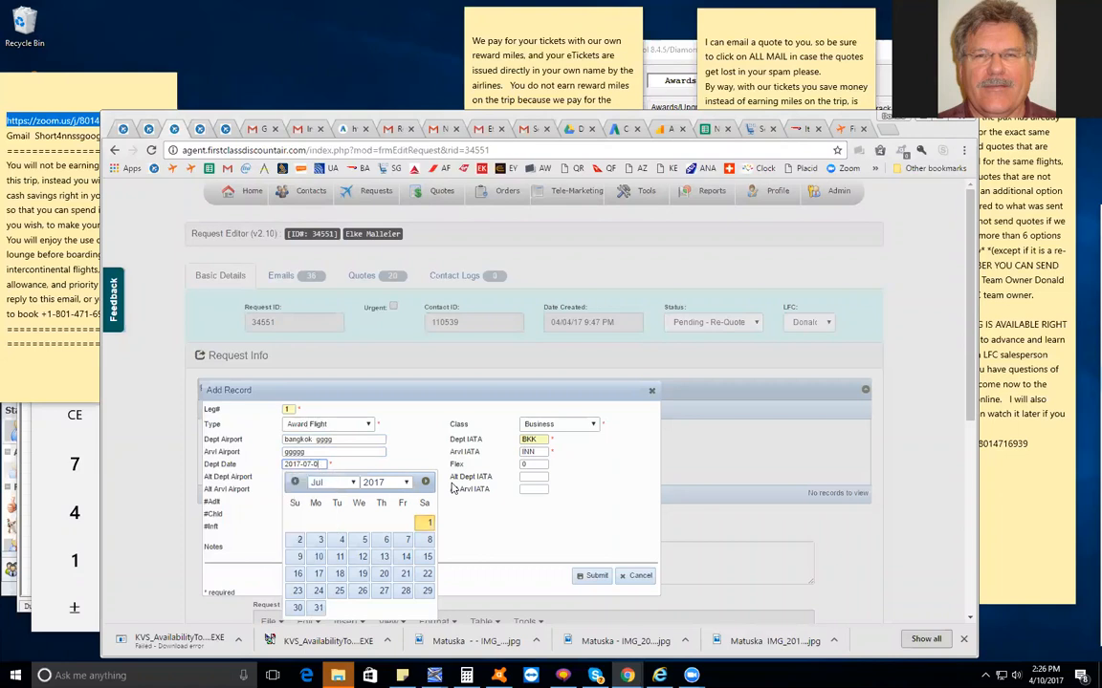
{"action": "left_click", "coordinate": [575, 509]}
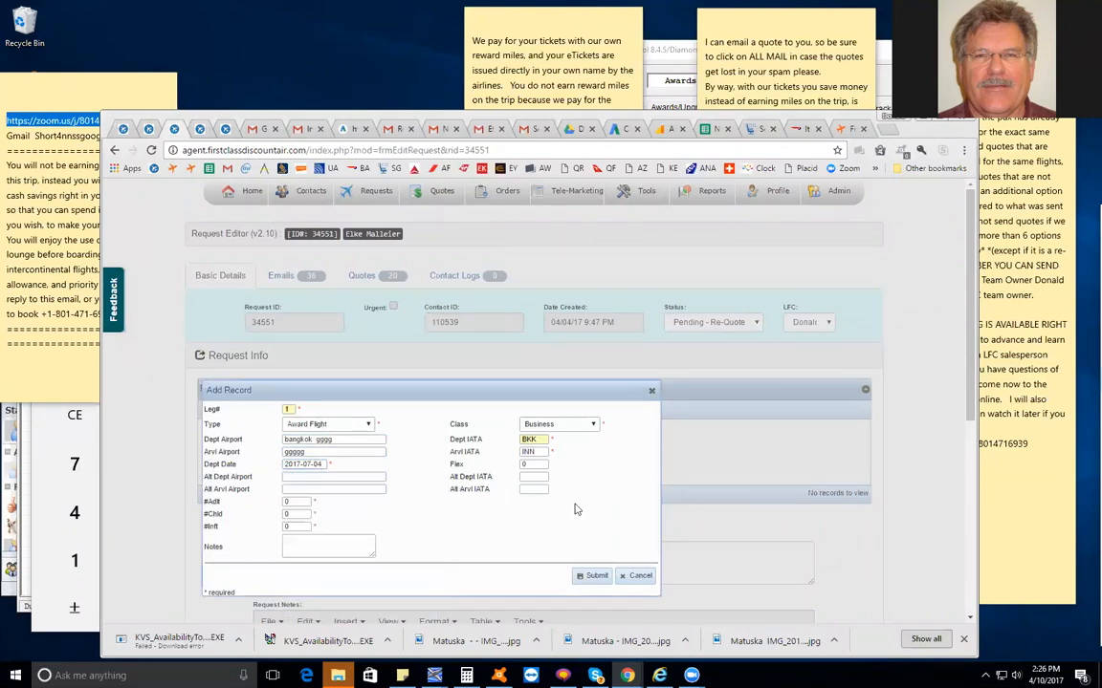
{"action": "left_click", "coordinate": [322, 462]}
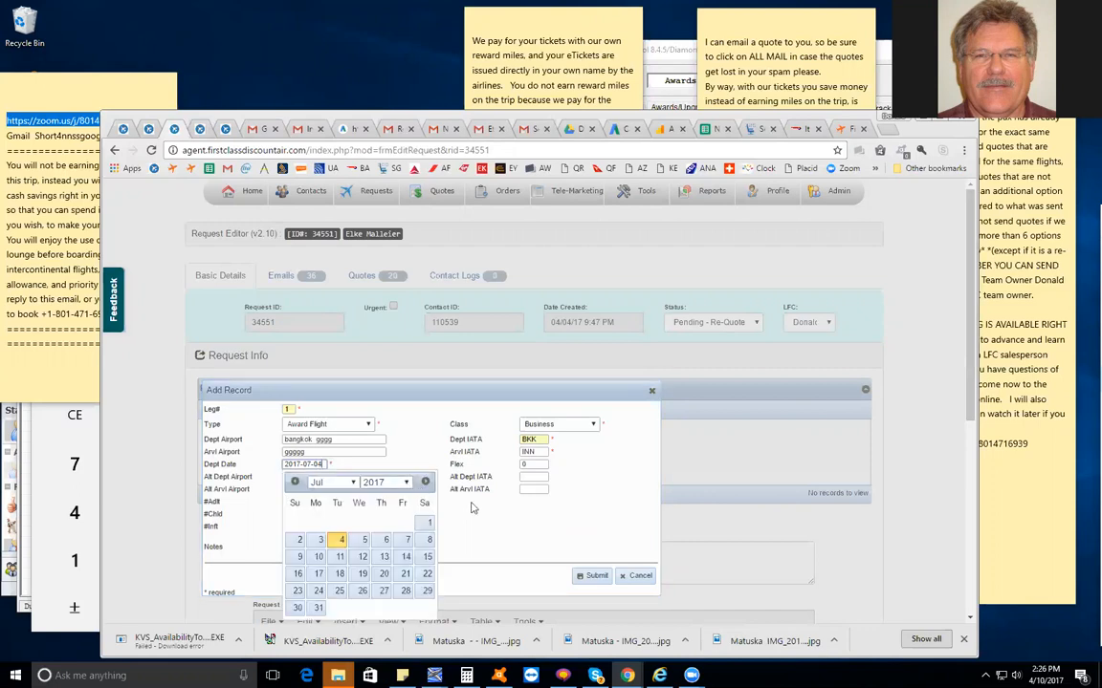
Set the leg's flex to +/- 2, leave the alternate airports and IATA codes blank, and submit the record
{"action": "left_click", "coordinate": [566, 521]}
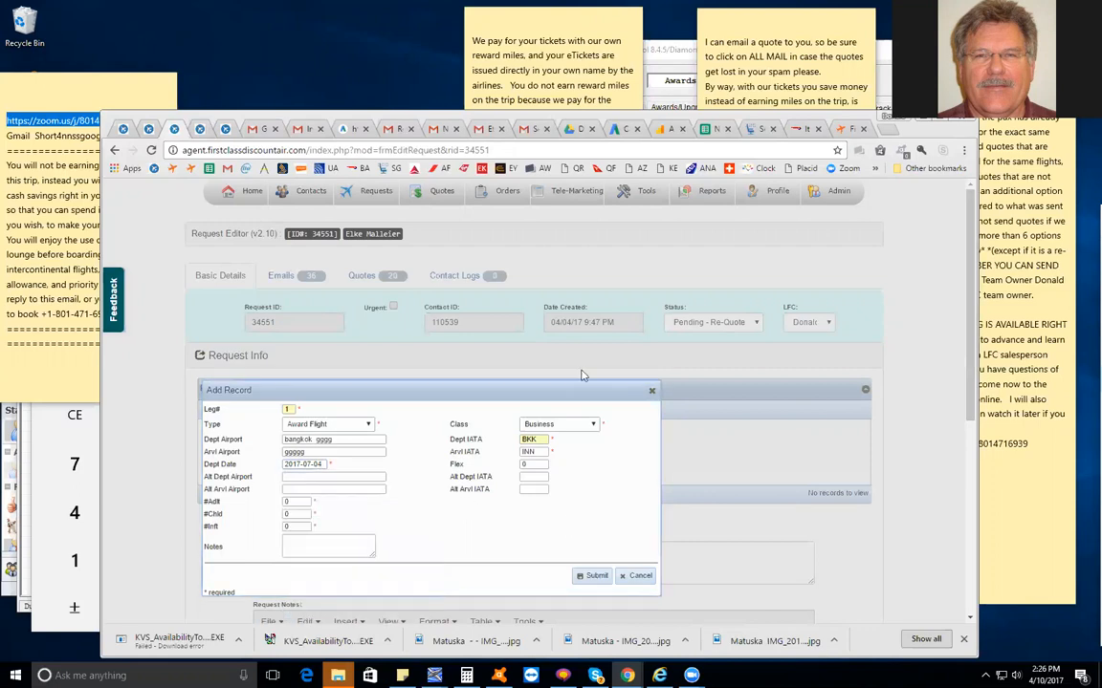
{"action": "left_click", "coordinate": [326, 477]}
{"action": "left_click", "coordinate": [327, 489]}
{"action": "left_click", "coordinate": [540, 478]}
{"action": "left_click", "coordinate": [537, 489]}
{"action": "left_click", "coordinate": [534, 464]}
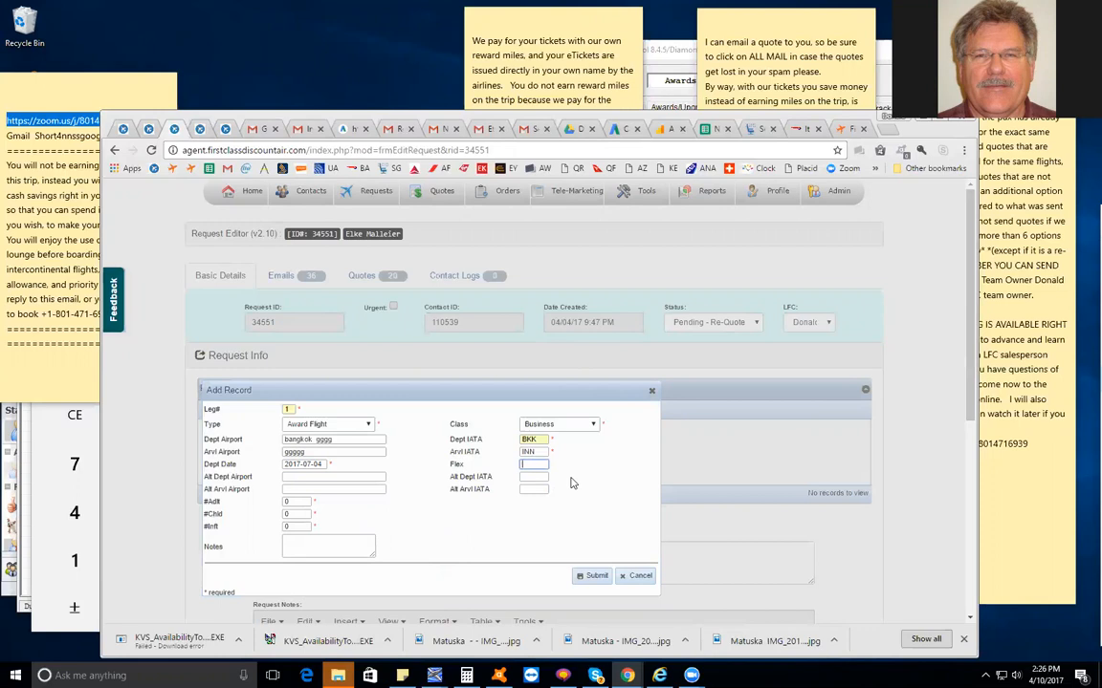
{"action": "type", "text": "+"}
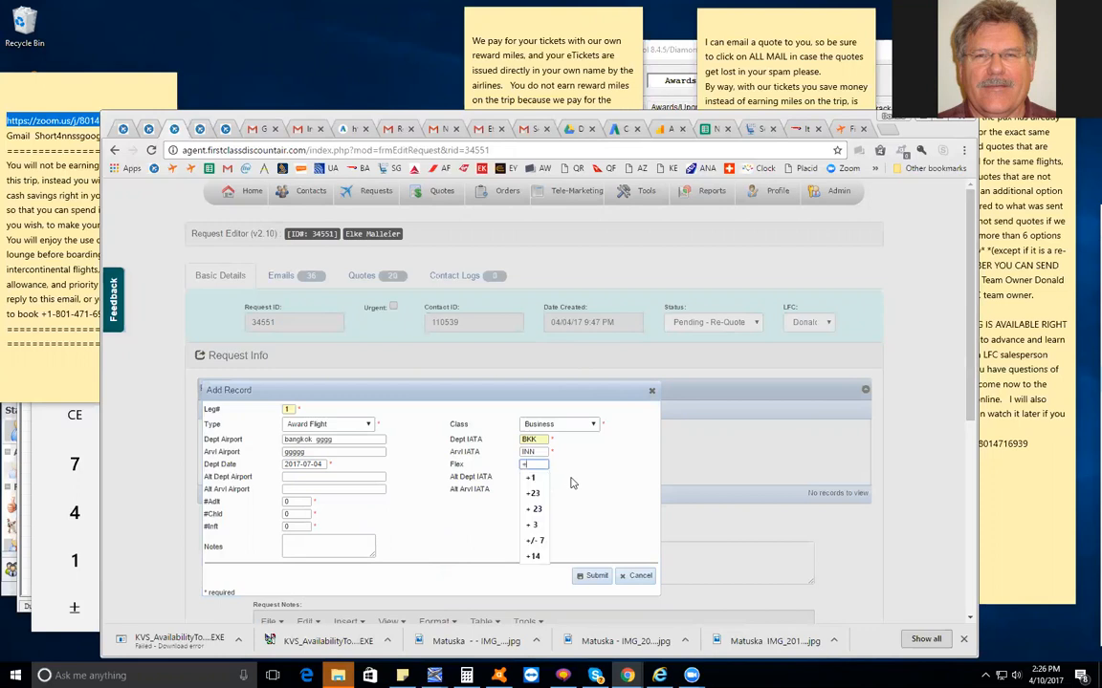
{"action": "type", "text": "/- 2"}
{"action": "scroll", "coordinate": [585, 517], "scroll_direction": "down", "scroll_amount": 2}
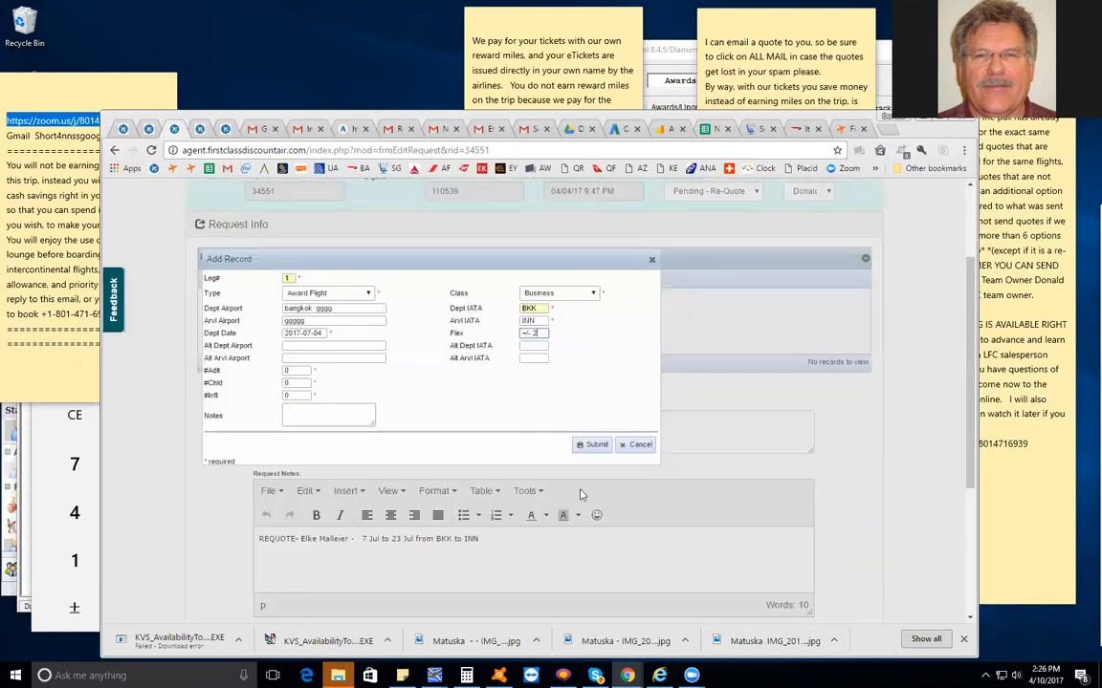
{"action": "left_click", "coordinate": [592, 445]}
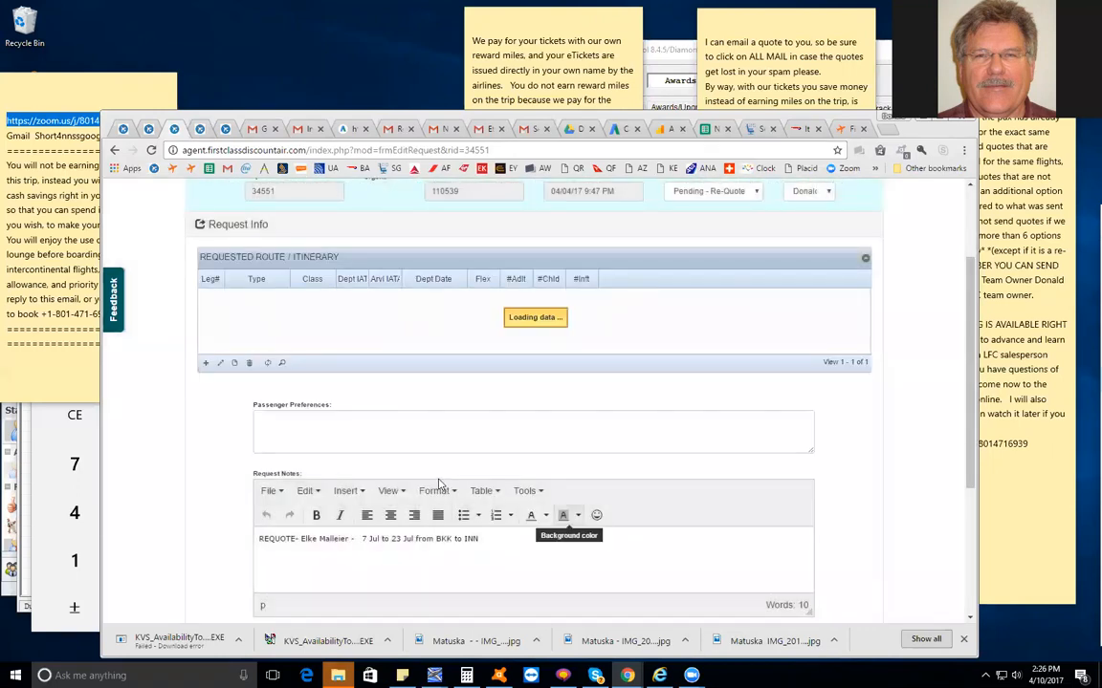
Review the legs and passenger numbers in the old request info, and reopen the new request info
{"action": "scroll", "coordinate": [416, 491], "scroll_direction": "down", "scroll_amount": 4}
{"action": "left_click", "coordinate": [559, 430]}
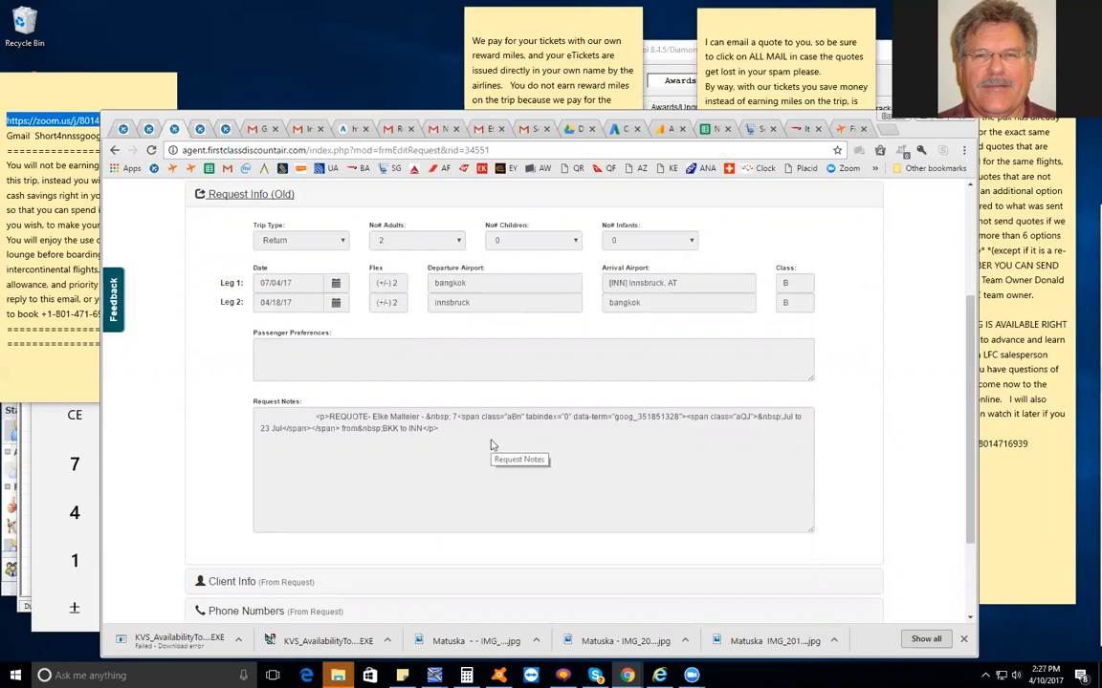
{"action": "scroll", "coordinate": [491, 445], "scroll_direction": "up", "scroll_amount": 2}
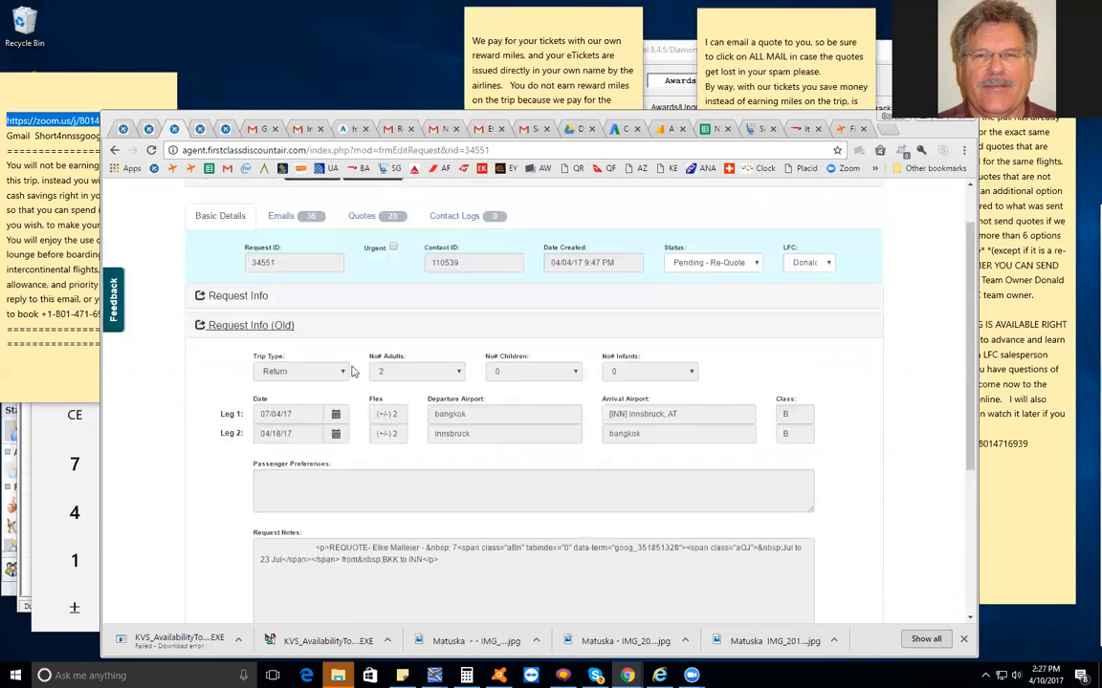
{"action": "left_click", "coordinate": [251, 298]}
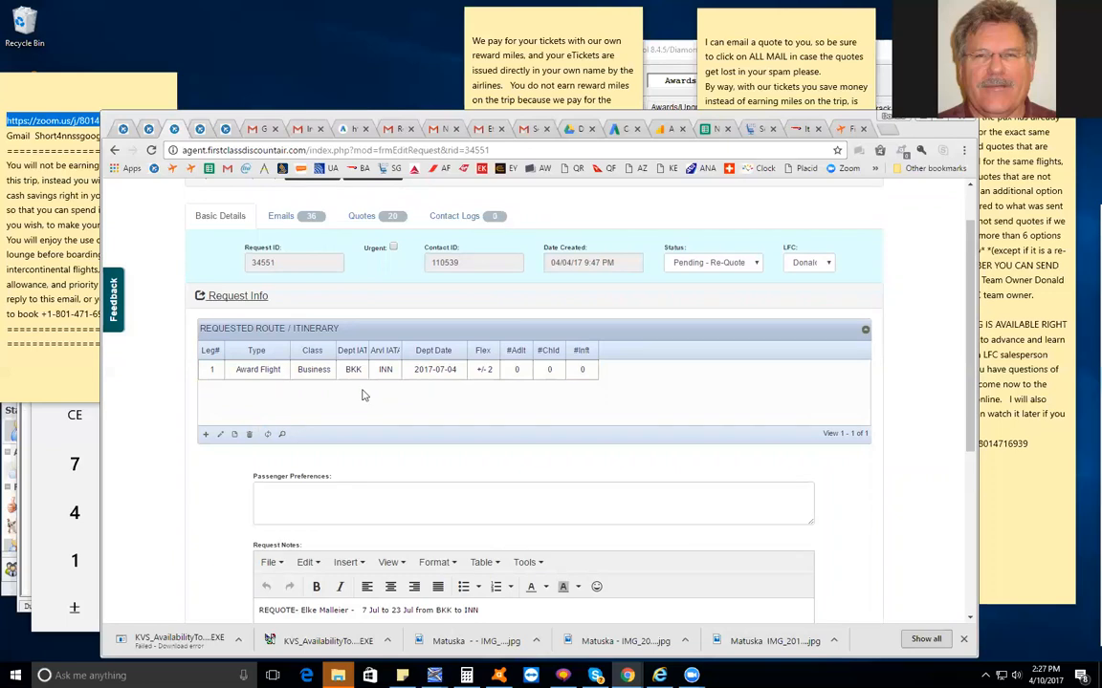
Add an itinerary record for leg 2 with departure IATA code INN and arrival IATA code BKK
{"action": "left_click", "coordinate": [206, 435]}
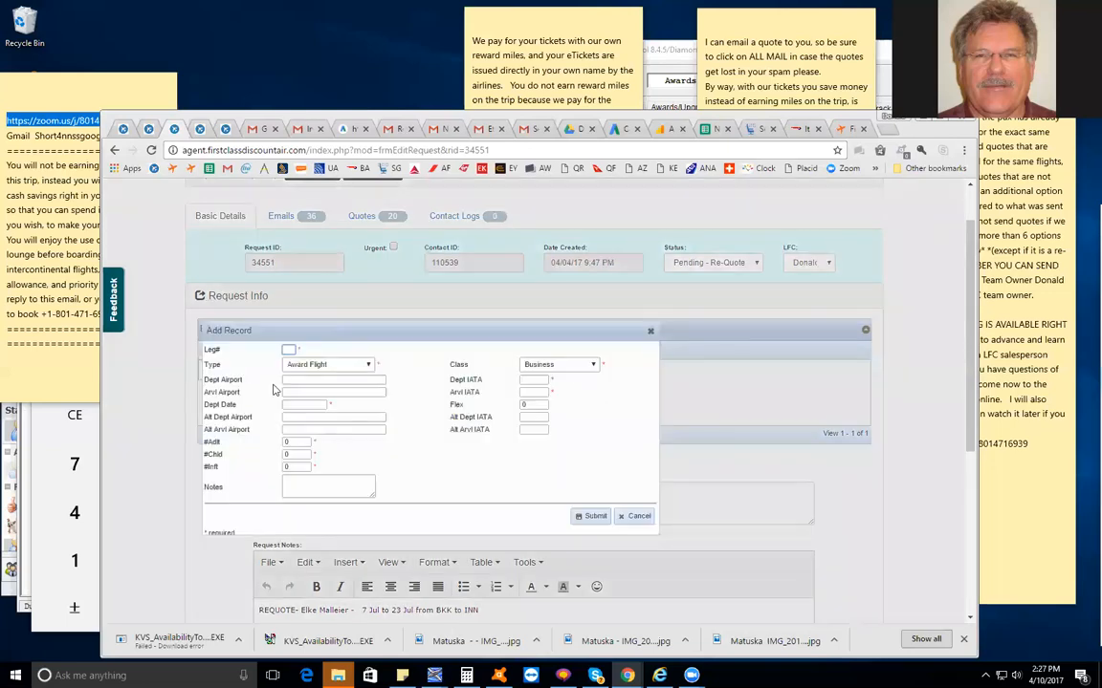
{"action": "type", "text": "2"}
{"action": "left_click", "coordinate": [545, 381]}
{"action": "type", "text": "inn"}
{"action": "left_click", "coordinate": [531, 393]}
{"action": "type", "text": "Bkk"}
{"action": "left_click", "coordinate": [541, 409]}
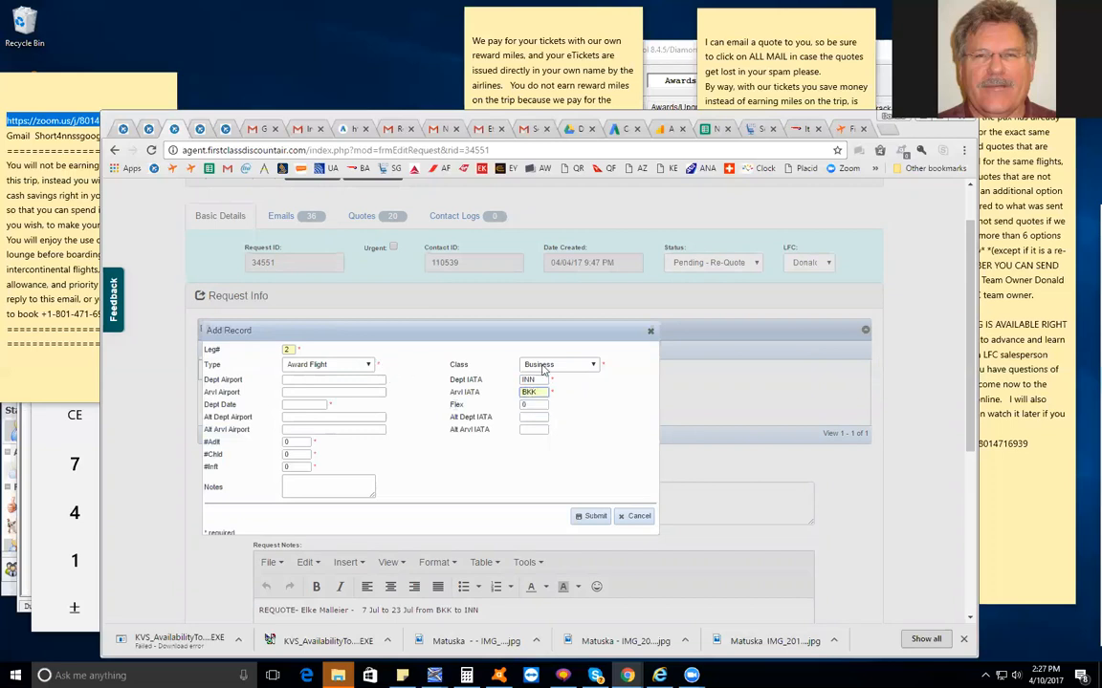
Set leg 2's departure date to 2017-07-04
{"action": "left_click", "coordinate": [307, 404]}
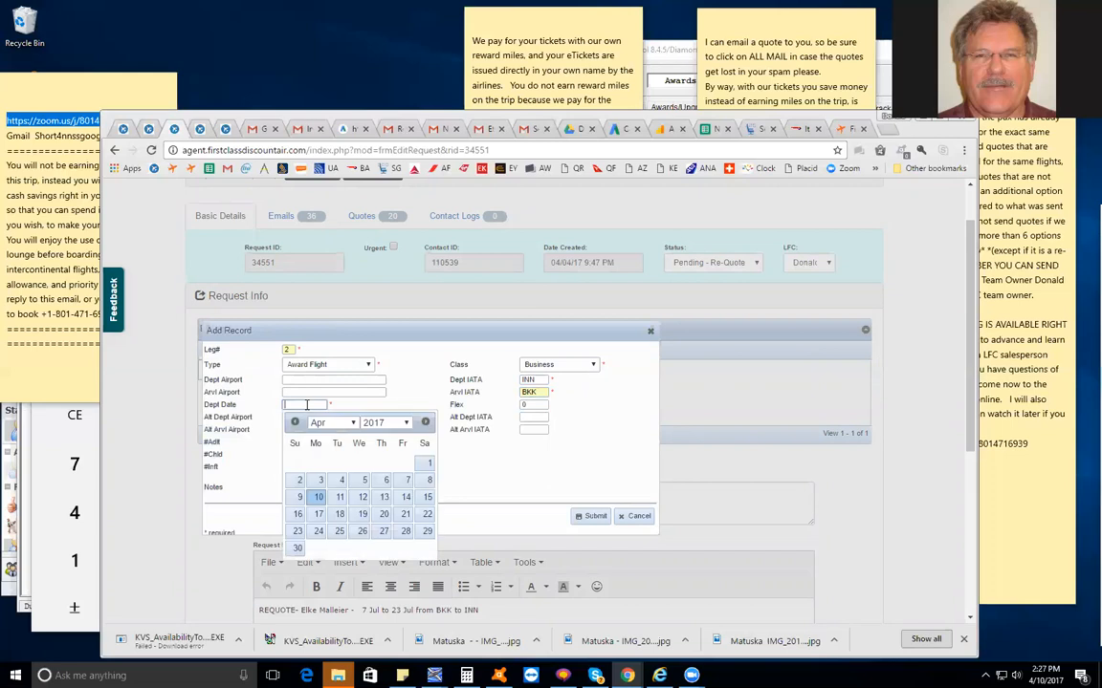
{"action": "type", "text": "2017-"}
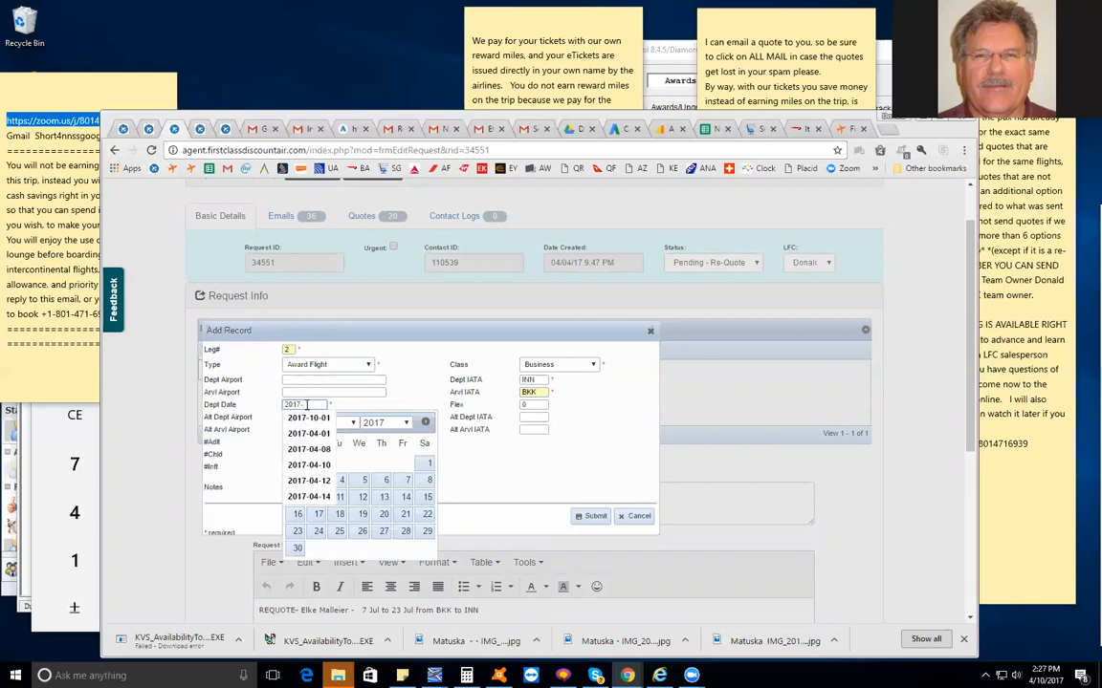
{"action": "type", "text": "04-"}
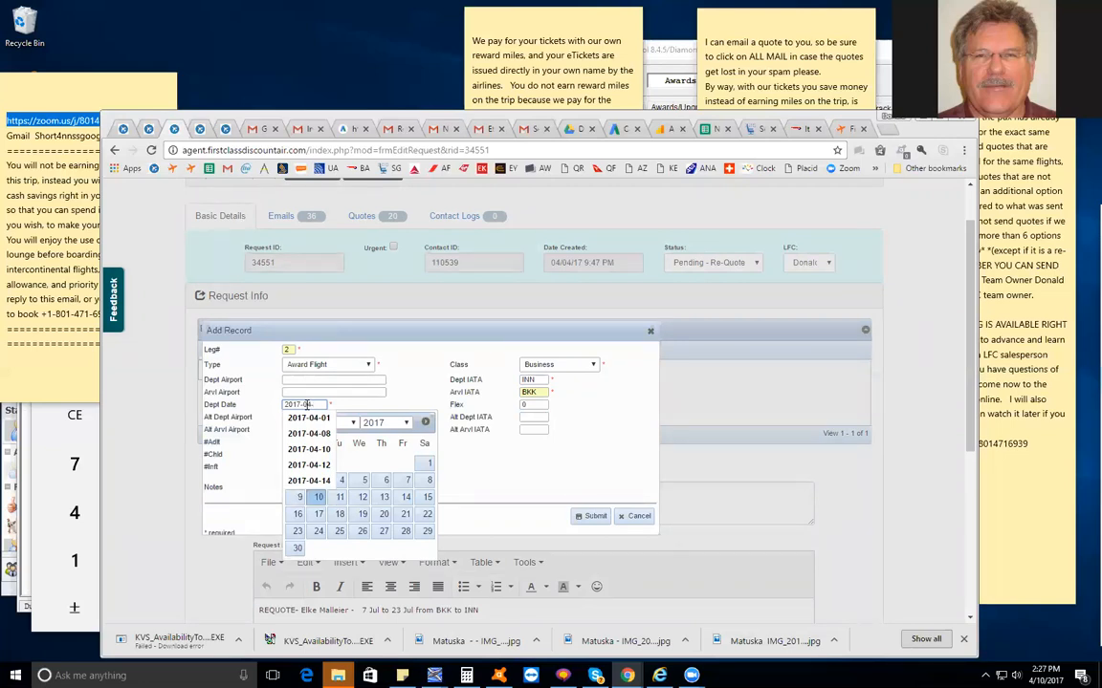
{"action": "type", "text": "-"}
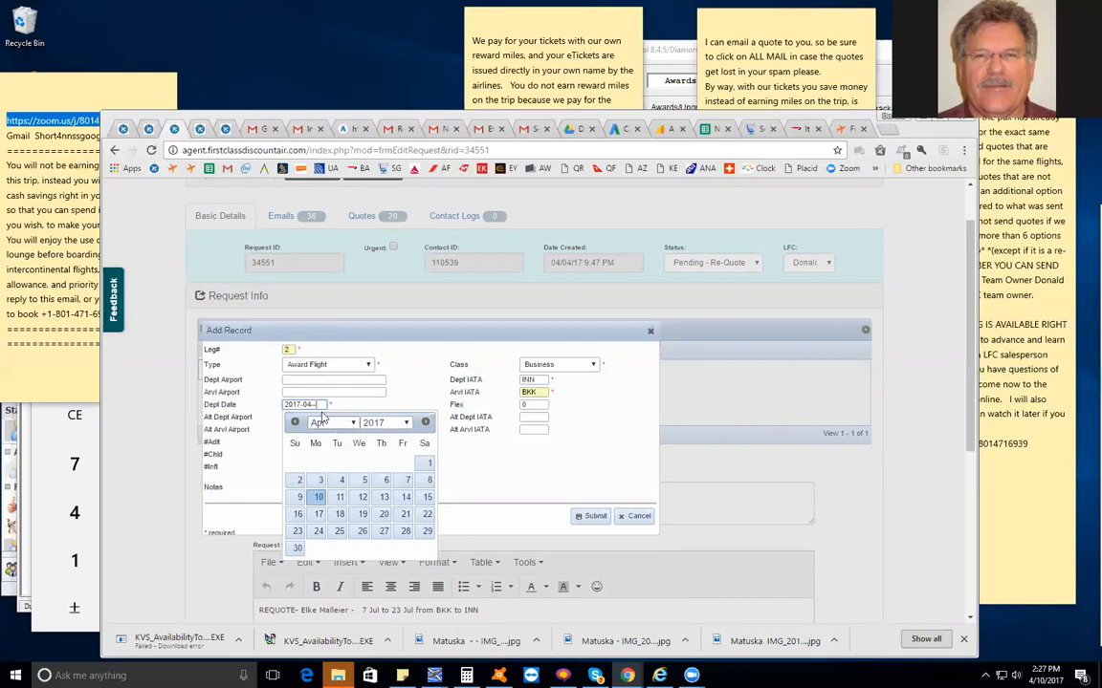
{"action": "key", "text": "BackSpace"}
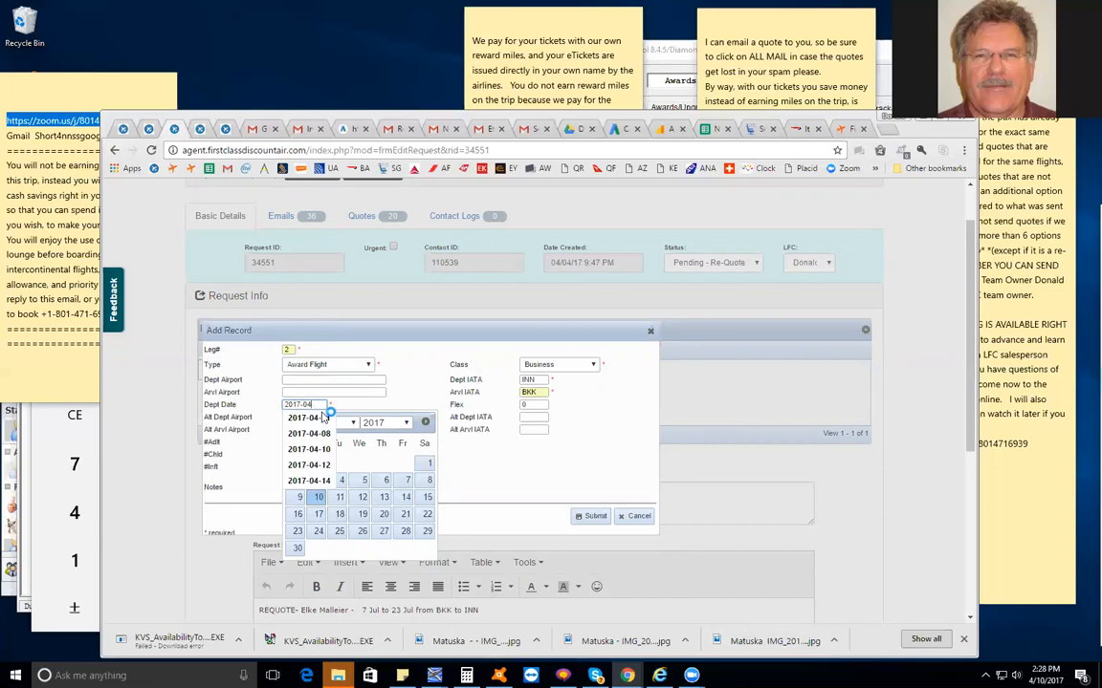
{"action": "key", "text": "BackSpace"}
{"action": "type", "text": "7"}
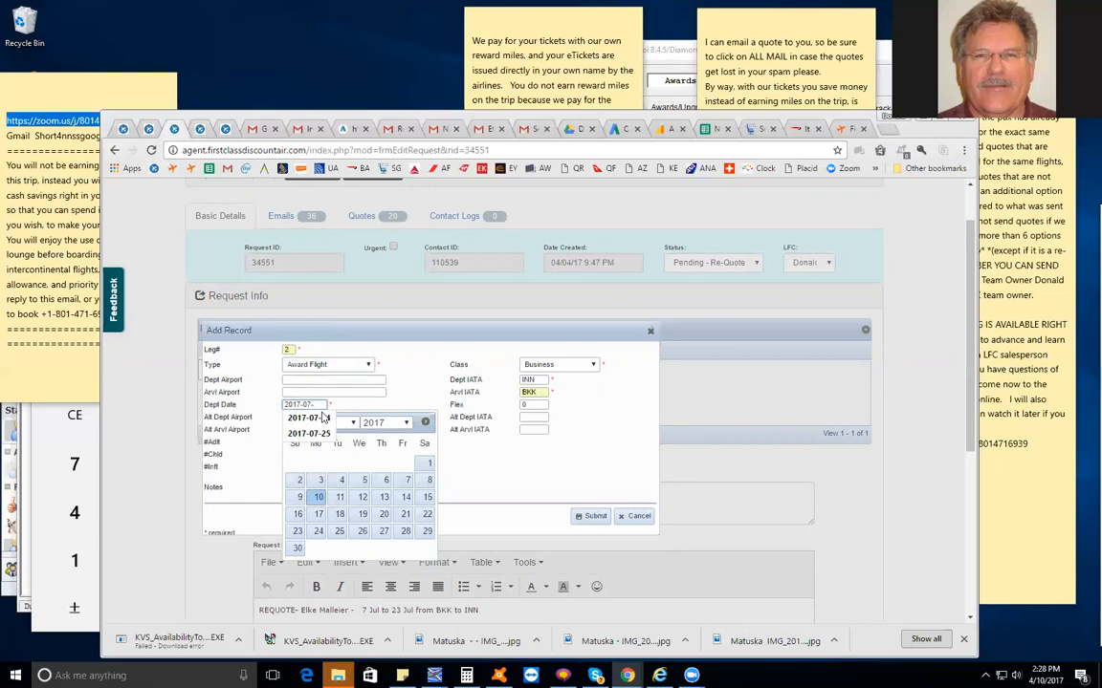
{"action": "type", "text": "-04"}
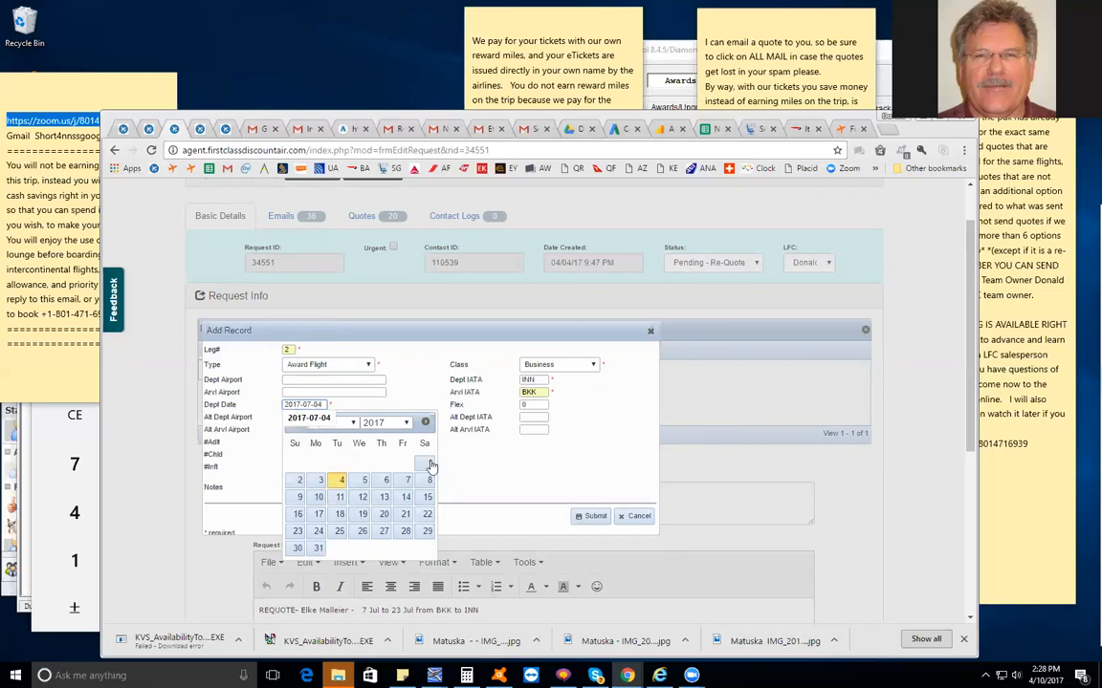
{"action": "left_click", "coordinate": [517, 470]}
Set leg 2's flex to +/- 2 and its number of adults to 2, and submit the record
{"action": "left_click", "coordinate": [535, 406]}
{"action": "type", "text": "+/-"}
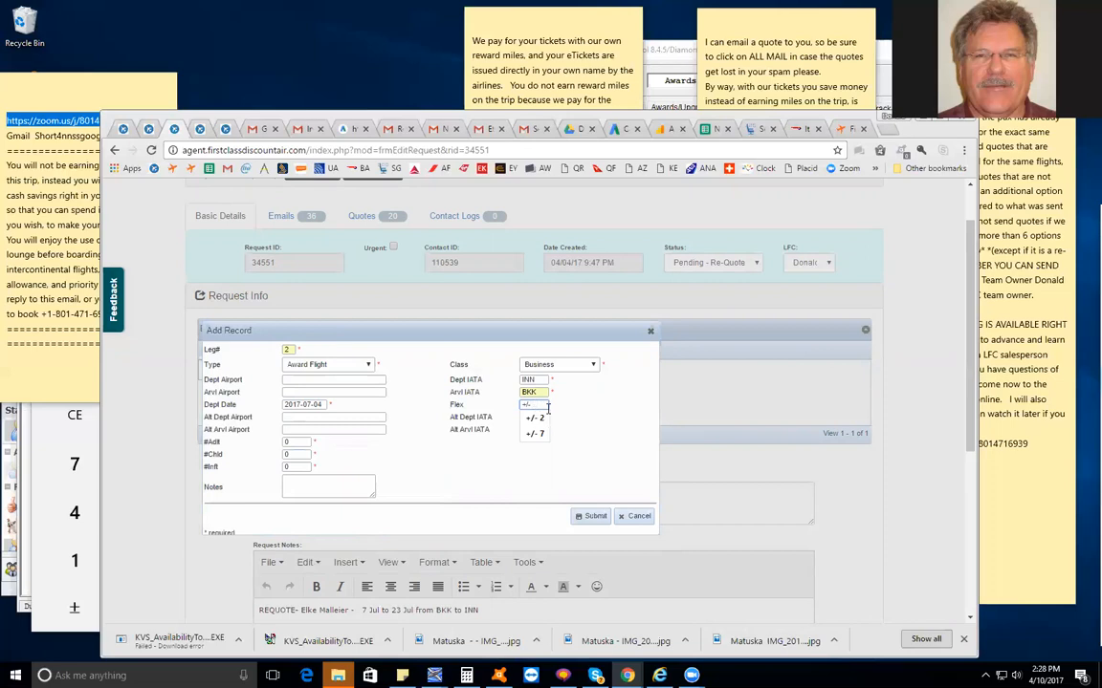
{"action": "left_click", "coordinate": [541, 418]}
{"action": "double_click", "coordinate": [299, 444]}
{"action": "type", "text": "2"}
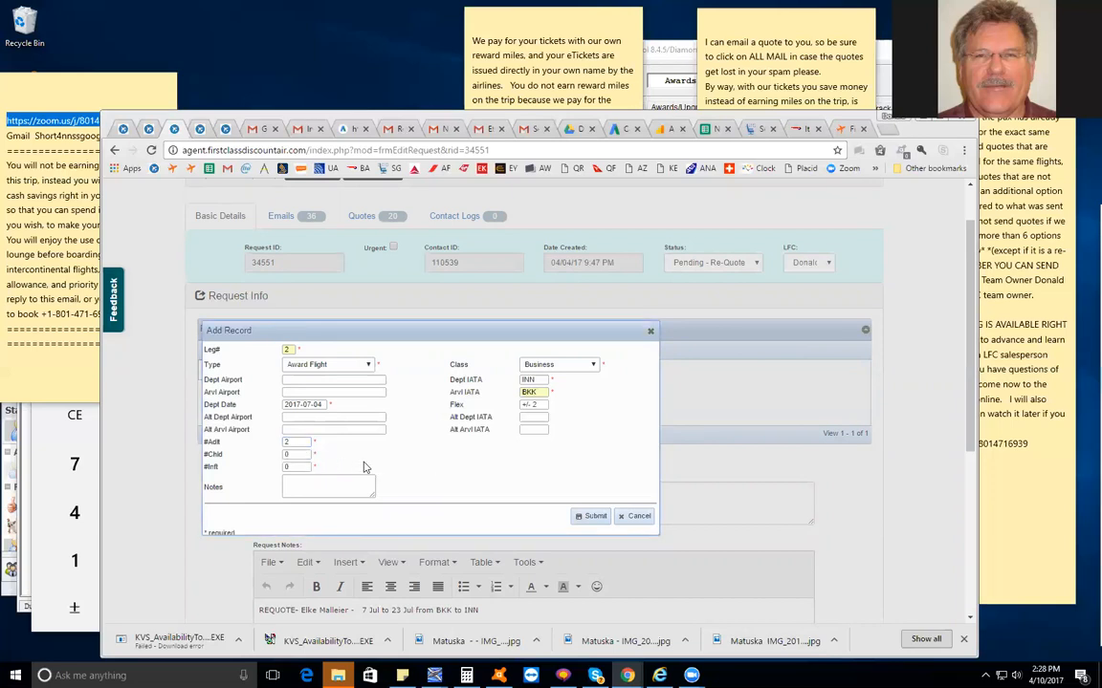
{"action": "left_click", "coordinate": [590, 517]}
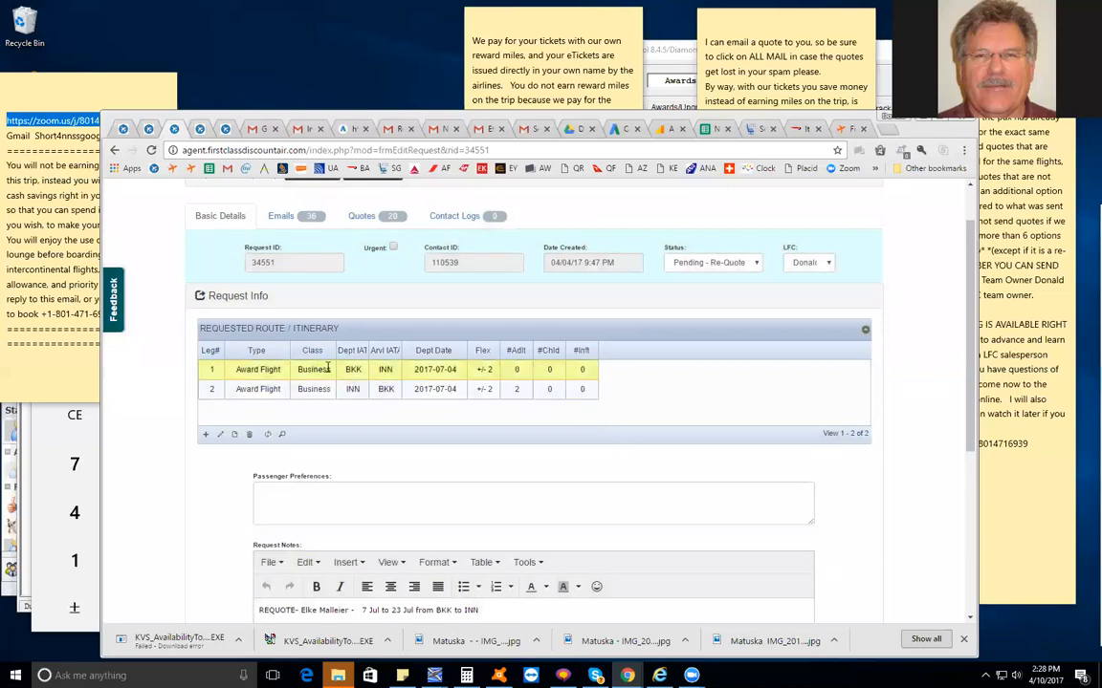
{"action": "left_click", "coordinate": [211, 371]}
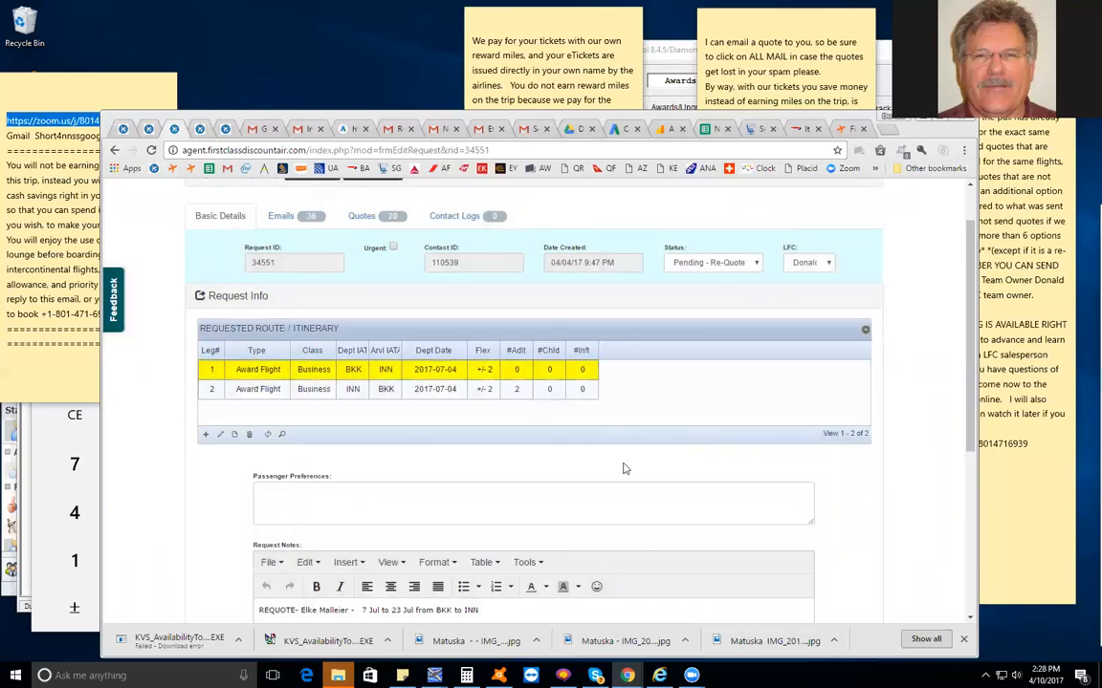
{"action": "double_click", "coordinate": [214, 371]}
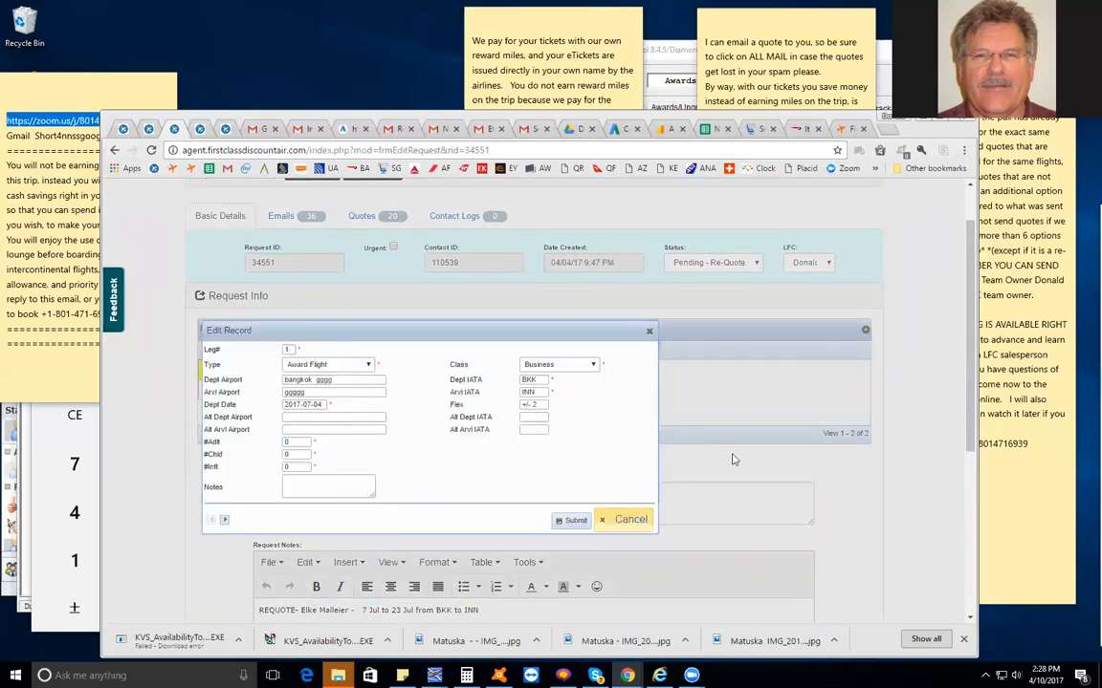
{"action": "left_click", "coordinate": [634, 516]}
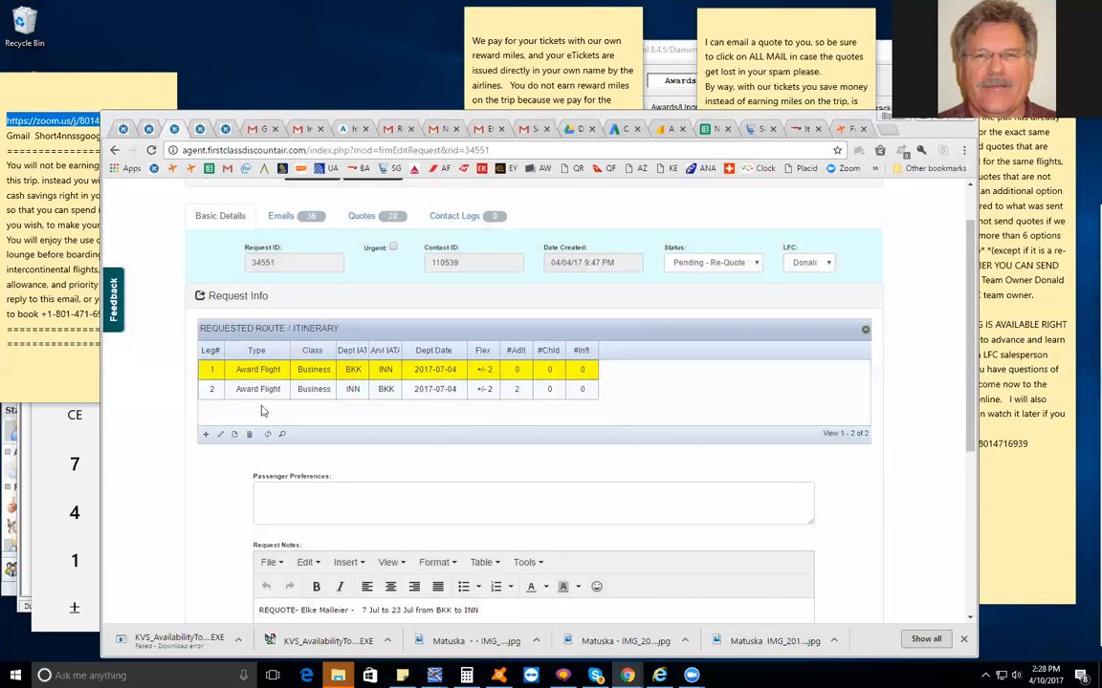
{"action": "left_click", "coordinate": [212, 391]}
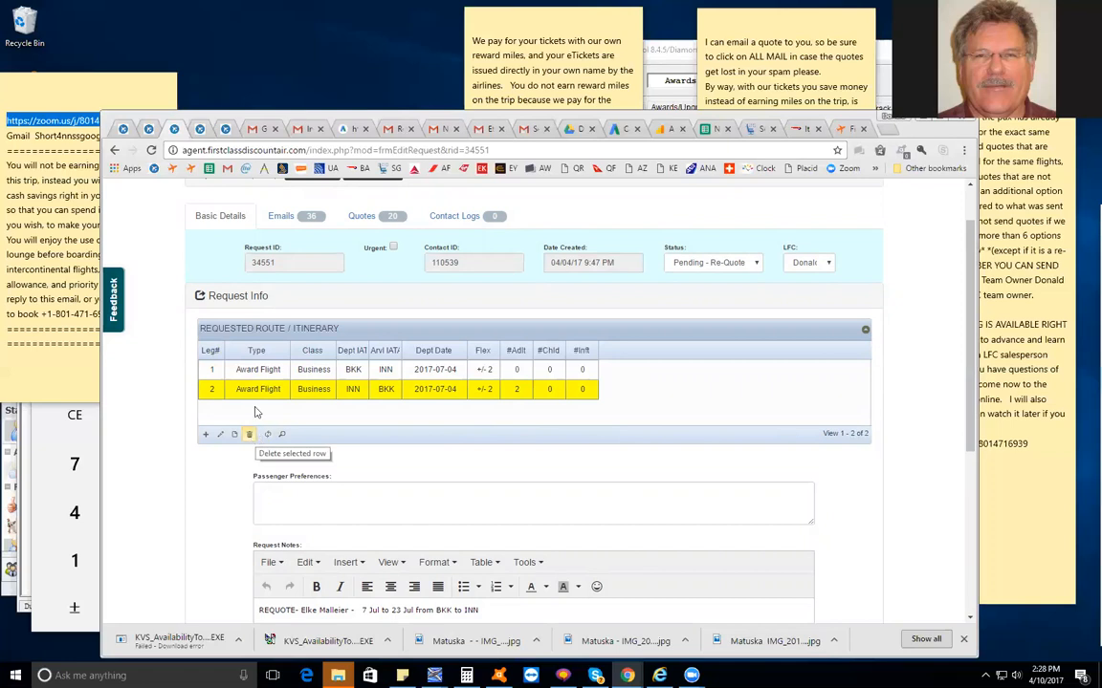
Edit leg 1 to set its departure date to 2017-04-18 and submit the record
{"action": "double_click", "coordinate": [216, 371]}
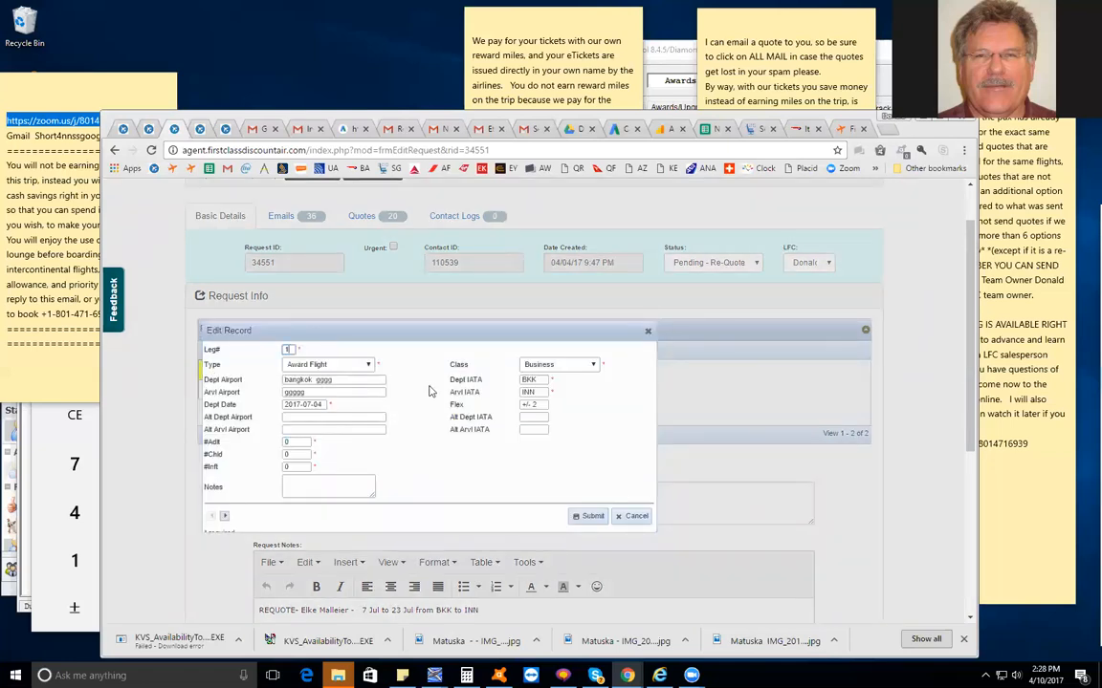
{"action": "left_click", "coordinate": [323, 404]}
{"action": "key", "text": "BackSpace"}
{"action": "key", "text": "BackSpace"}
{"action": "key", "text": "BackSpace"}
{"action": "key", "text": "BackSpace"}
{"action": "key", "text": "BackSpace"}
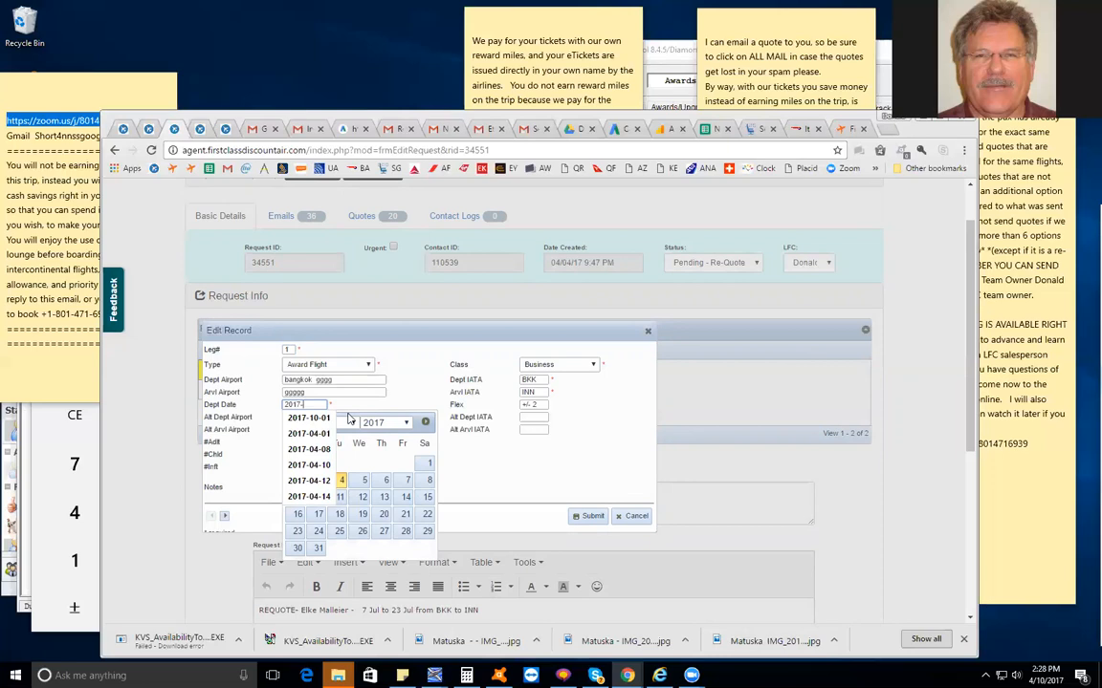
{"action": "type", "text": "04-18"}
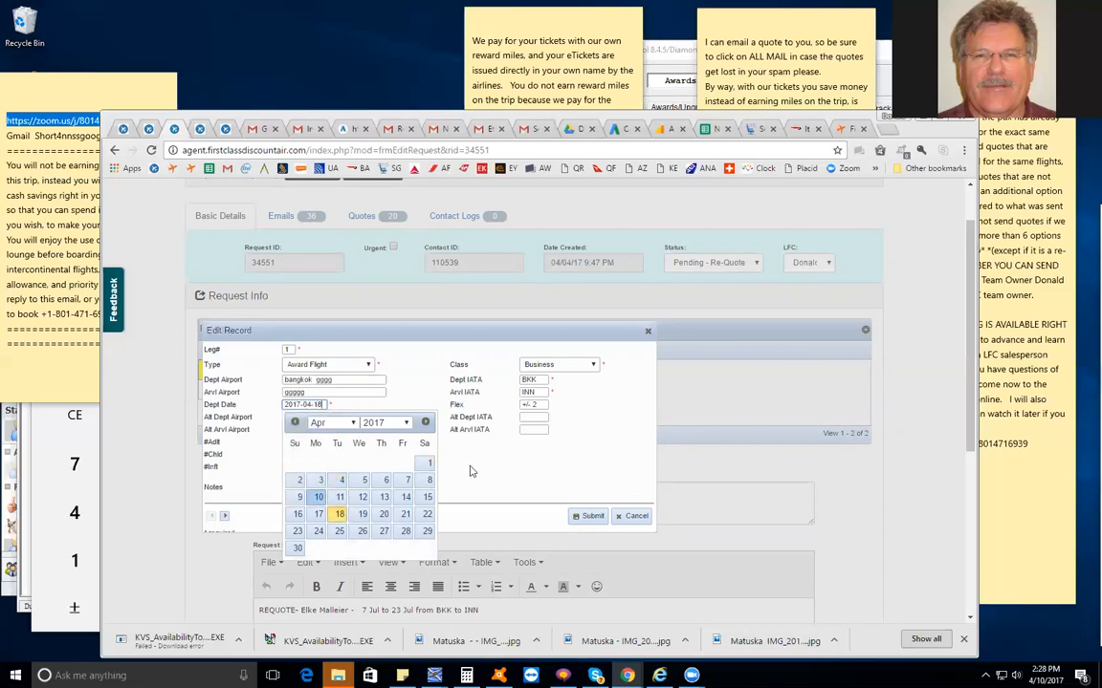
{"action": "left_click", "coordinate": [470, 471]}
{"action": "left_click", "coordinate": [585, 516]}
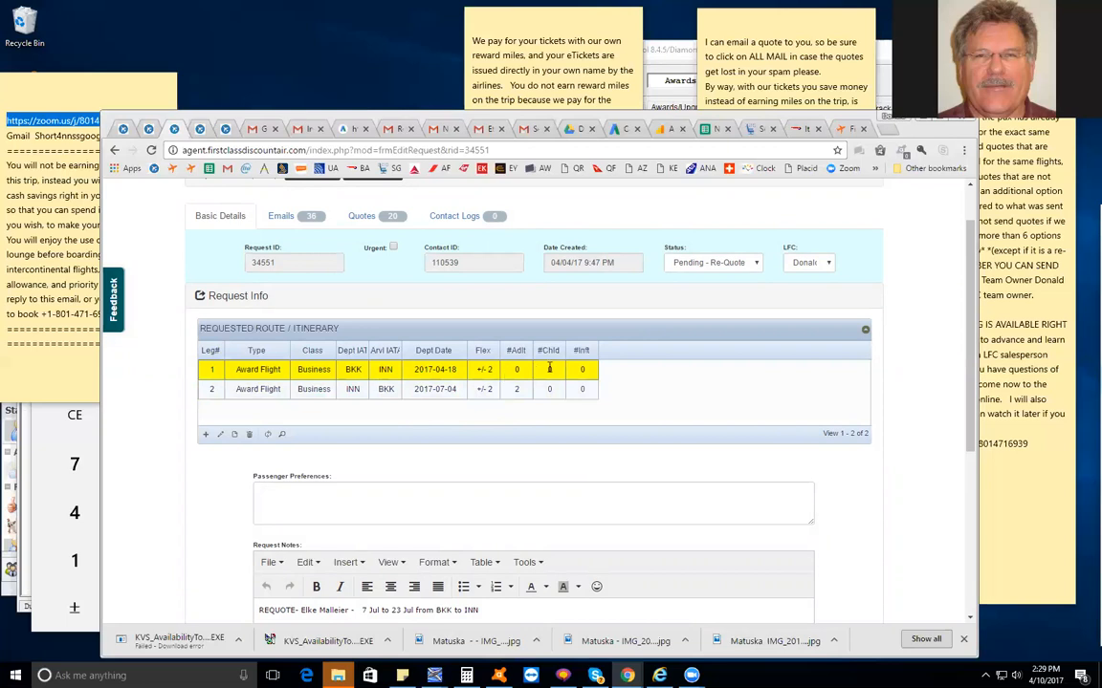
Check the travel dates and route in the request notes against the legs in the itinerary table
{"action": "scroll", "coordinate": [553, 372], "scroll_direction": "down", "scroll_amount": 2}
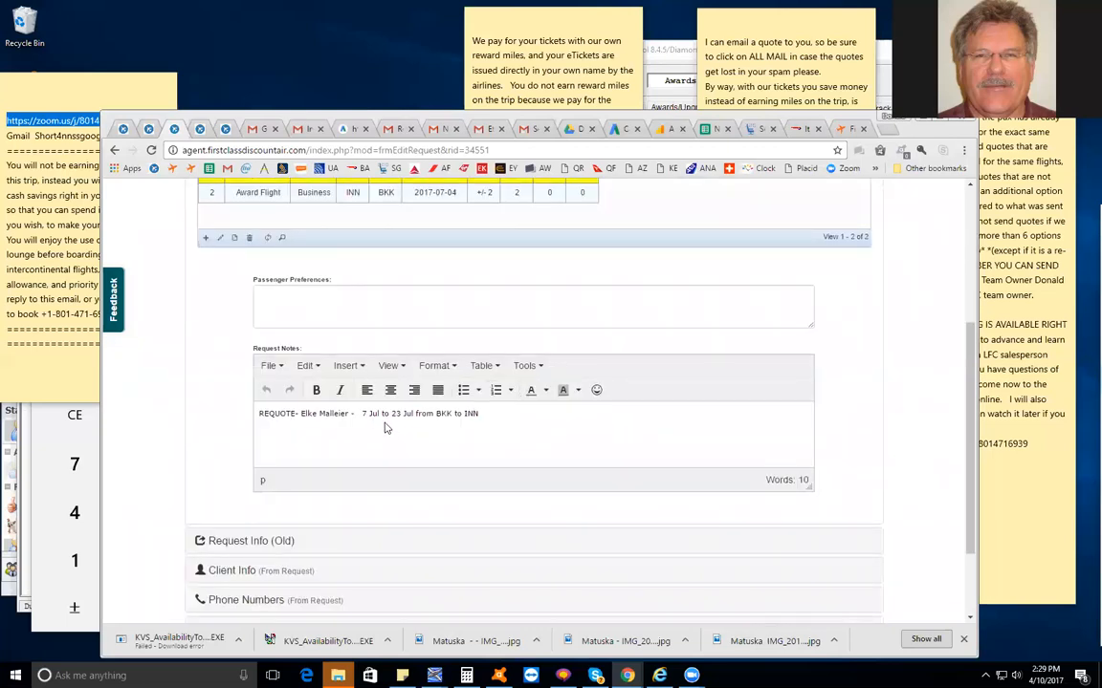
{"action": "left_click_drag", "start_coordinate": [365, 413], "coordinate": [513, 421]}
{"action": "scroll", "coordinate": [516, 430], "scroll_direction": "up", "scroll_amount": 1}
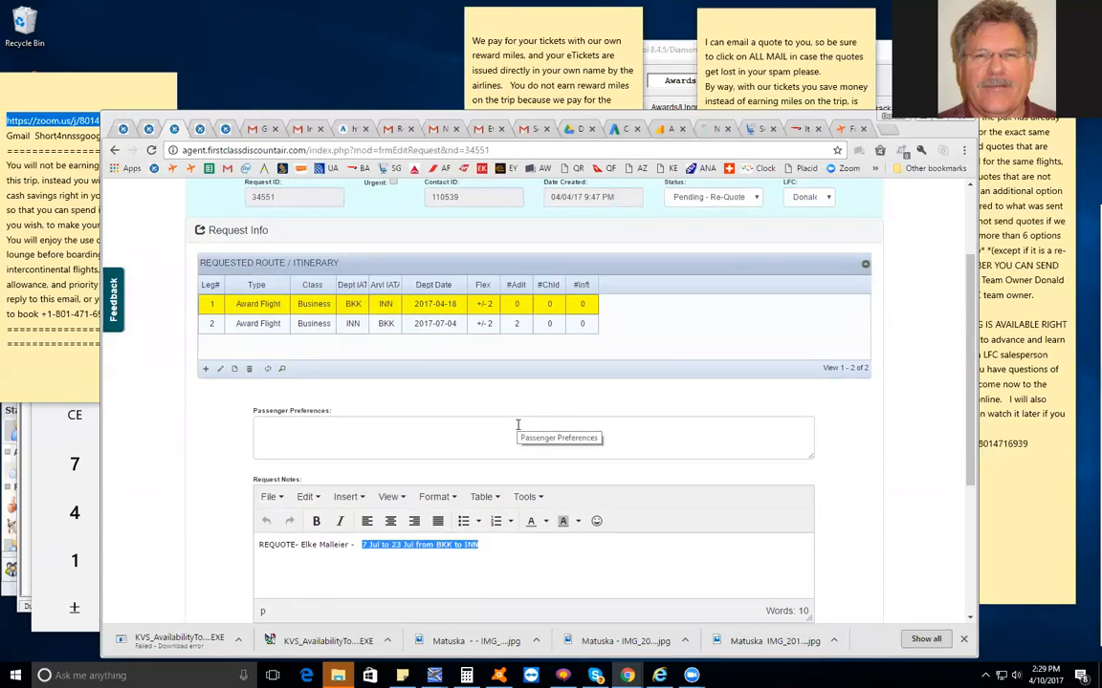
{"action": "scroll", "coordinate": [475, 374], "scroll_direction": "up", "scroll_amount": 1}
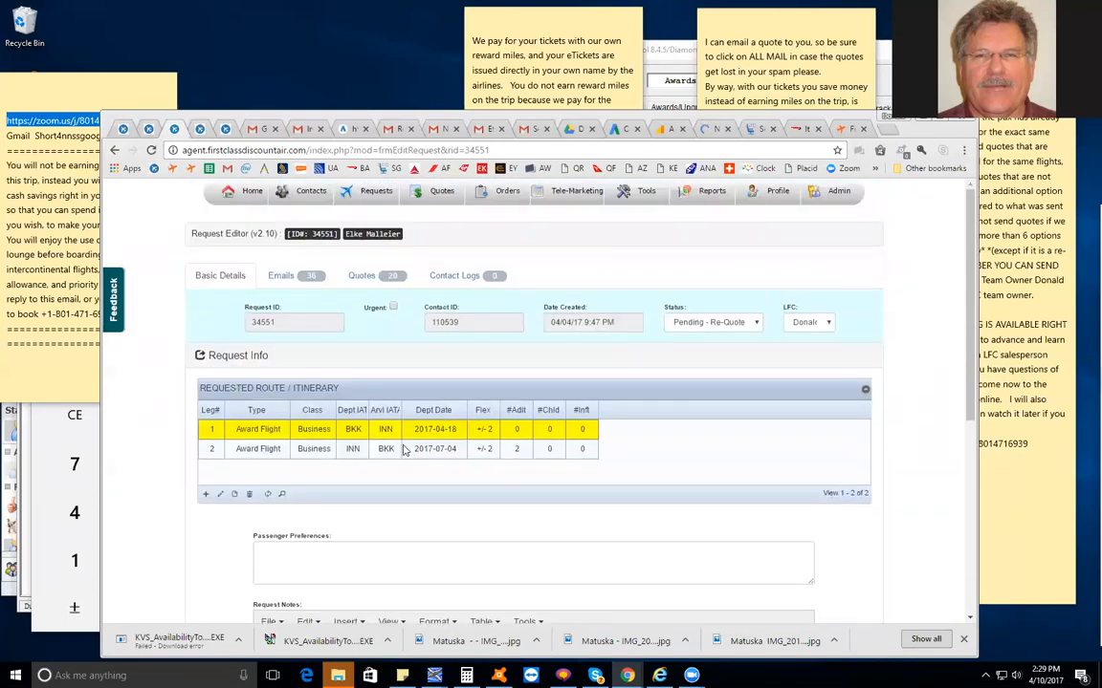
{"action": "scroll", "coordinate": [220, 428], "scroll_direction": "down", "scroll_amount": 1}
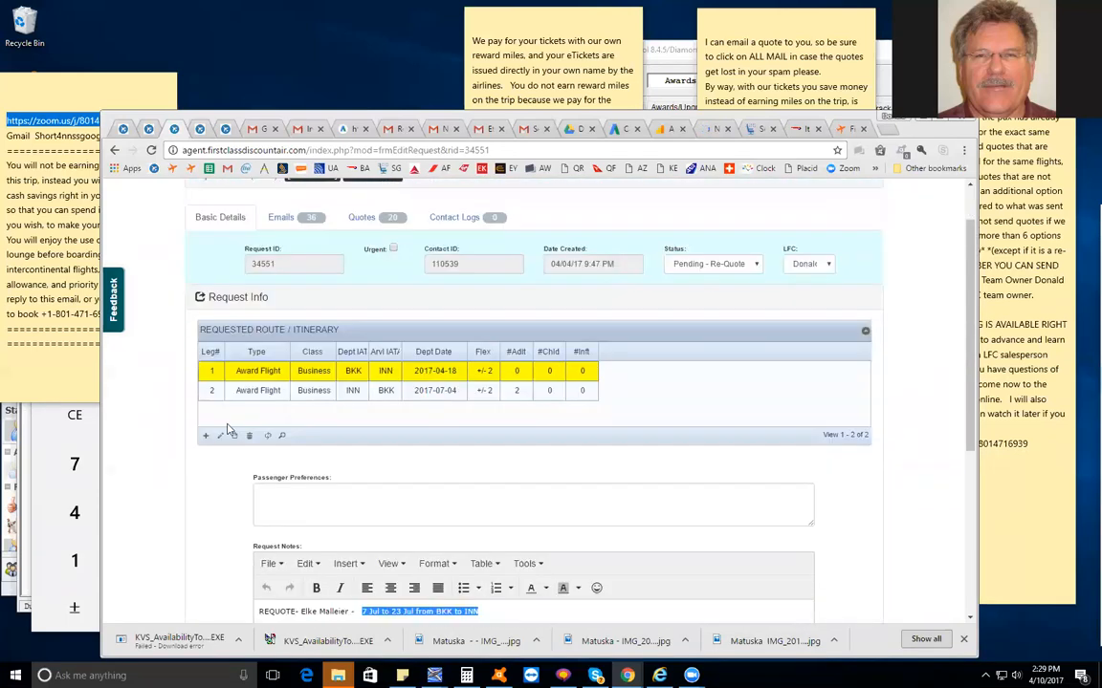
{"action": "scroll", "coordinate": [226, 429], "scroll_direction": "up", "scroll_amount": 1}
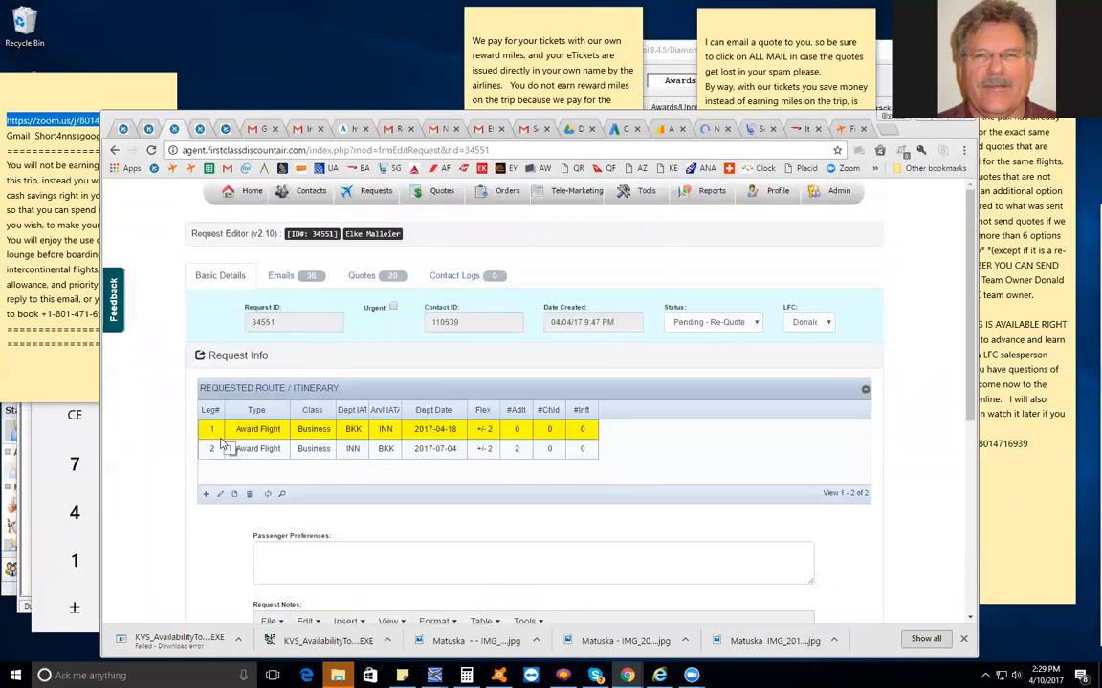
Edit leg 1 to set its departure date to 2017-07-07 and submit the record
{"action": "double_click", "coordinate": [207, 431]}
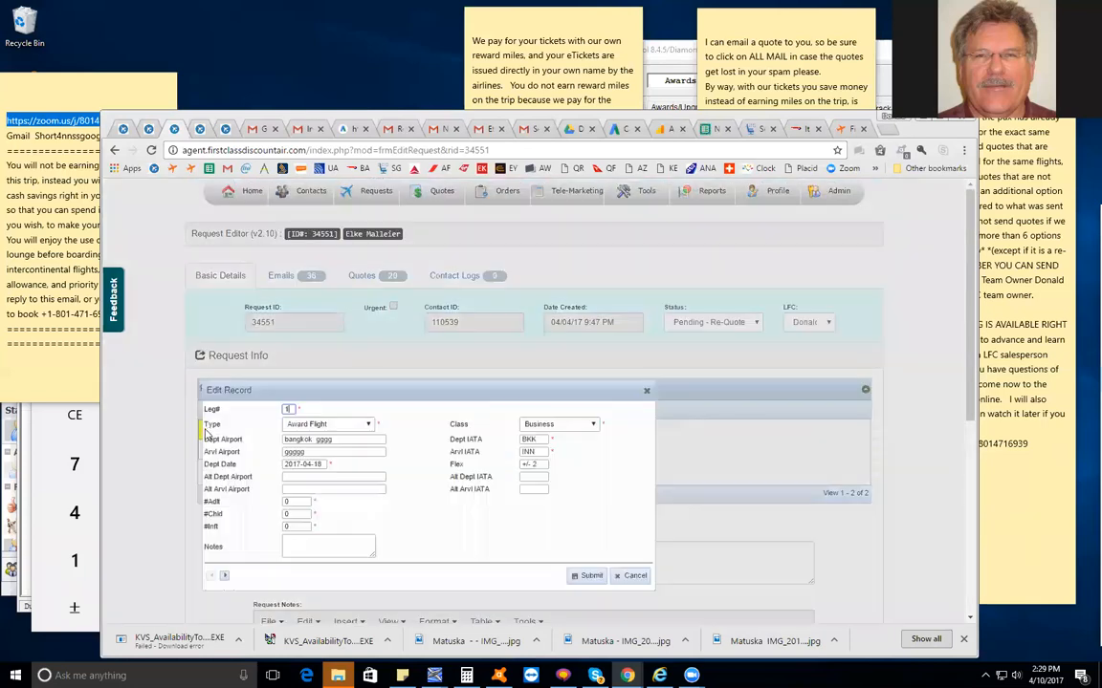
{"action": "left_click", "coordinate": [324, 463]}
{"action": "key", "text": "BackSpace"}
{"action": "key", "text": "BackSpace"}
{"action": "key", "text": "BackSpace"}
{"action": "key", "text": "BackSpace"}
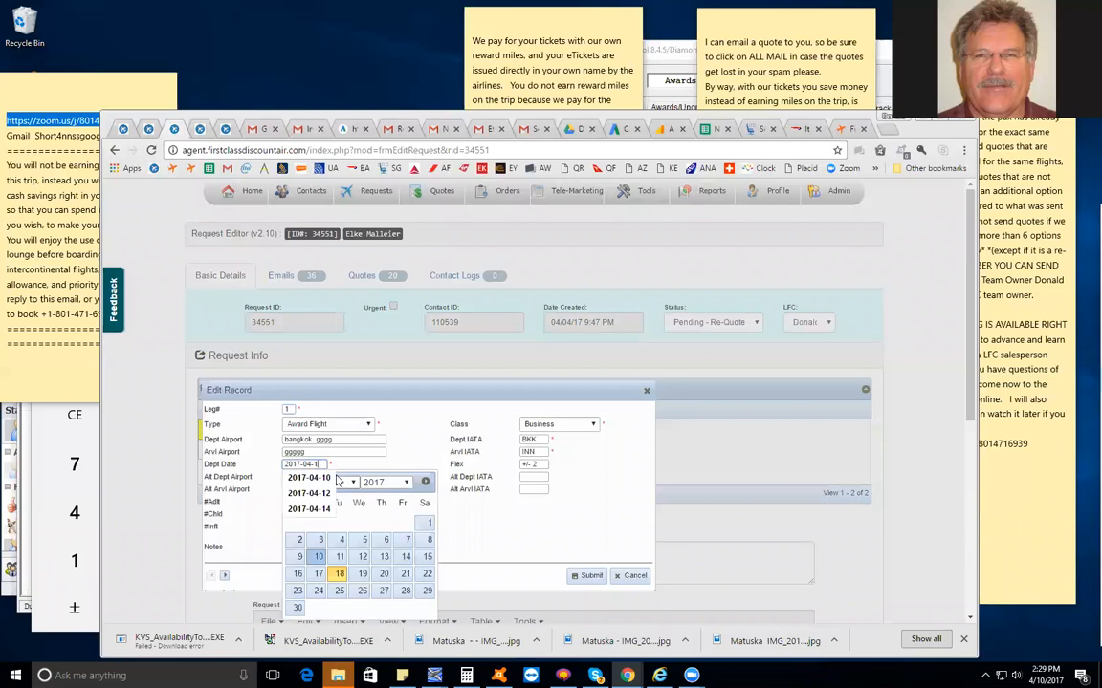
{"action": "type", "text": "7-07"}
{"action": "left_click", "coordinate": [564, 565]}
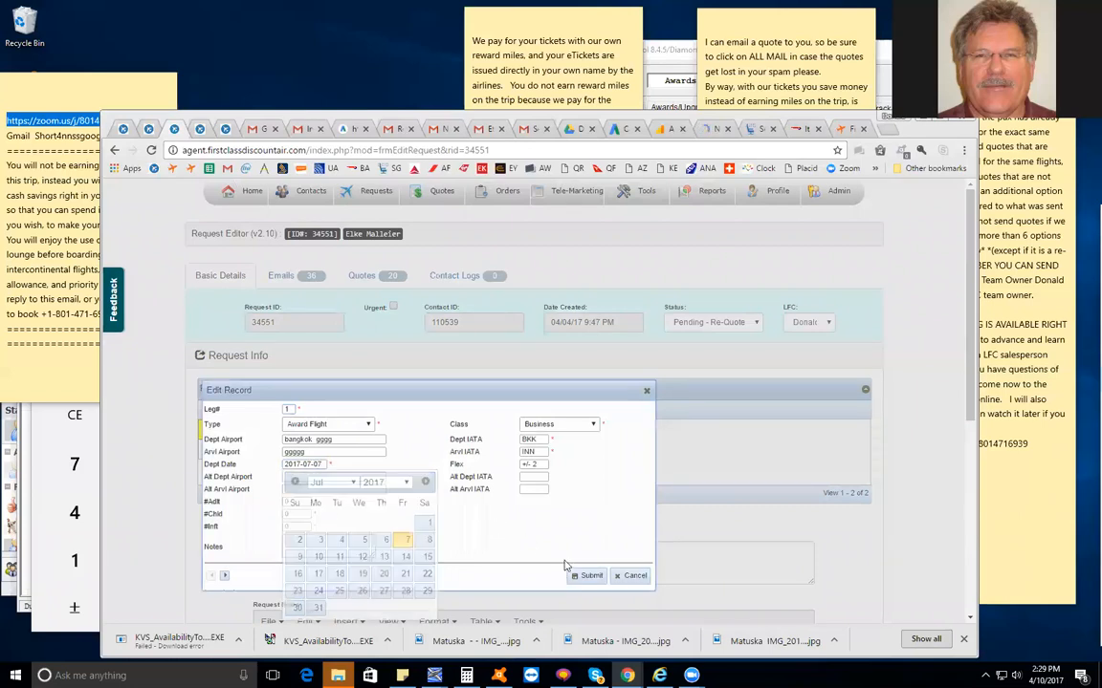
{"action": "left_click", "coordinate": [577, 578]}
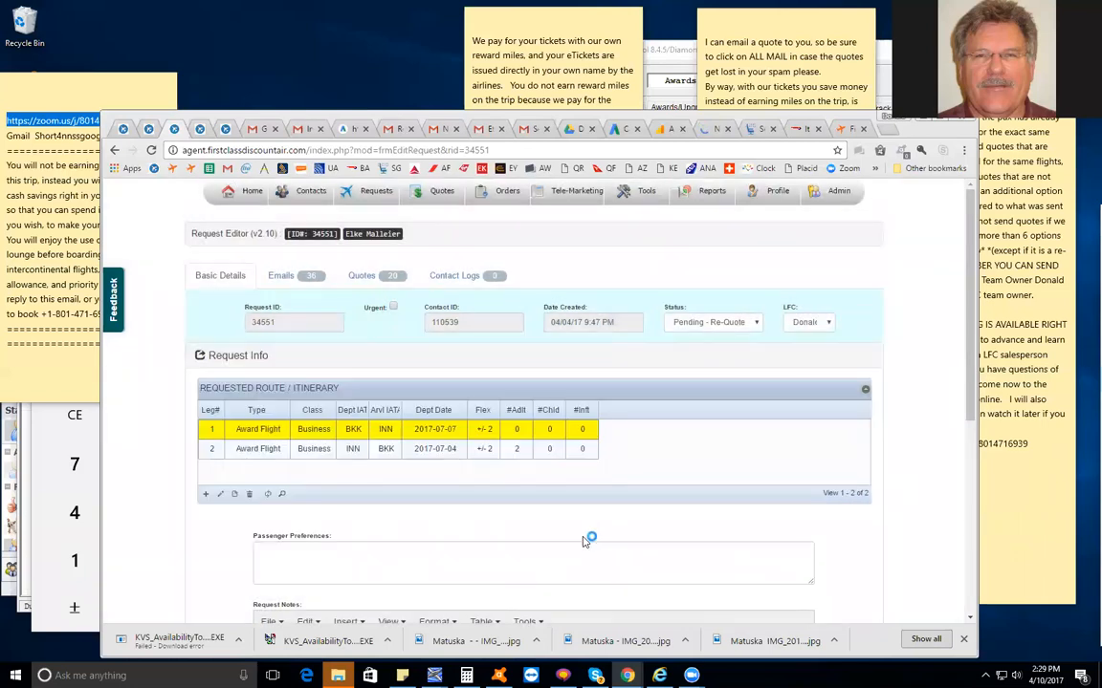
Set leg 1's number of adults to 2 and submit the record
{"action": "scroll", "coordinate": [588, 535], "scroll_direction": "down", "scroll_amount": 3}
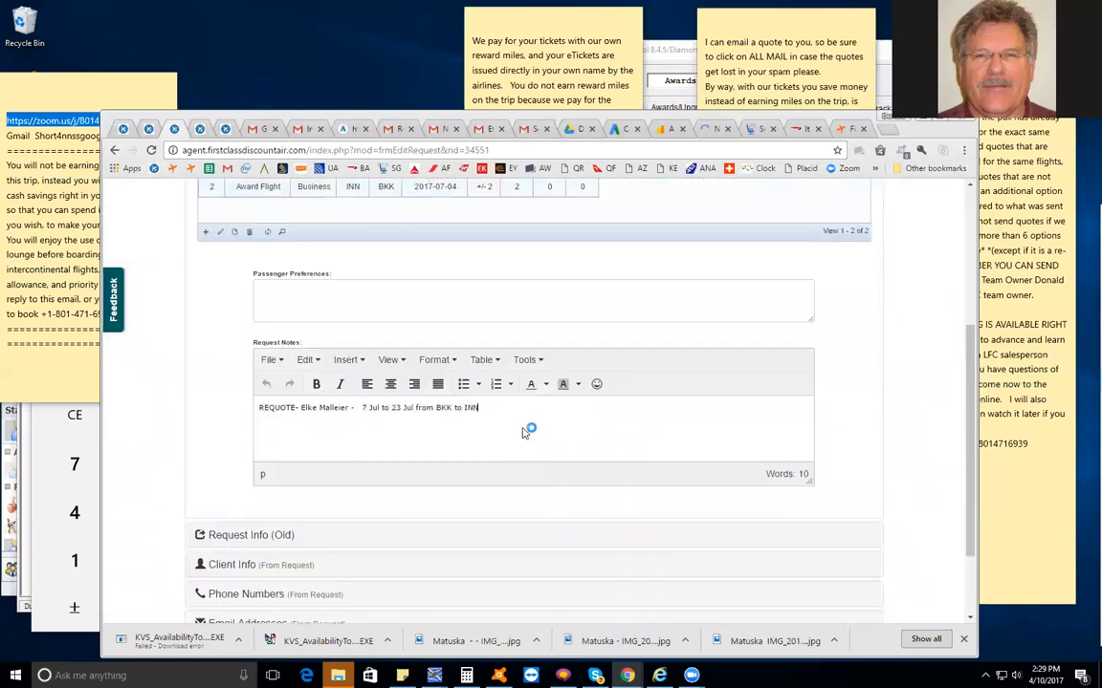
{"action": "scroll", "coordinate": [526, 433], "scroll_direction": "up", "scroll_amount": 4}
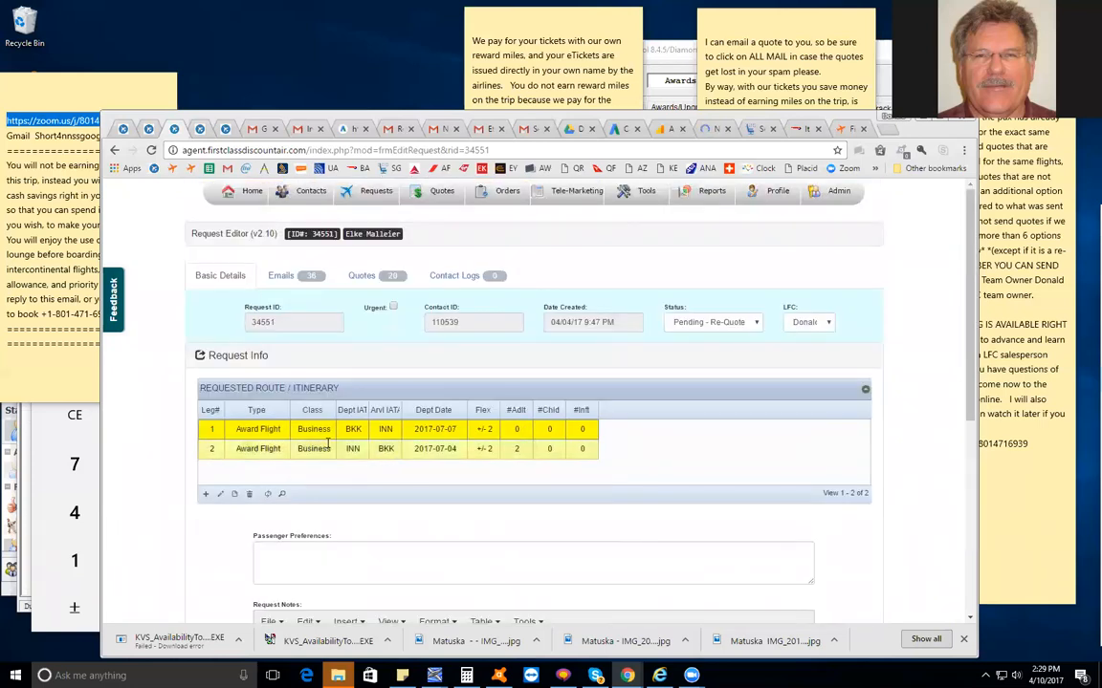
{"action": "double_click", "coordinate": [216, 434]}
{"action": "left_click", "coordinate": [302, 502]}
{"action": "type", "text": "2"}
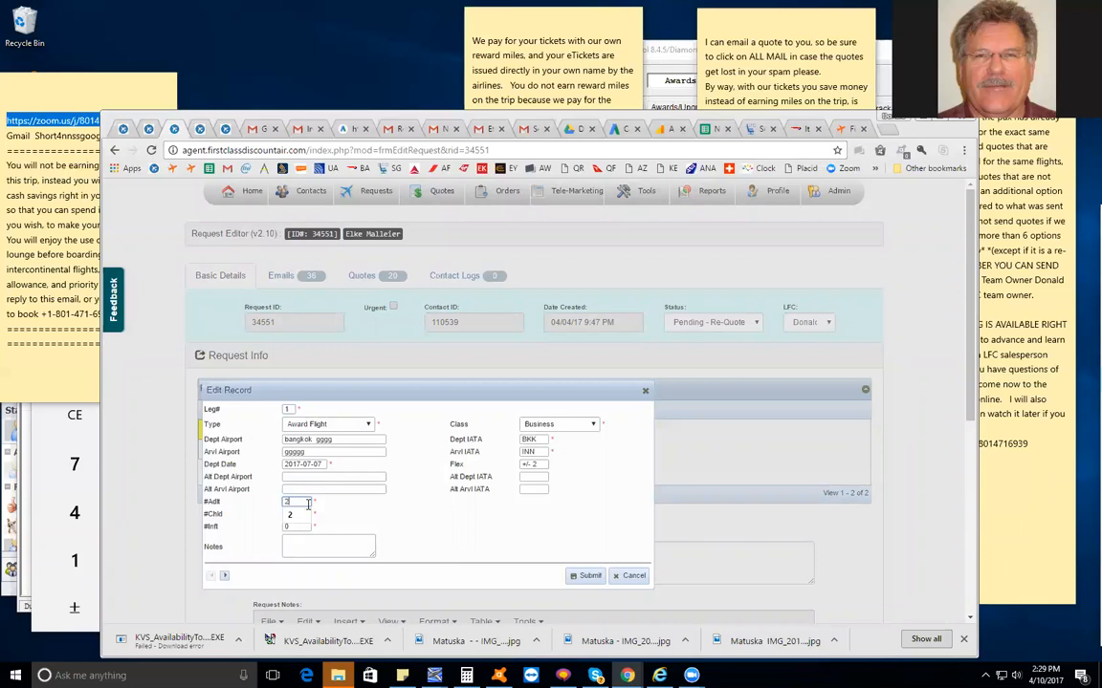
{"action": "left_click", "coordinate": [587, 576]}
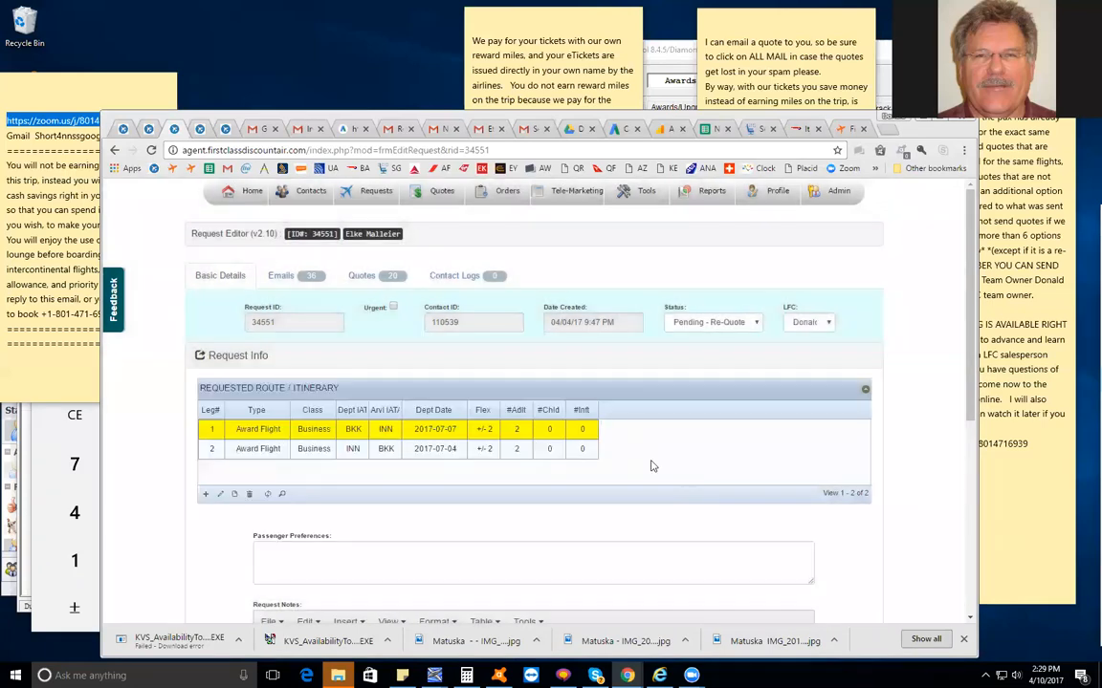
Check the return date in the request notes, set leg 2's departure date to 2017-07-23 and submit the record
{"action": "scroll", "coordinate": [383, 478], "scroll_direction": "down", "scroll_amount": 2}
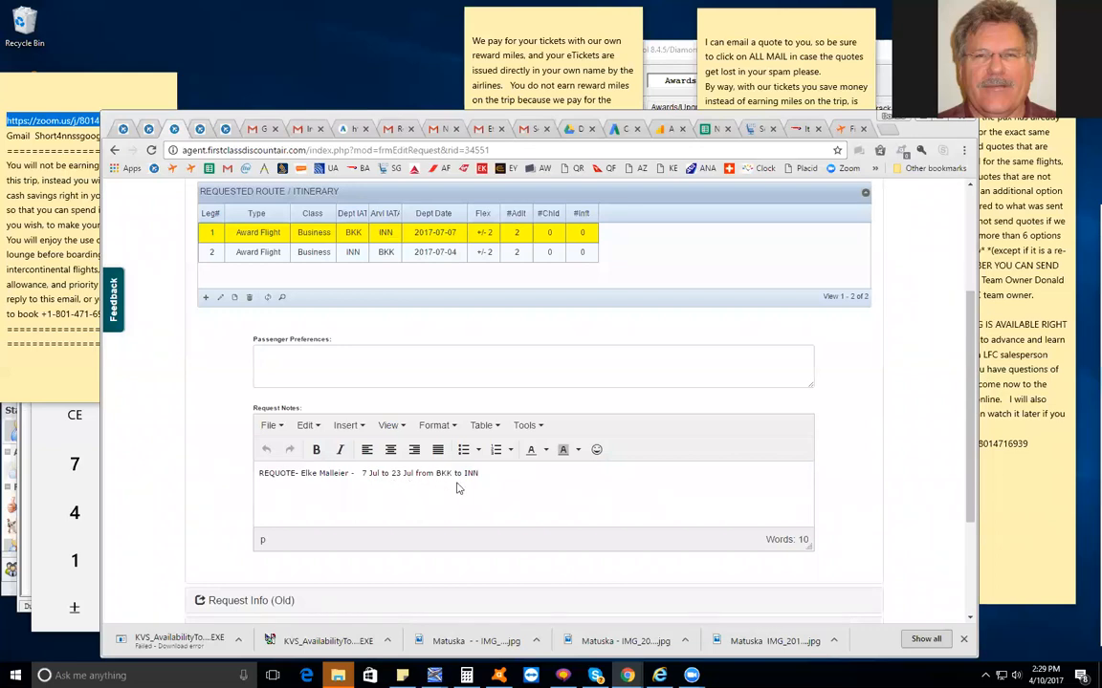
{"action": "scroll", "coordinate": [459, 487], "scroll_direction": "up", "scroll_amount": 2}
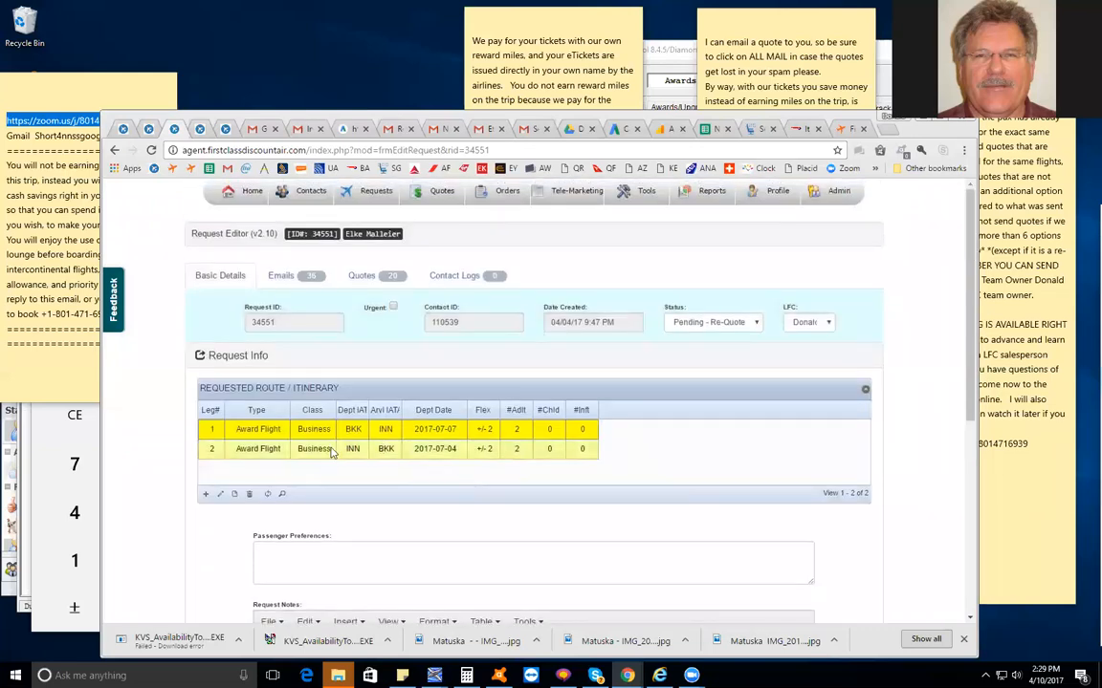
{"action": "double_click", "coordinate": [212, 447]}
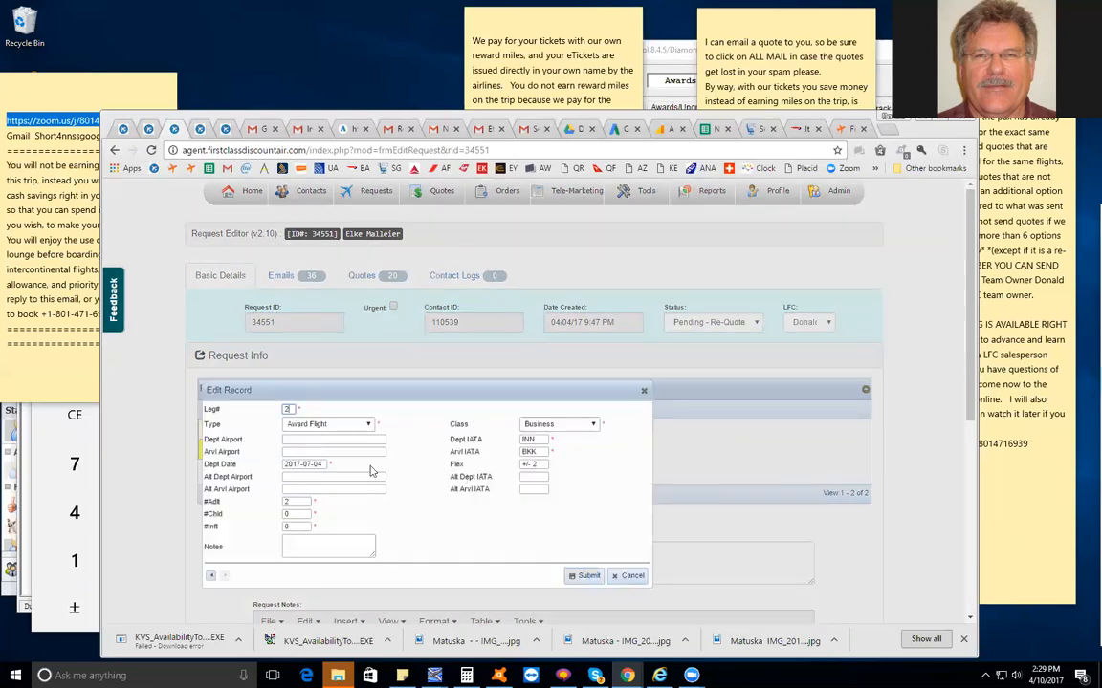
{"action": "left_click", "coordinate": [321, 465]}
{"action": "key", "text": "BackSpace"}
{"action": "key", "text": "BackSpace"}
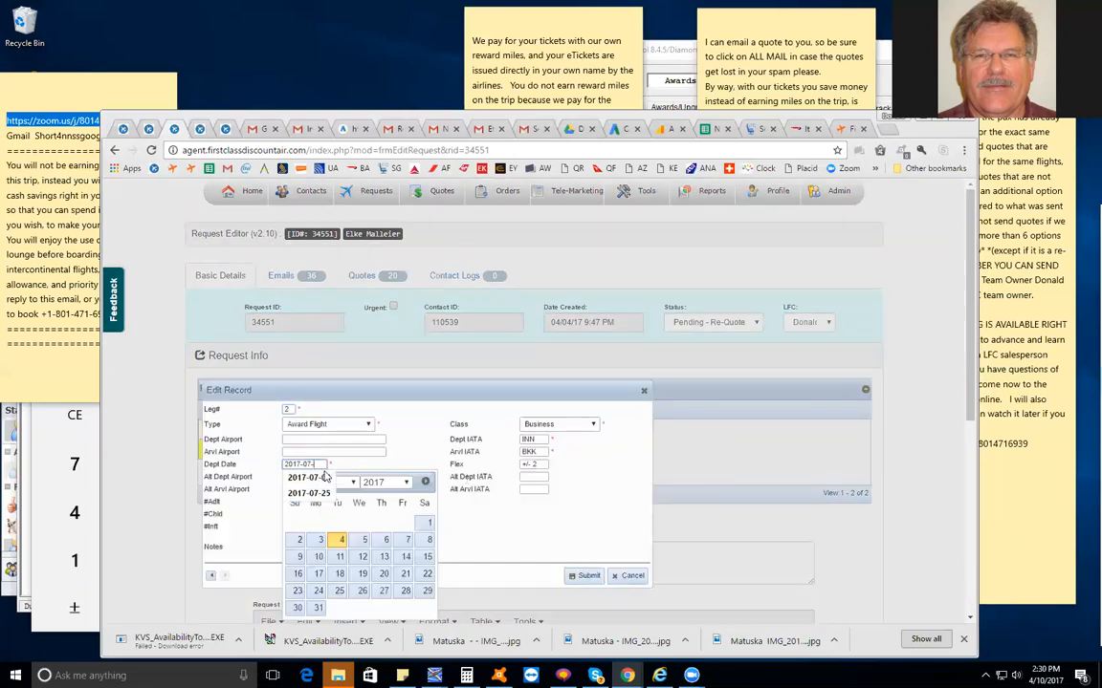
{"action": "type", "text": "23"}
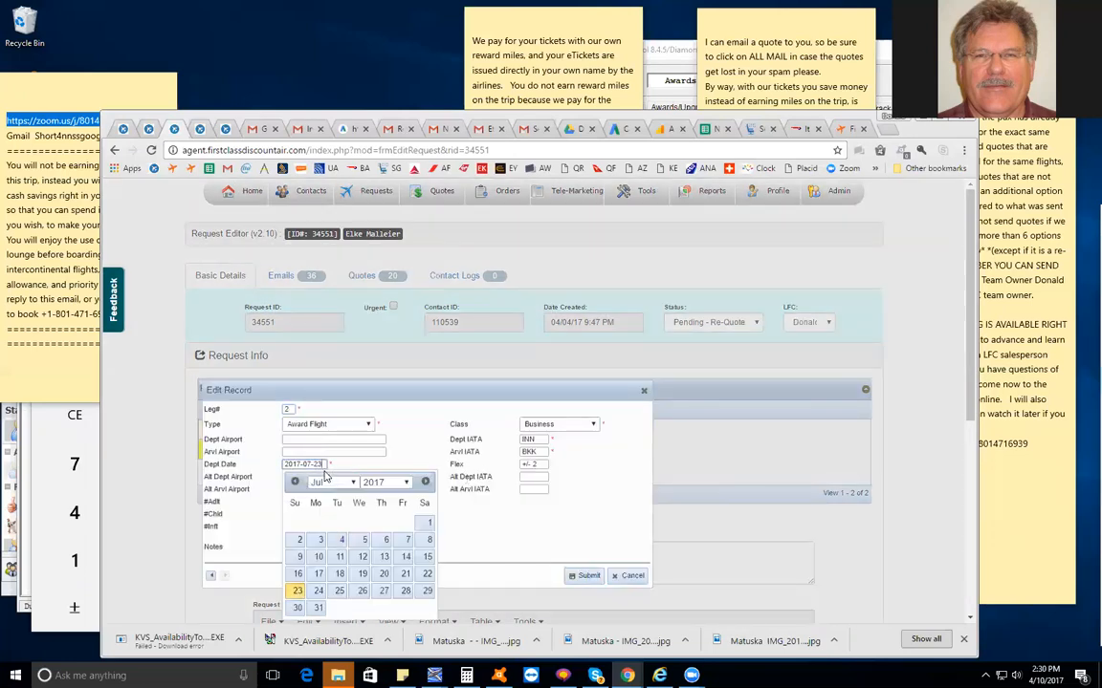
{"action": "left_click", "coordinate": [531, 523]}
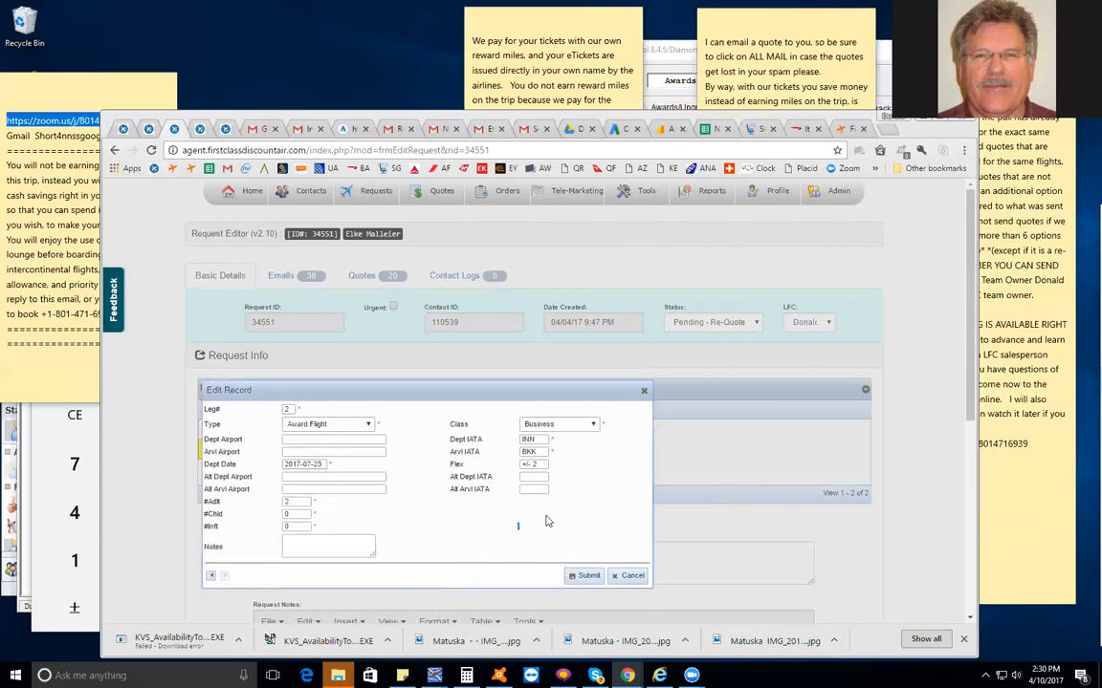
{"action": "left_click", "coordinate": [585, 575]}
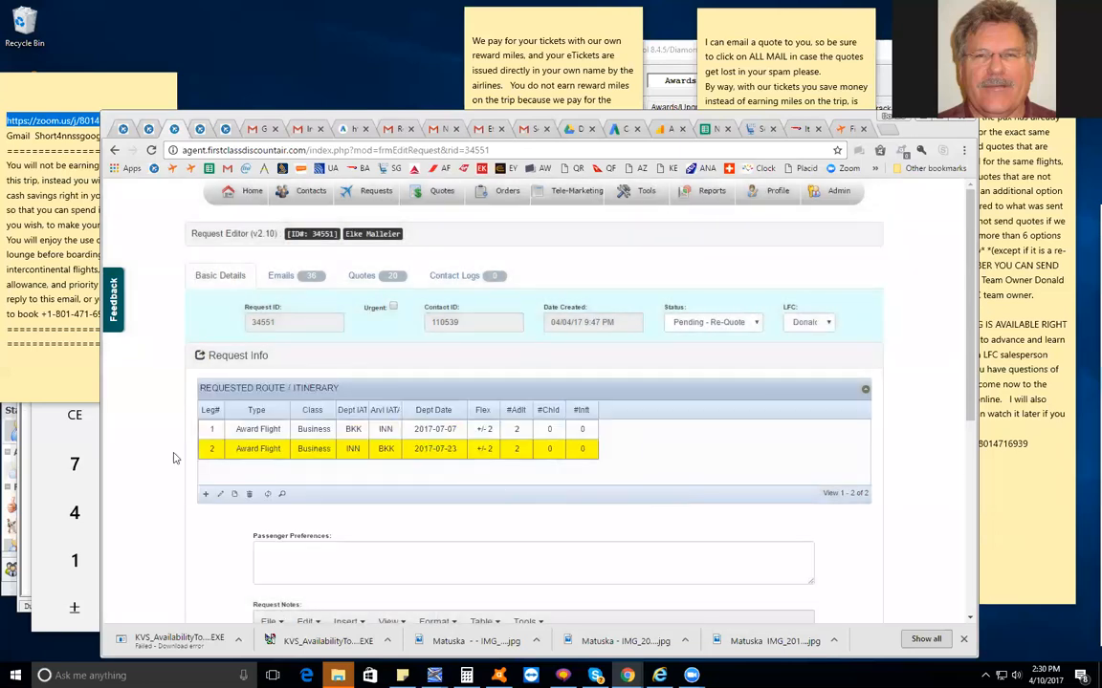
Edit leg 2 to enter placeholder airports: GGG for departure and GGGGGGG for arrival
{"action": "double_click", "coordinate": [209, 450]}
{"action": "left_click", "coordinate": [354, 440]}
{"action": "type", "text": "GGG"}
{"action": "left_click", "coordinate": [321, 451]}
{"action": "type", "text": "GGGGGGG"}
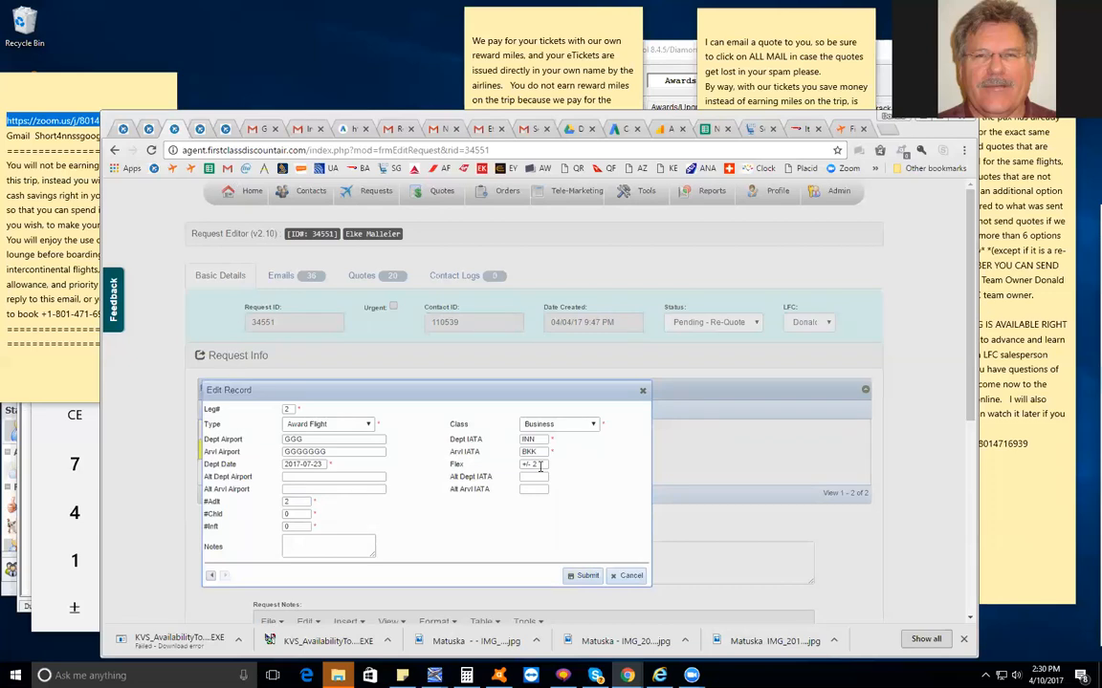
Enter FFF as leg 2's alternate departure and alternate arrival airports and submit the record
{"action": "left_click", "coordinate": [332, 477]}
{"action": "type", "text": "FFF"}
{"action": "left_click", "coordinate": [325, 487]}
{"action": "type", "text": "FFF"}
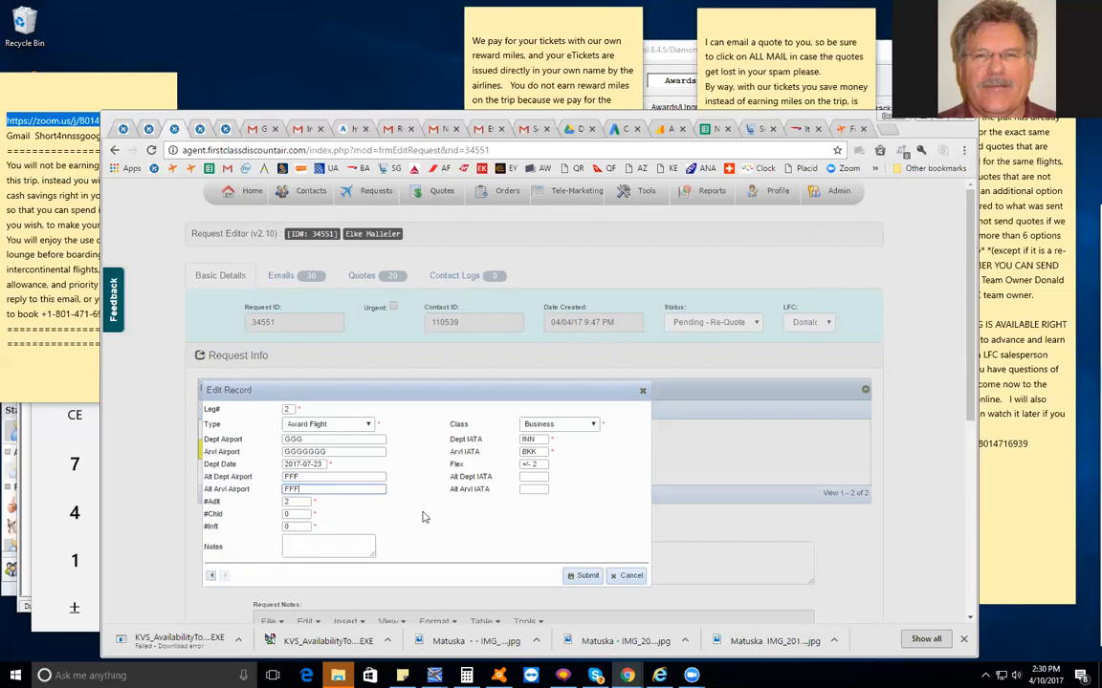
{"action": "left_click", "coordinate": [585, 575]}
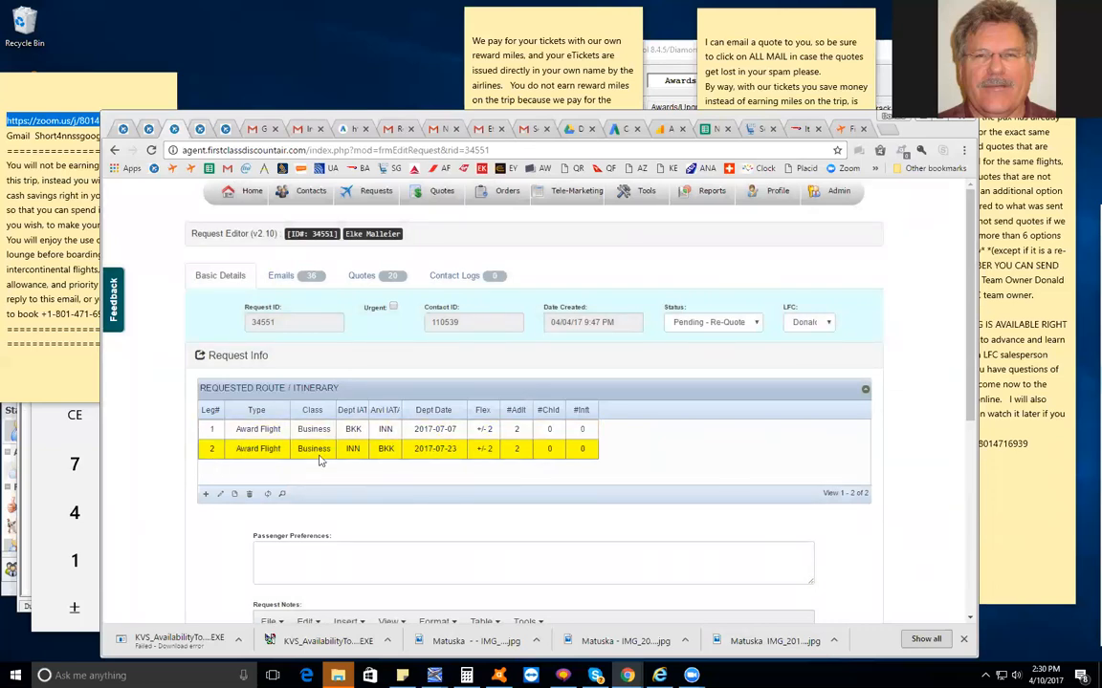
Review the legs against the request notes, reopen and resubmit leg 2's record, and save the request
{"action": "scroll", "coordinate": [373, 459], "scroll_direction": "down", "scroll_amount": 2}
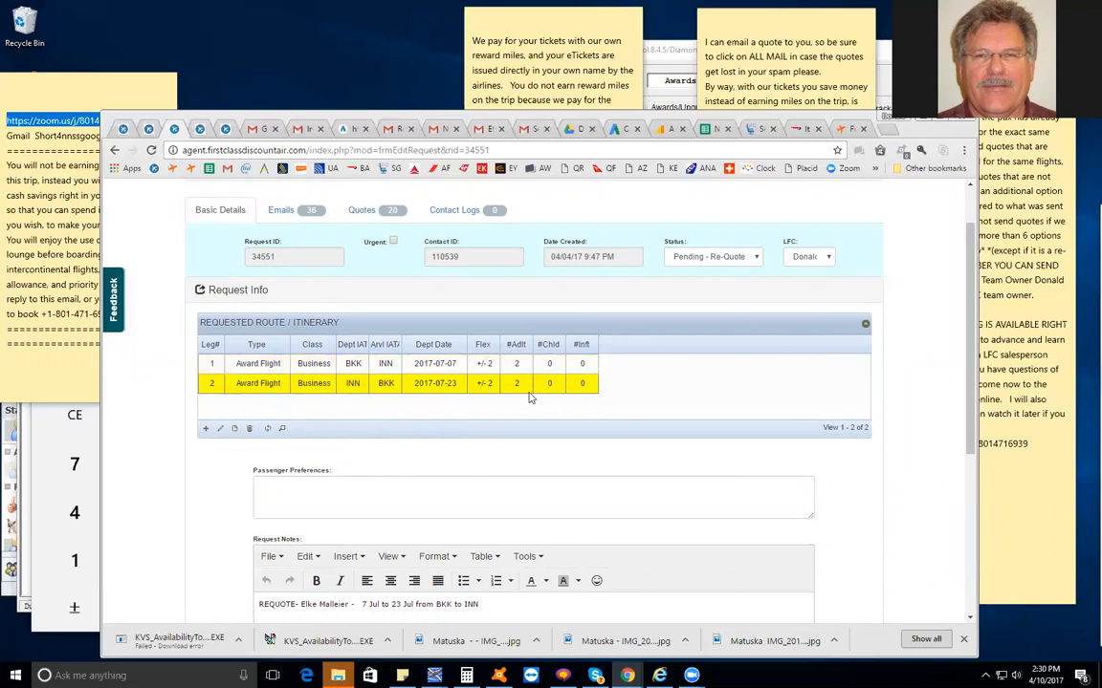
{"action": "scroll", "coordinate": [559, 405], "scroll_direction": "down", "scroll_amount": 2}
{"action": "scroll", "coordinate": [559, 405], "scroll_direction": "up", "scroll_amount": 3}
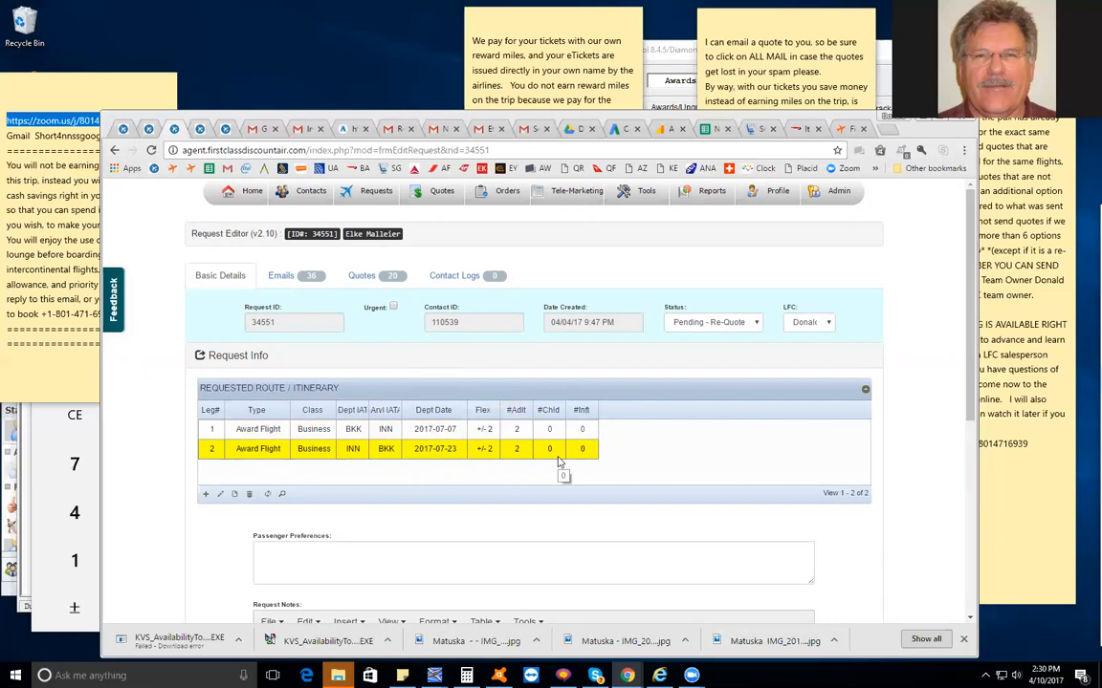
{"action": "scroll", "coordinate": [430, 536], "scroll_direction": "down", "scroll_amount": 4}
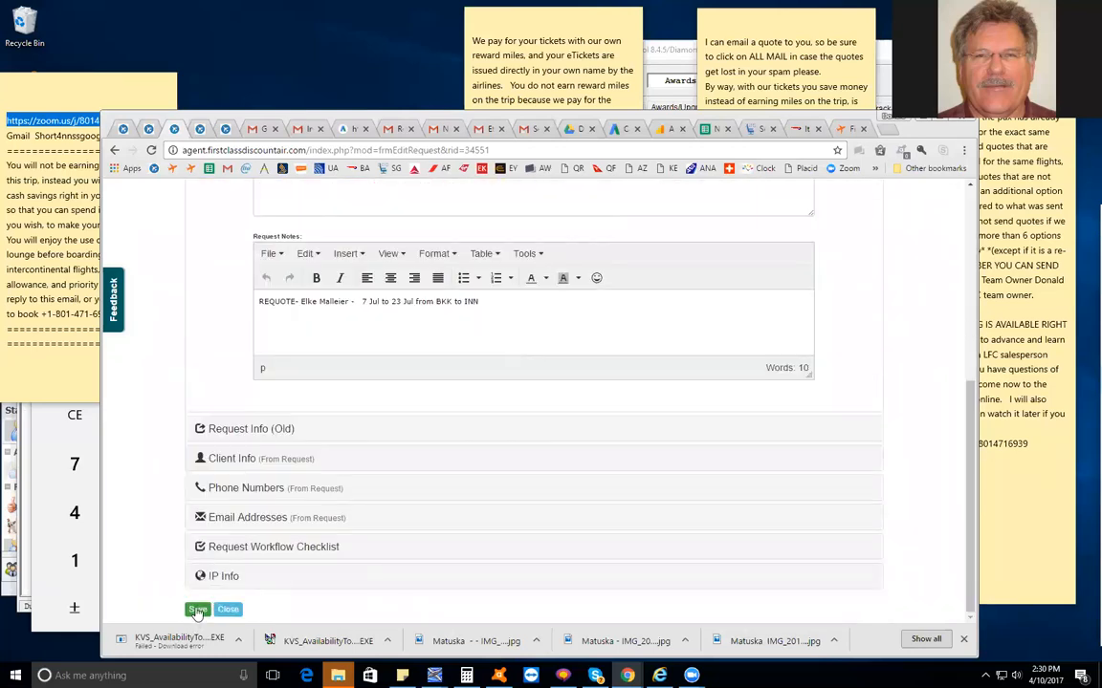
{"action": "scroll", "coordinate": [492, 535], "scroll_direction": "up", "scroll_amount": 3}
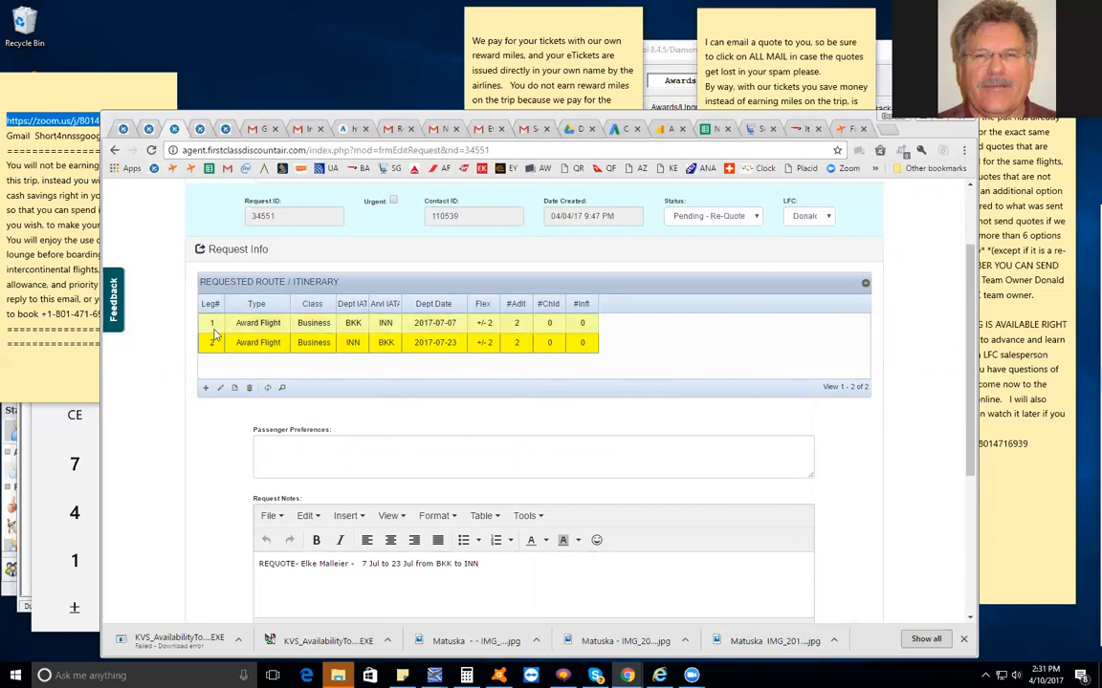
{"action": "double_click", "coordinate": [265, 339]}
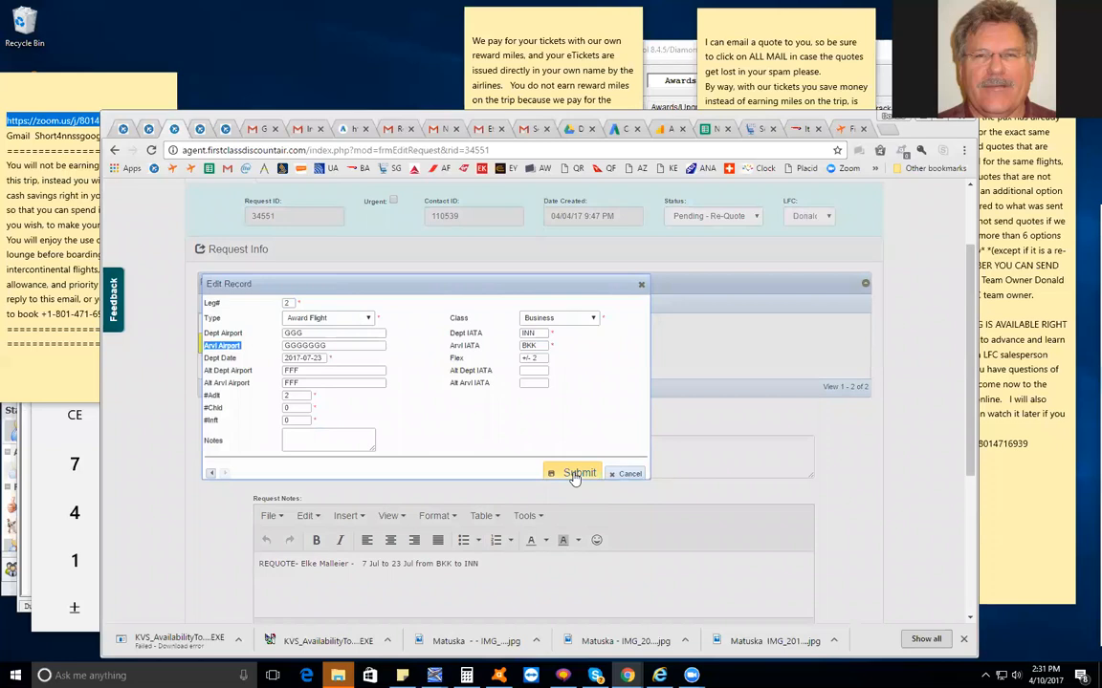
{"action": "left_click", "coordinate": [574, 474]}
{"action": "scroll", "coordinate": [578, 418], "scroll_direction": "down", "scroll_amount": 3}
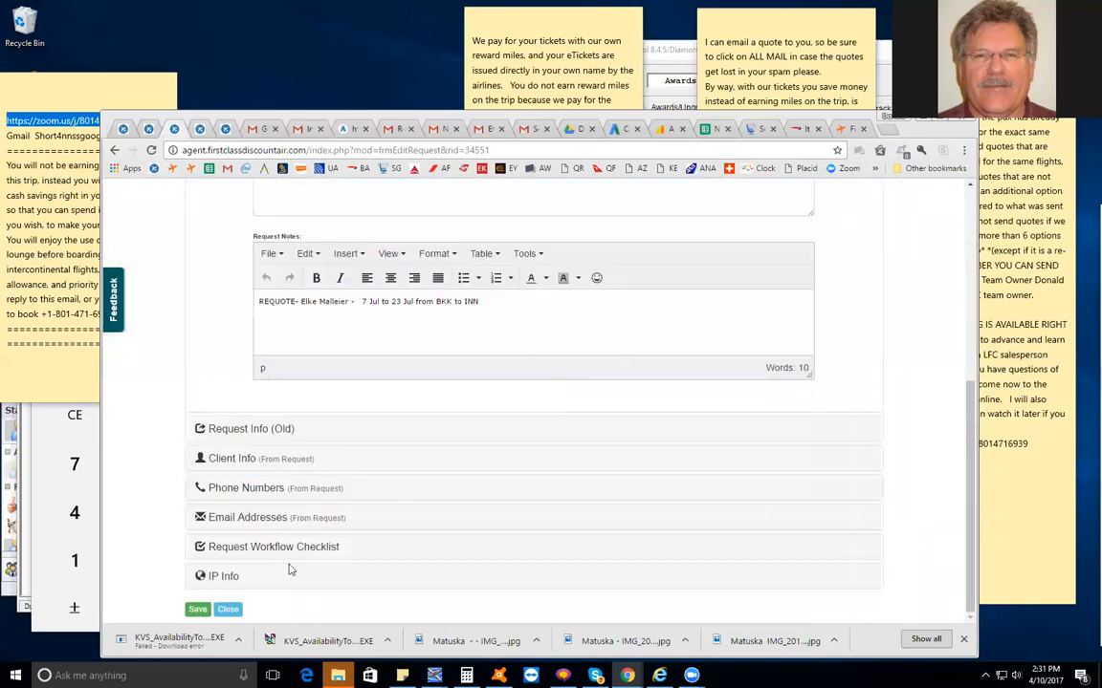
{"action": "left_click", "coordinate": [198, 610]}
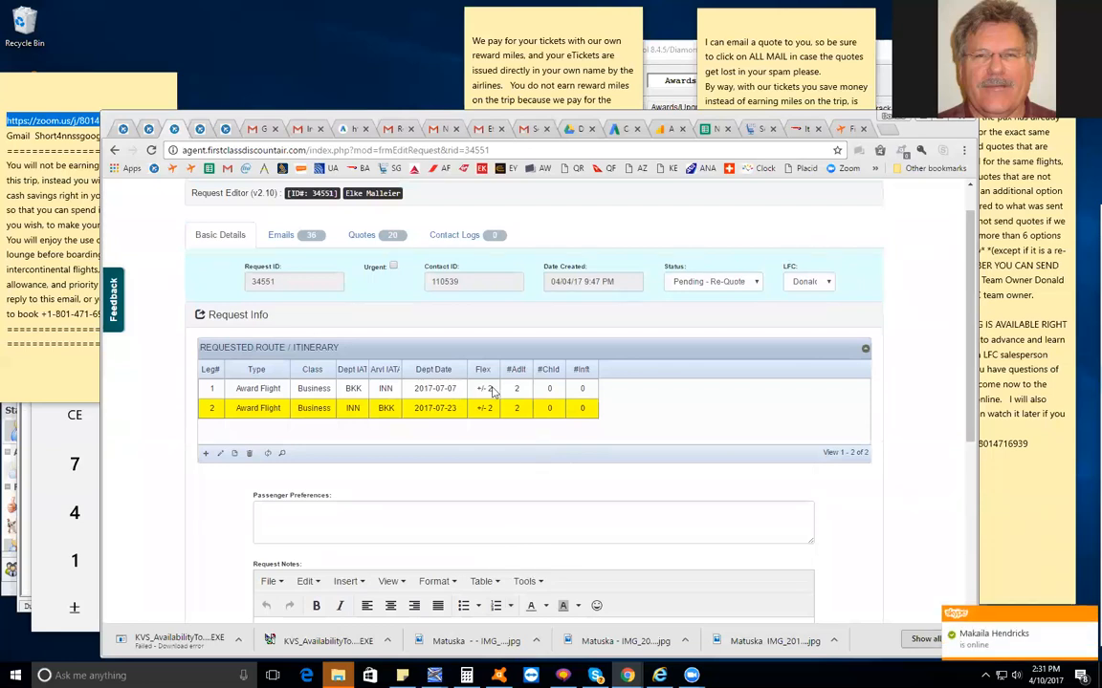
Reload the linked quote in the Quote Editor, clear leg 2's arrival IATA code there and submit the record
{"action": "left_click", "coordinate": [200, 130]}
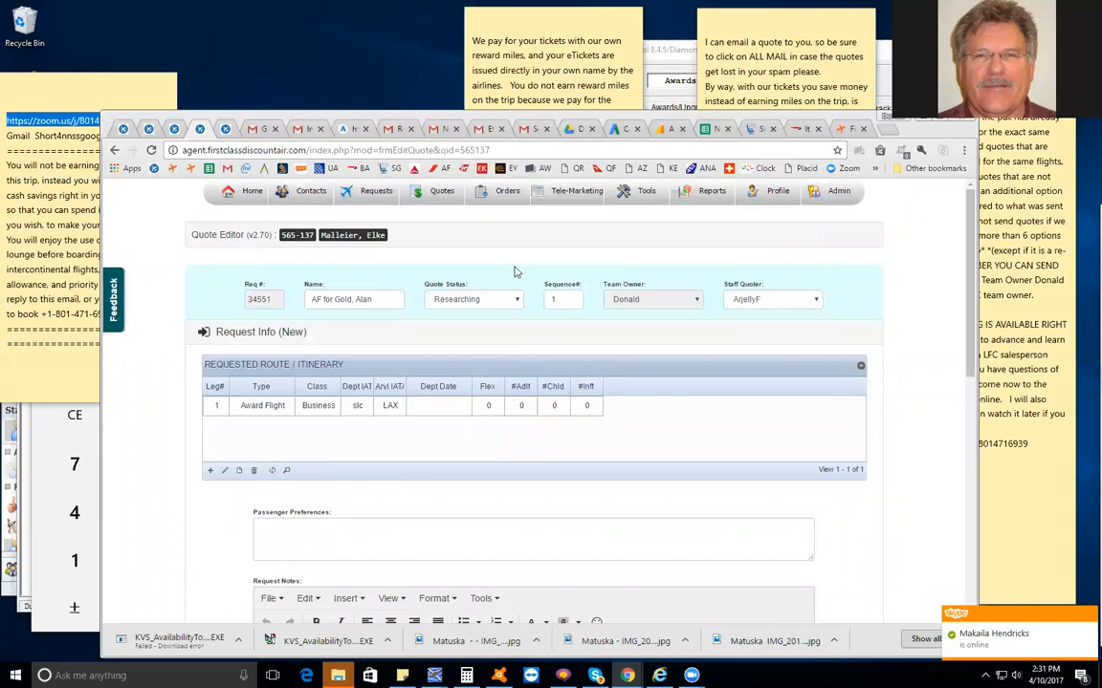
{"action": "key", "text": "F5"}
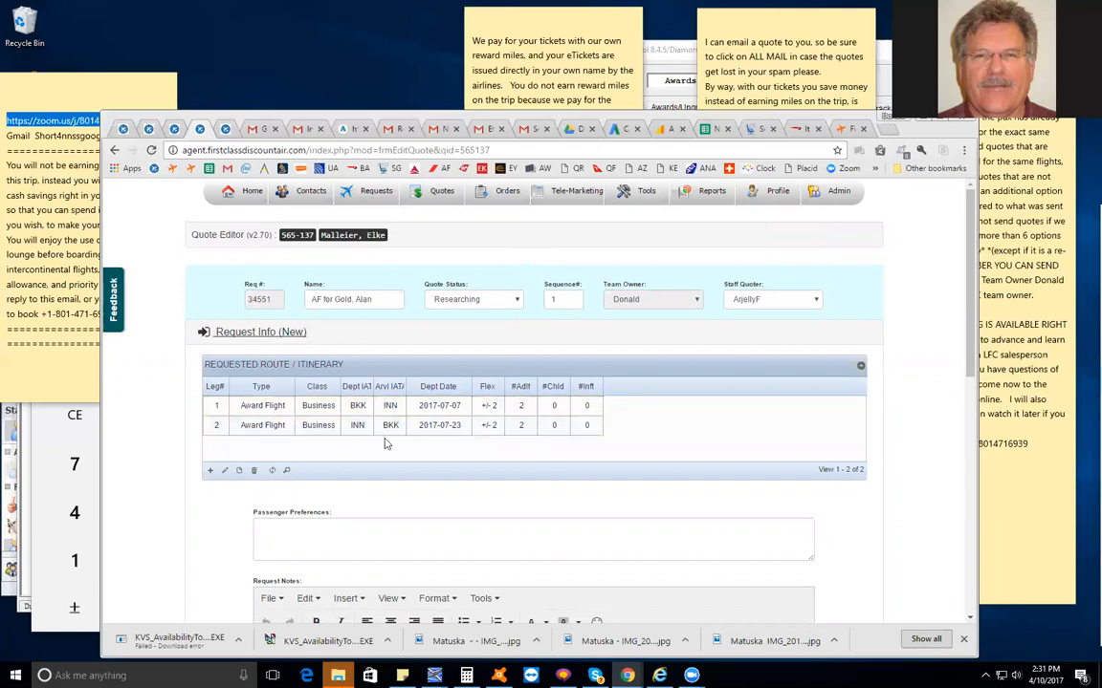
{"action": "double_click", "coordinate": [219, 427]}
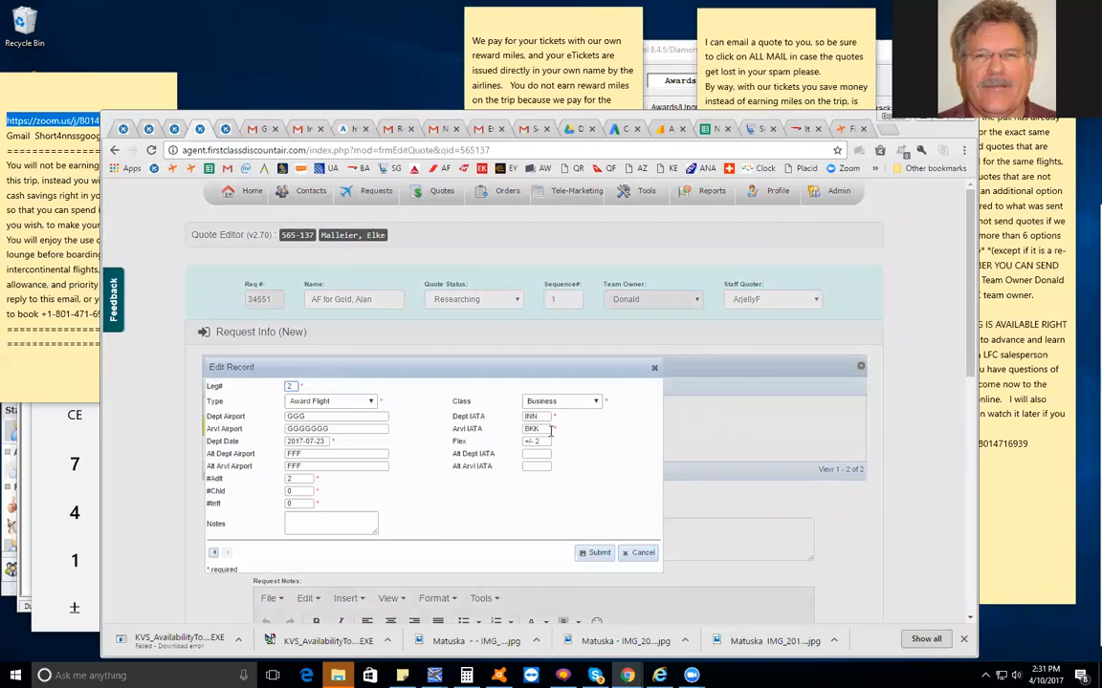
{"action": "left_click_drag", "start_coordinate": [547, 430], "coordinate": [512, 430]}
{"action": "key", "text": "BackSpace"}
{"action": "left_click", "coordinate": [588, 560]}
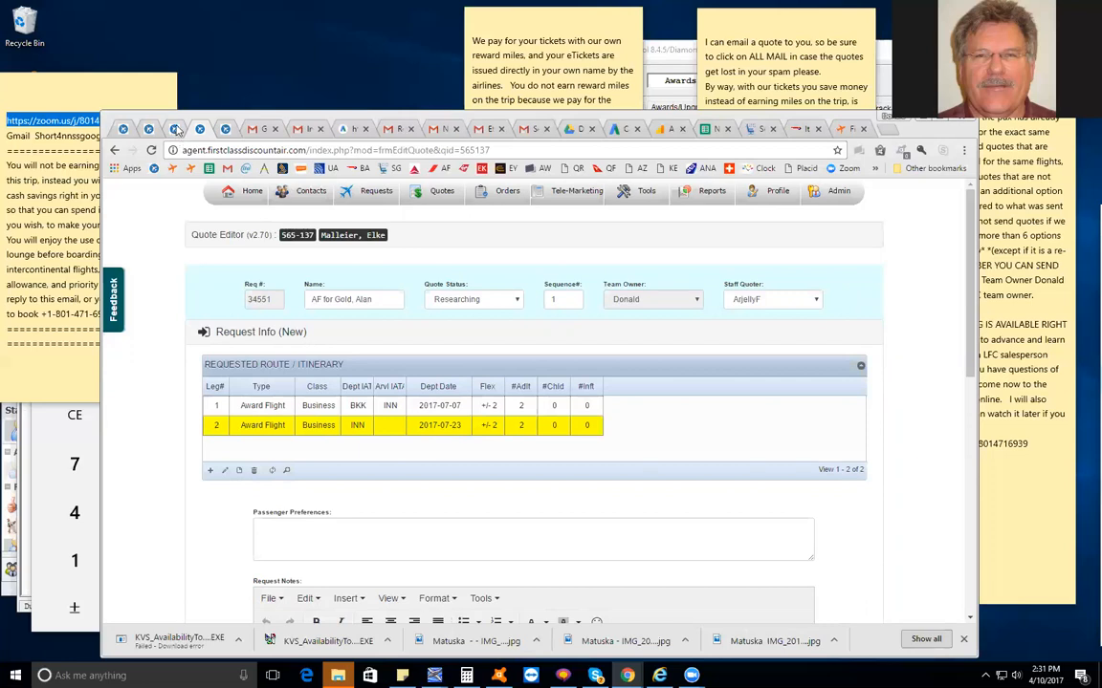
Reload the request in the Request Editor, set leg 2's arrival IATA code to BKK and submit the record
{"action": "left_click", "coordinate": [176, 129]}
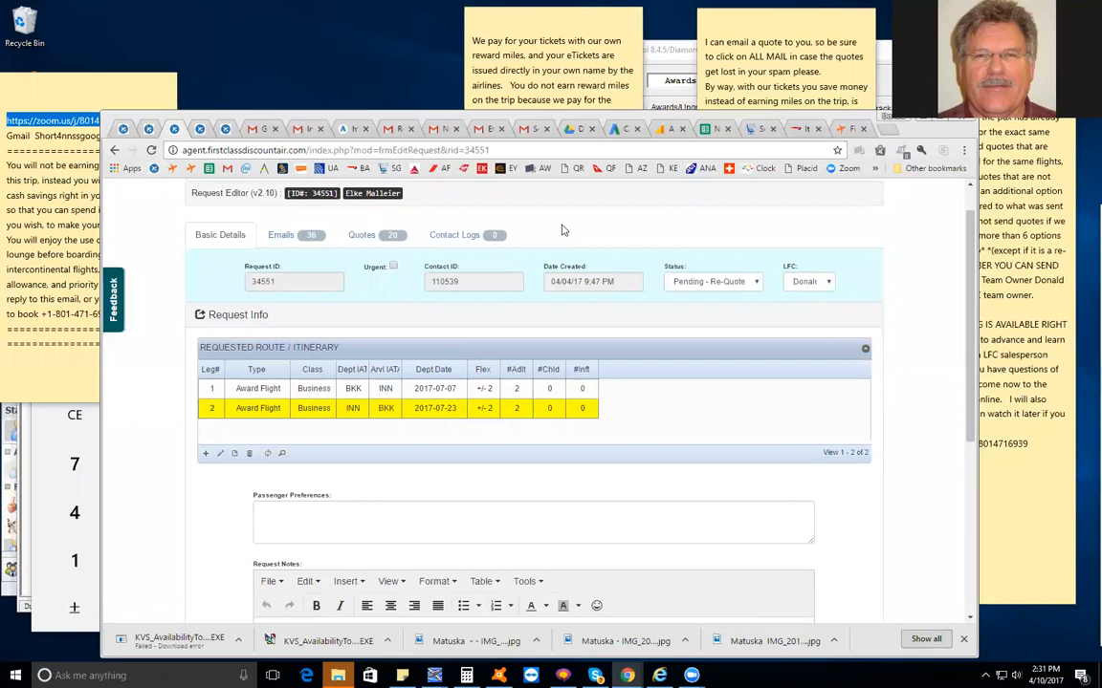
{"action": "key", "text": "F5"}
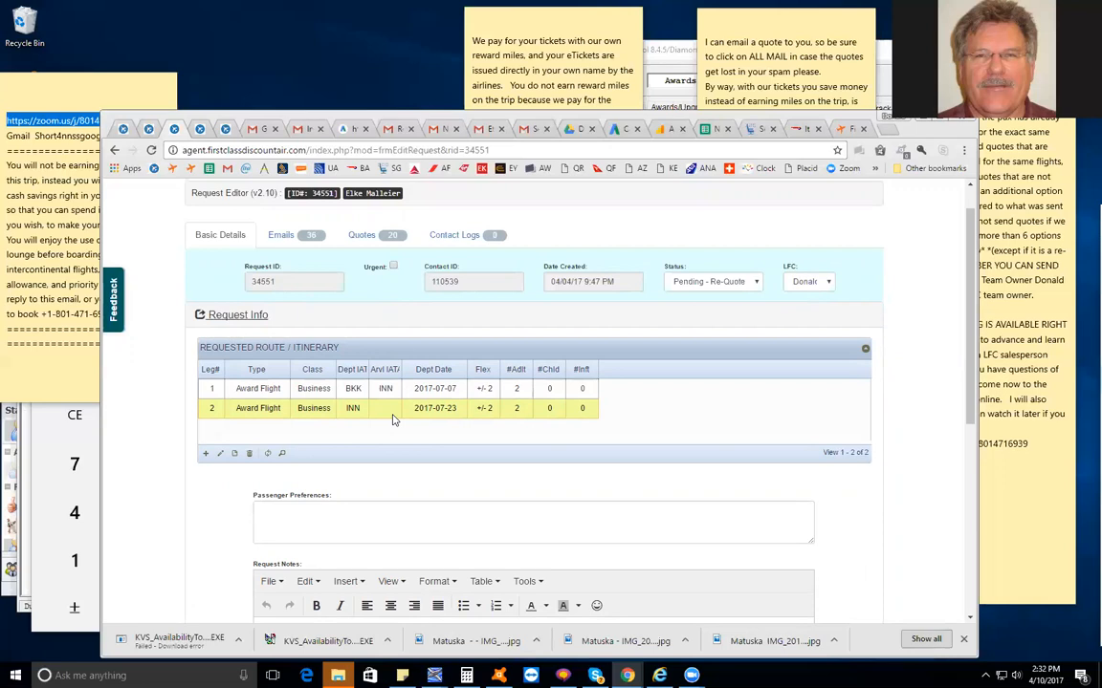
{"action": "double_click", "coordinate": [214, 407]}
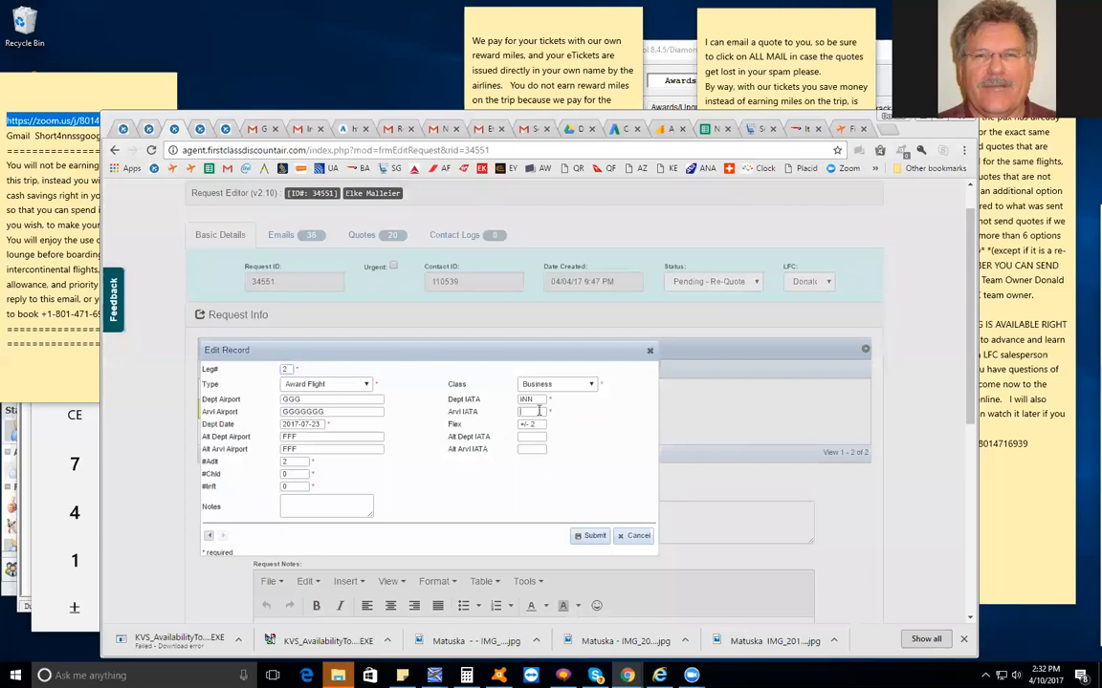
{"action": "type", "text": "b"}
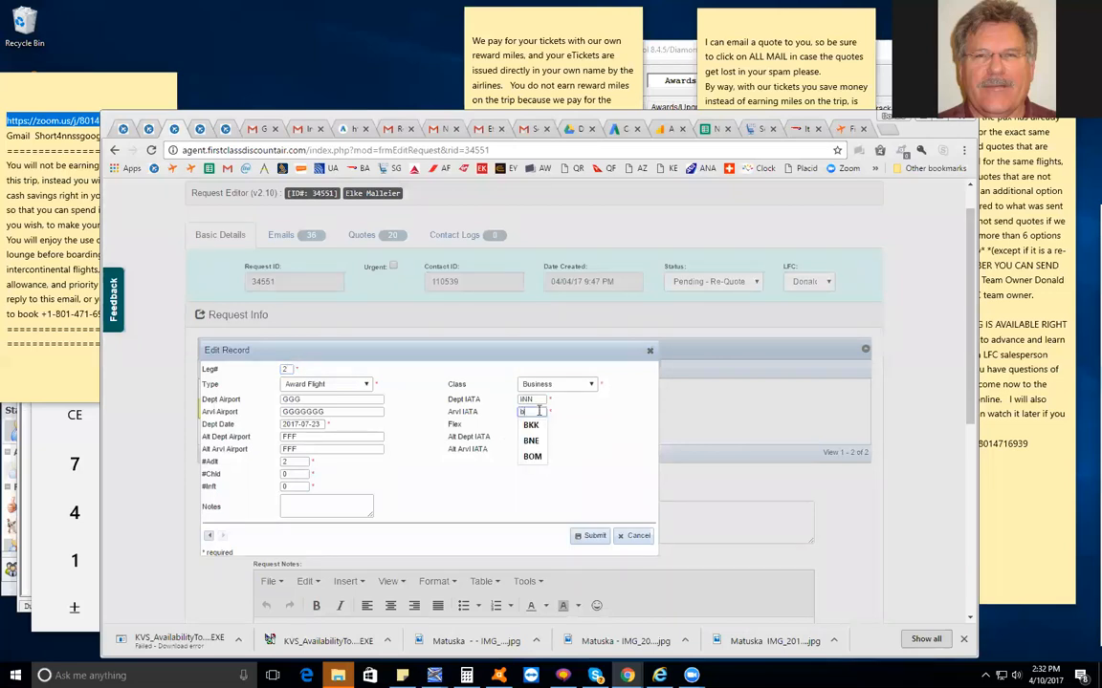
{"action": "key", "text": "BackSpace"}
{"action": "key", "text": "BackSpace"}
{"action": "key", "text": "BackSpace"}
{"action": "key", "text": "BackSpace"}
{"action": "type", "text": "bkk"}
{"action": "left_click", "coordinate": [524, 426]}
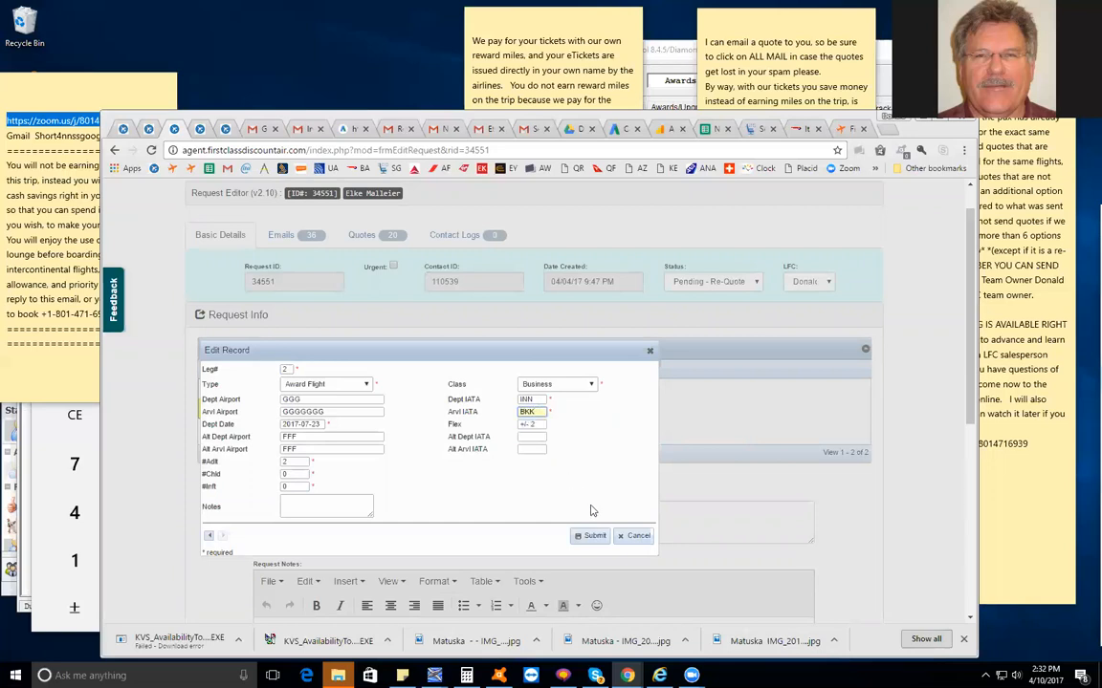
{"action": "left_click", "coordinate": [587, 539]}
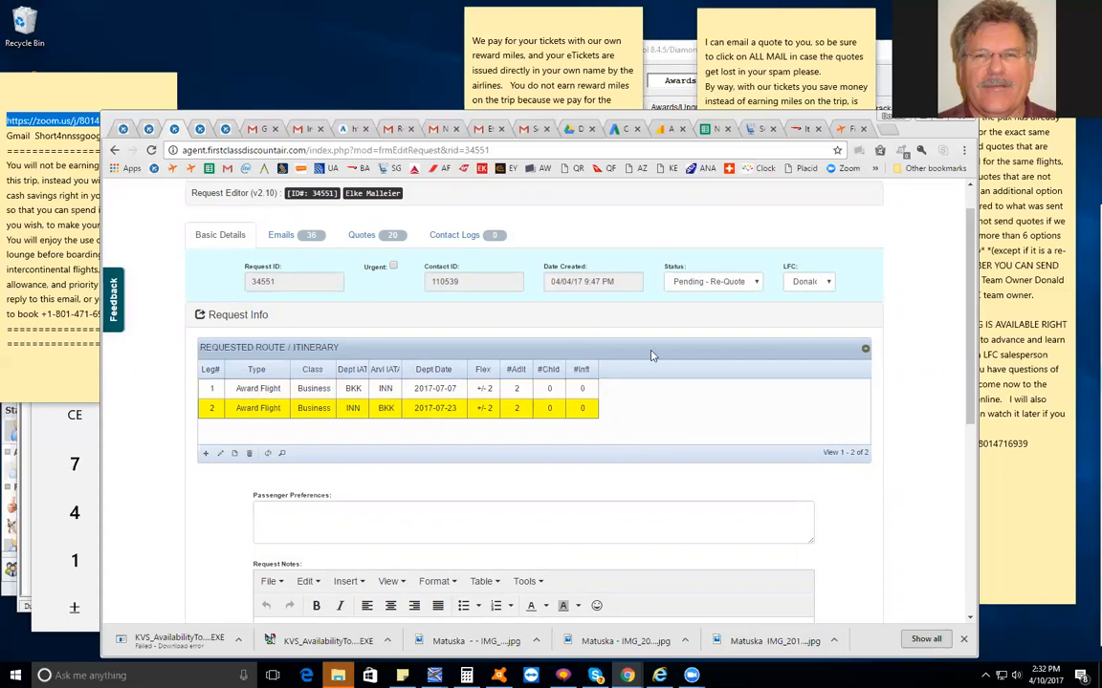
Expand the old request info and examine its trip type, leg dates, airports and notes
{"action": "scroll", "coordinate": [651, 368], "scroll_direction": "down", "scroll_amount": 3}
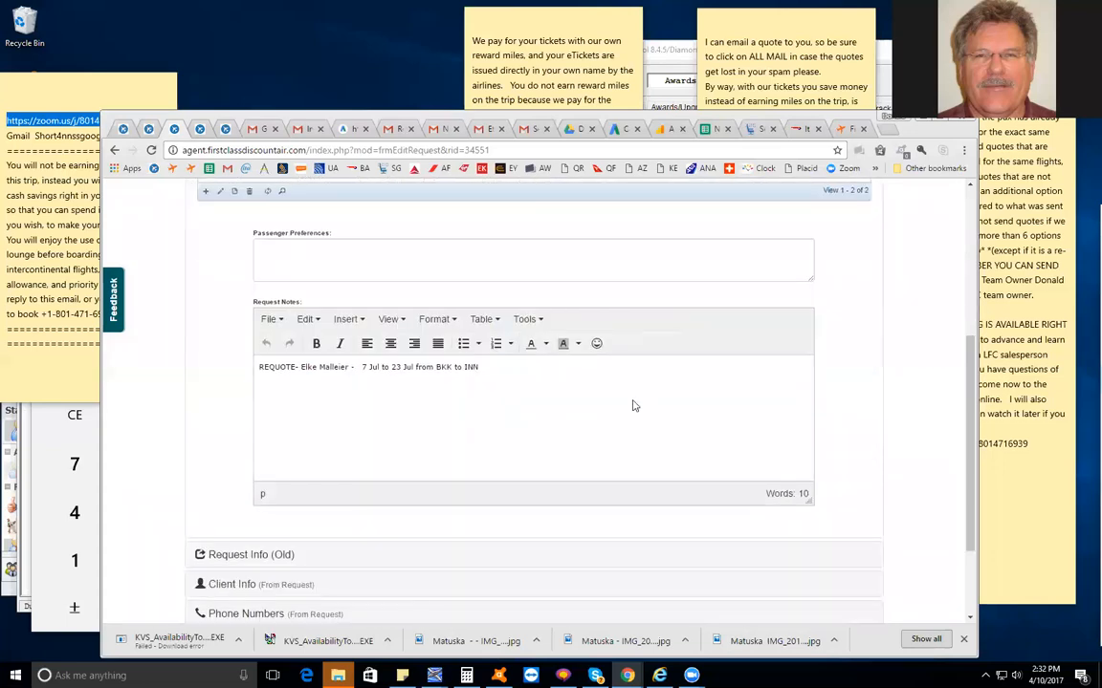
{"action": "scroll", "coordinate": [632, 407], "scroll_direction": "down", "scroll_amount": 3}
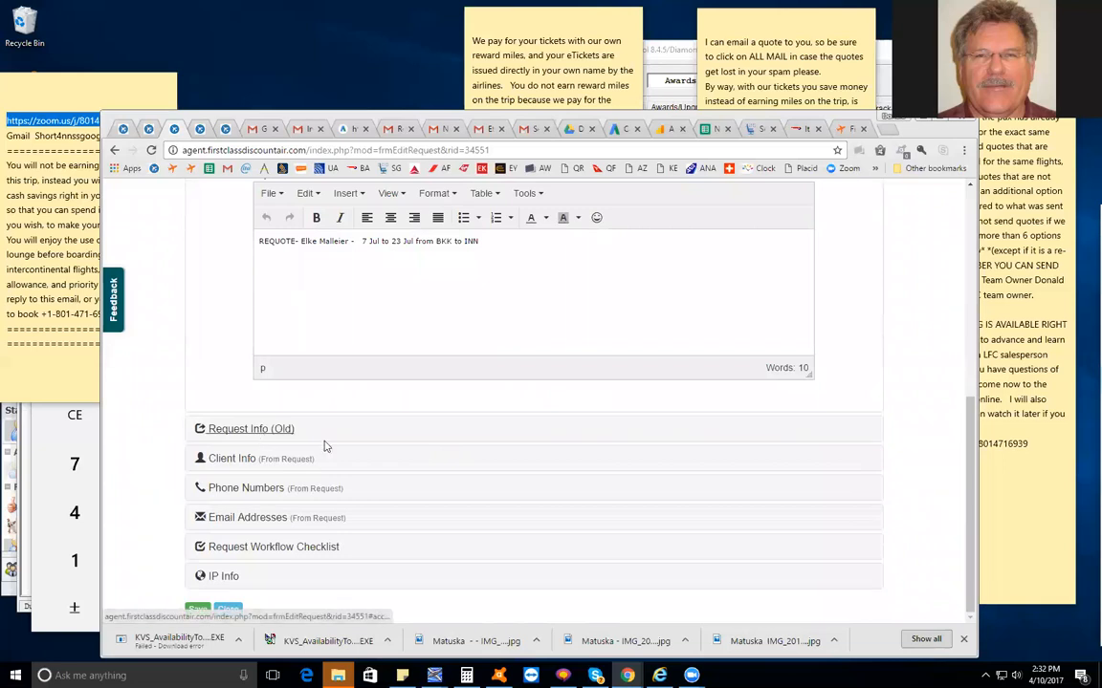
{"action": "left_click", "coordinate": [323, 446]}
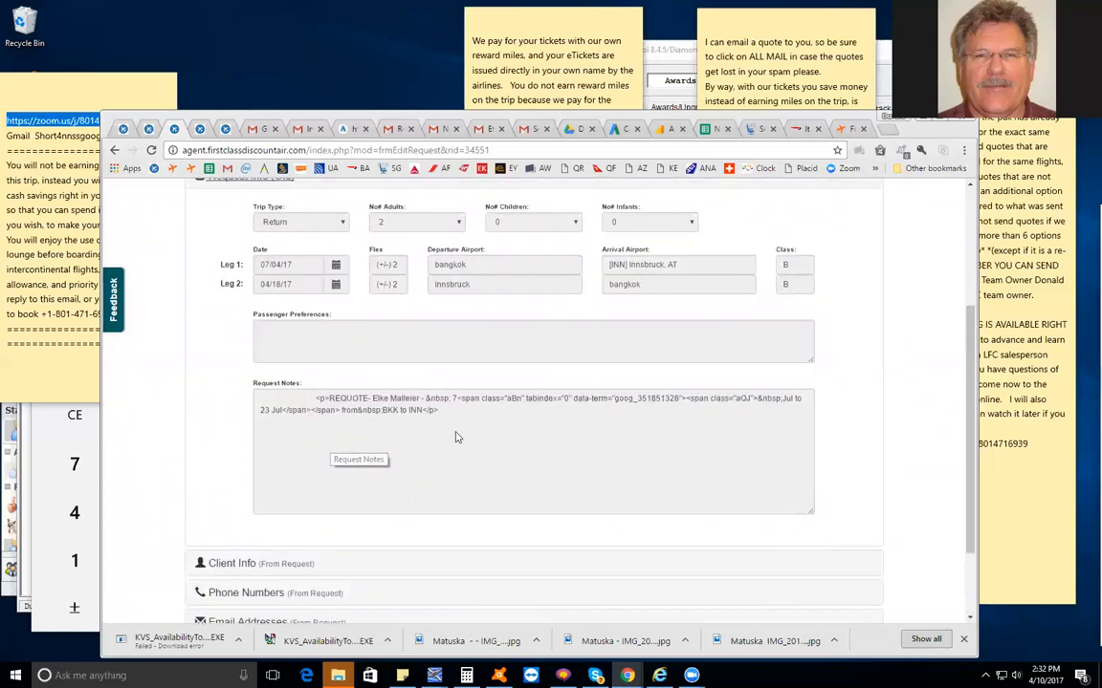
{"action": "scroll", "coordinate": [455, 438], "scroll_direction": "up", "scroll_amount": 1}
{"action": "left_click_drag", "start_coordinate": [247, 270], "coordinate": [593, 449]}
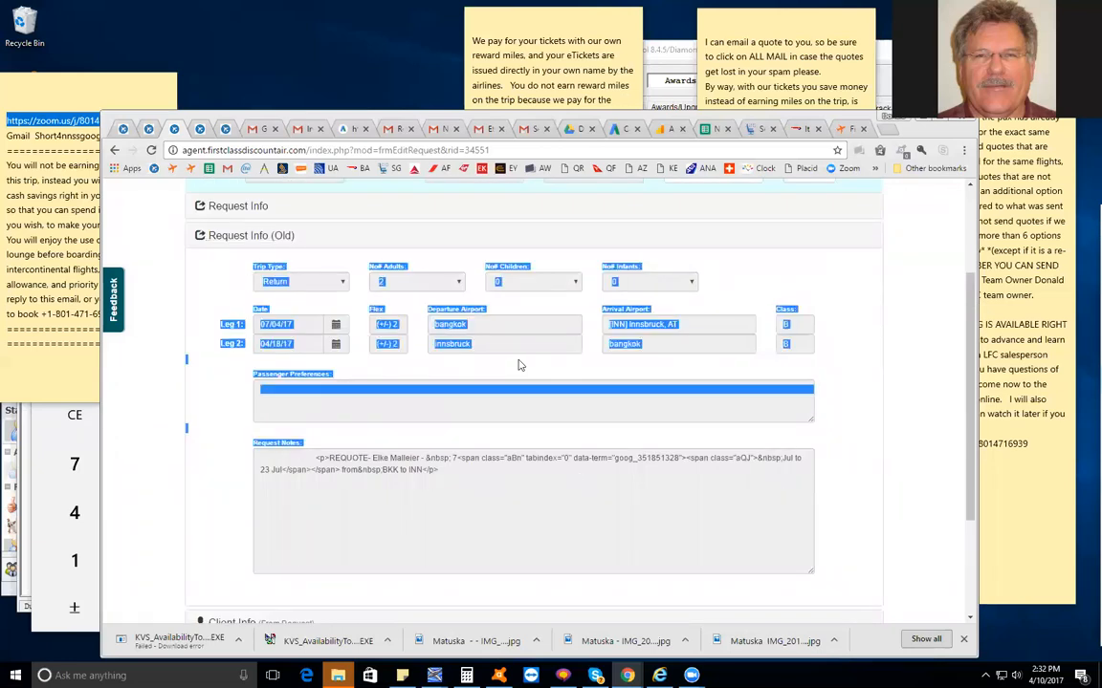
{"action": "left_click", "coordinate": [858, 408]}
{"action": "double_click", "coordinate": [449, 324]}
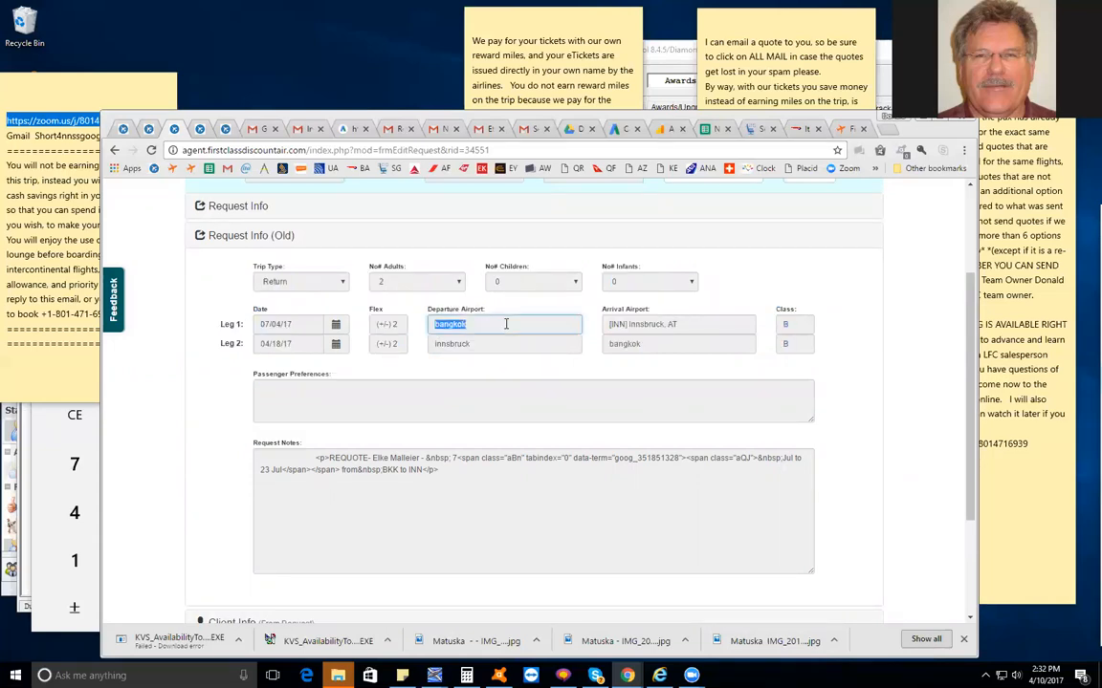
Compare the old request info's departure airports with the current requested route, ending on the current Request Info
{"action": "scroll", "coordinate": [279, 354], "scroll_direction": "up", "scroll_amount": 2}
{"action": "left_click", "coordinate": [256, 355]}
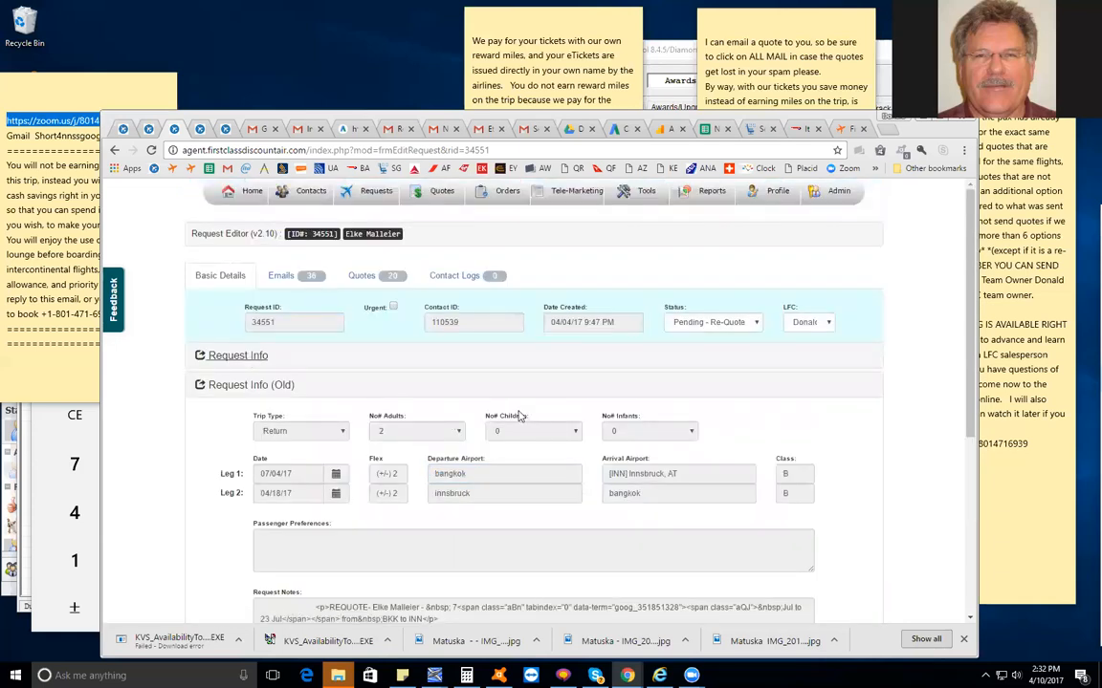
{"action": "left_click", "coordinate": [228, 356]}
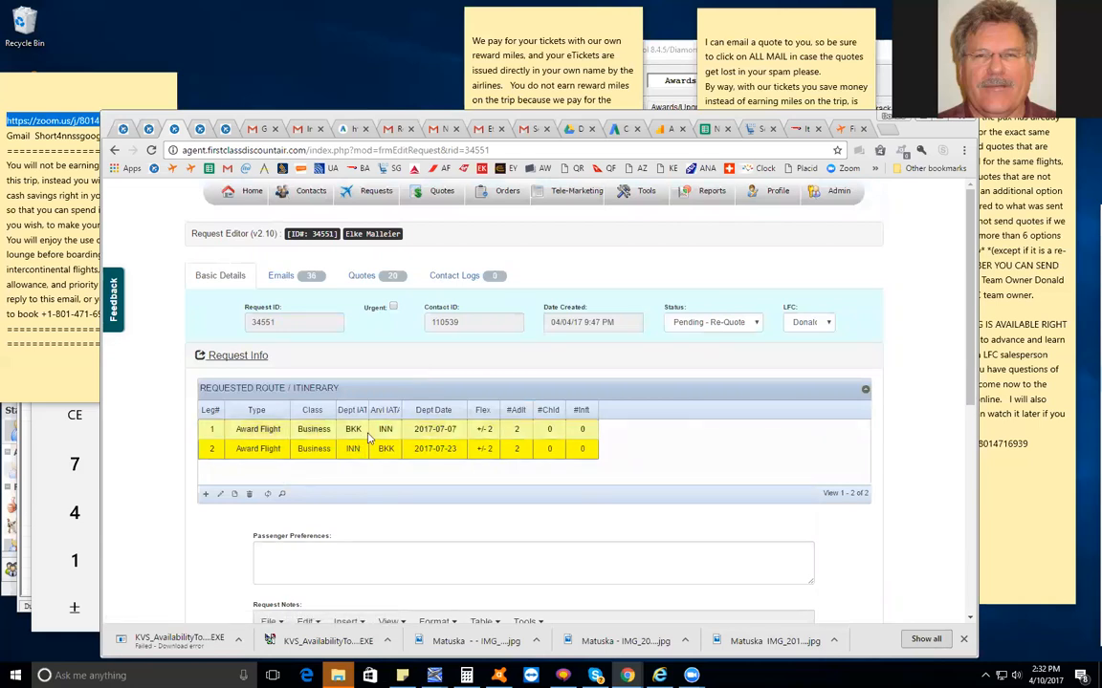
{"action": "scroll", "coordinate": [382, 449], "scroll_direction": "down", "scroll_amount": 5}
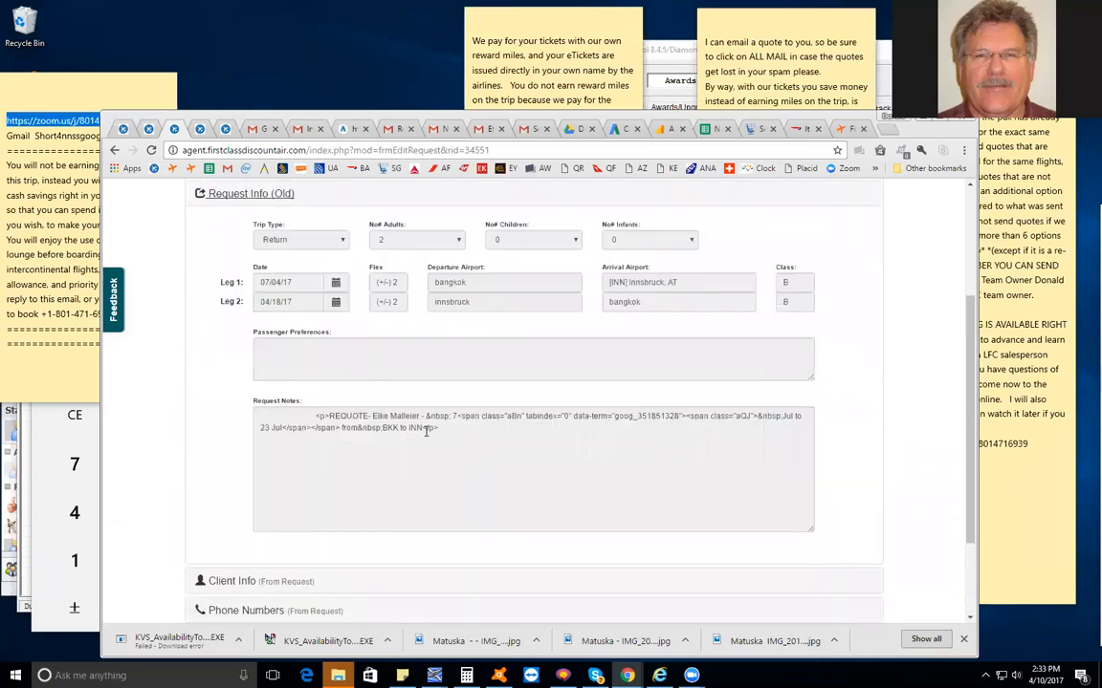
{"action": "left_click_drag", "start_coordinate": [432, 269], "coordinate": [483, 281]}
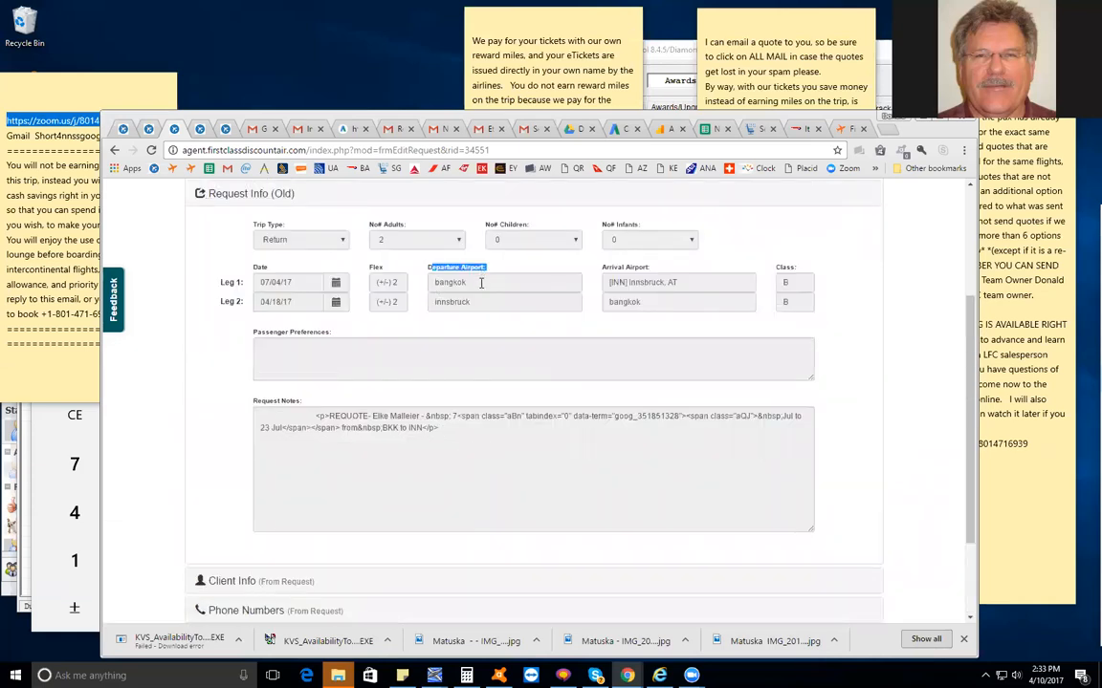
{"action": "scroll", "coordinate": [478, 279], "scroll_direction": "up", "scroll_amount": 2}
{"action": "left_click", "coordinate": [224, 358]}
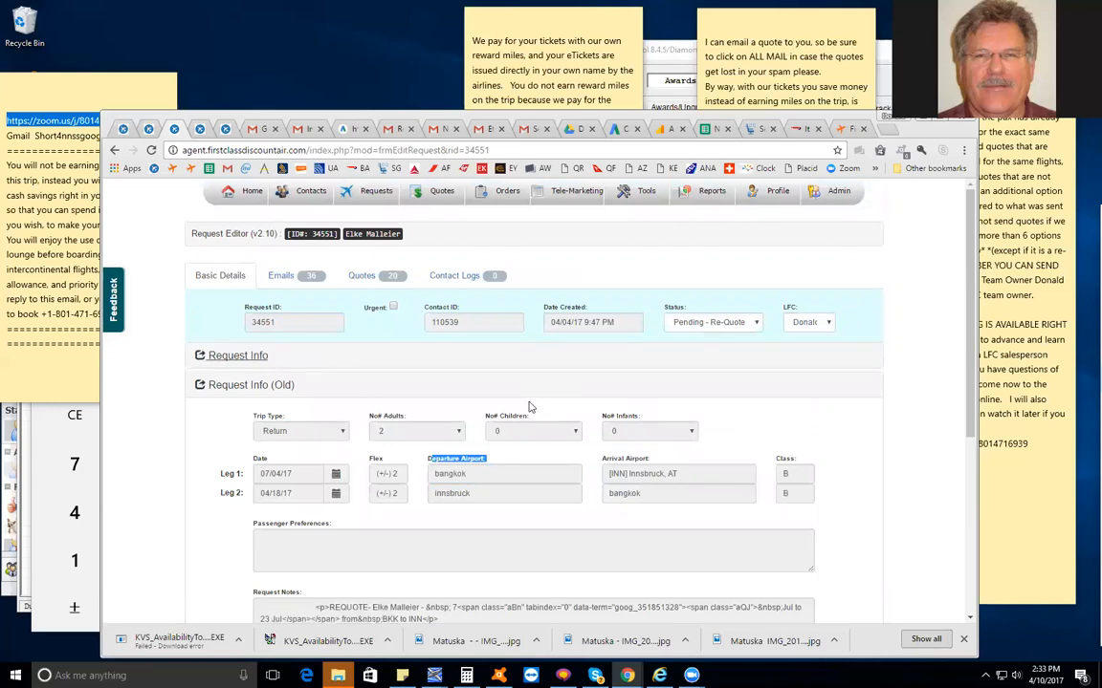
{"action": "left_click", "coordinate": [249, 362]}
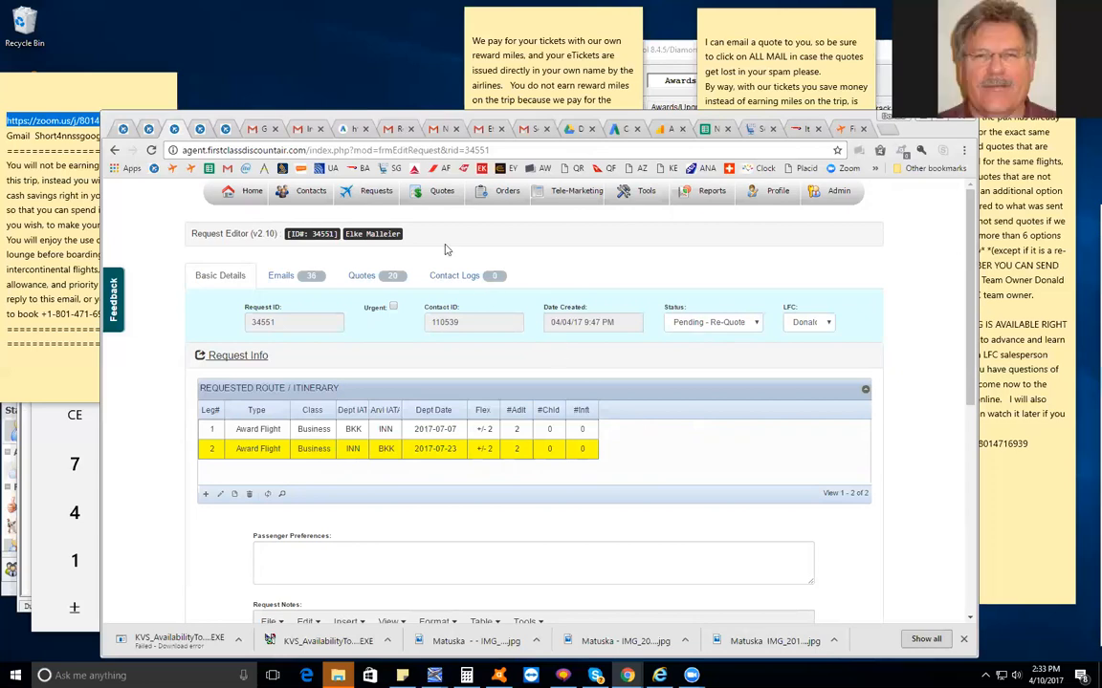
{"action": "mouse_move", "coordinate": [444, 198]}
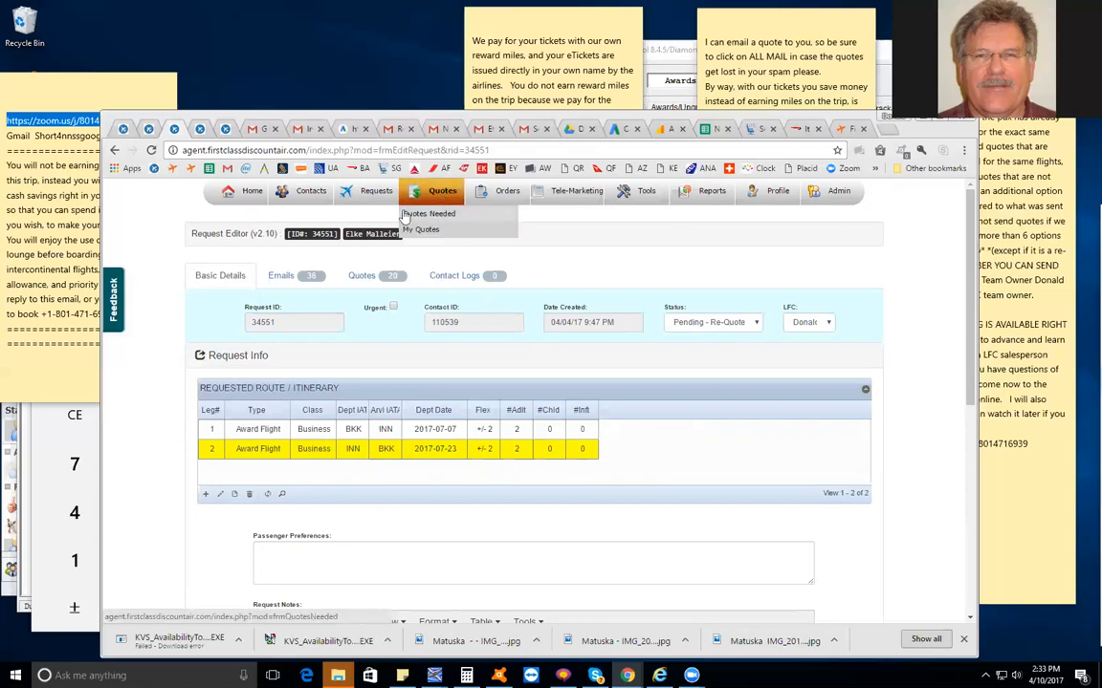
{"action": "mouse_move", "coordinate": [367, 196]}
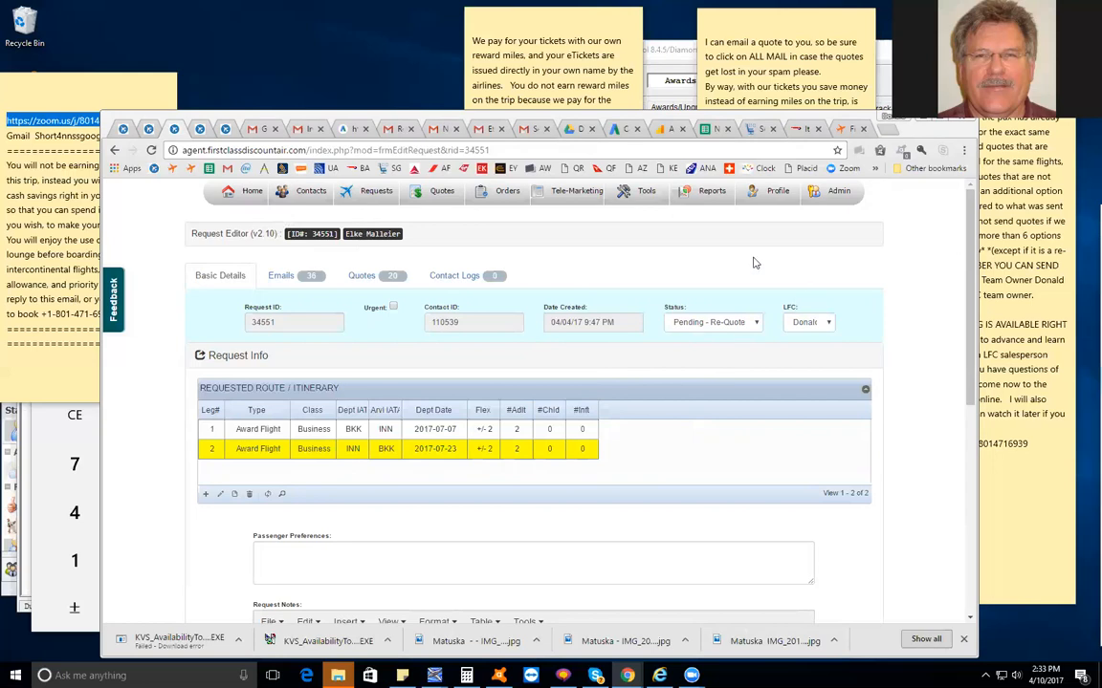
{"action": "left_click", "coordinate": [544, 201]}
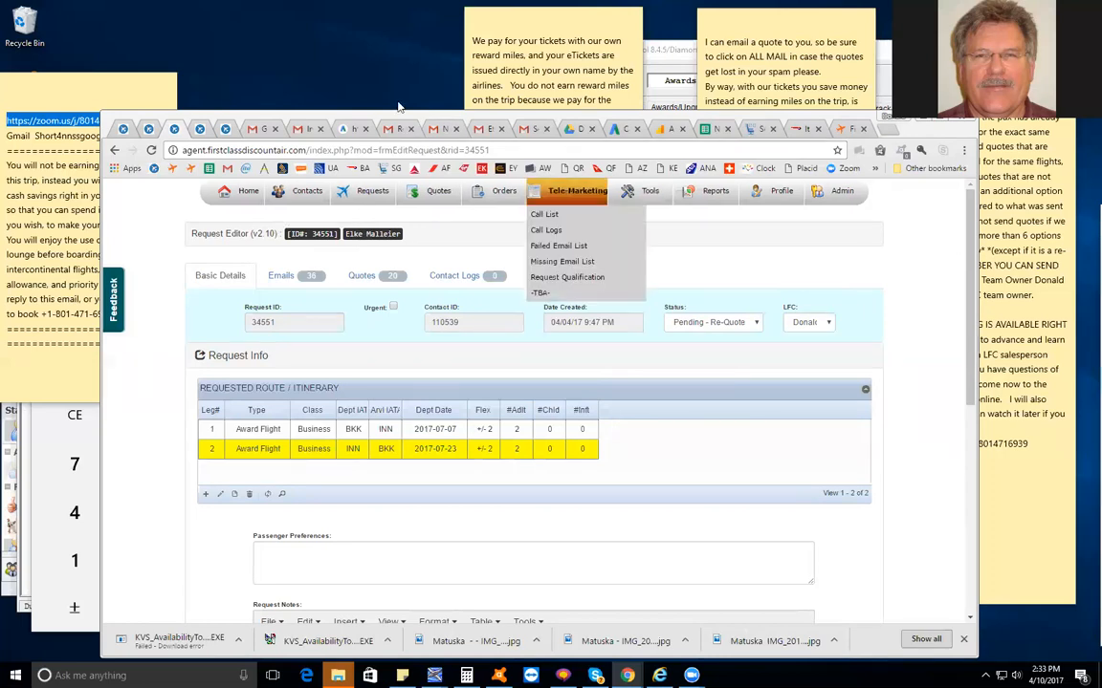
{"action": "left_click", "coordinate": [838, 190]}
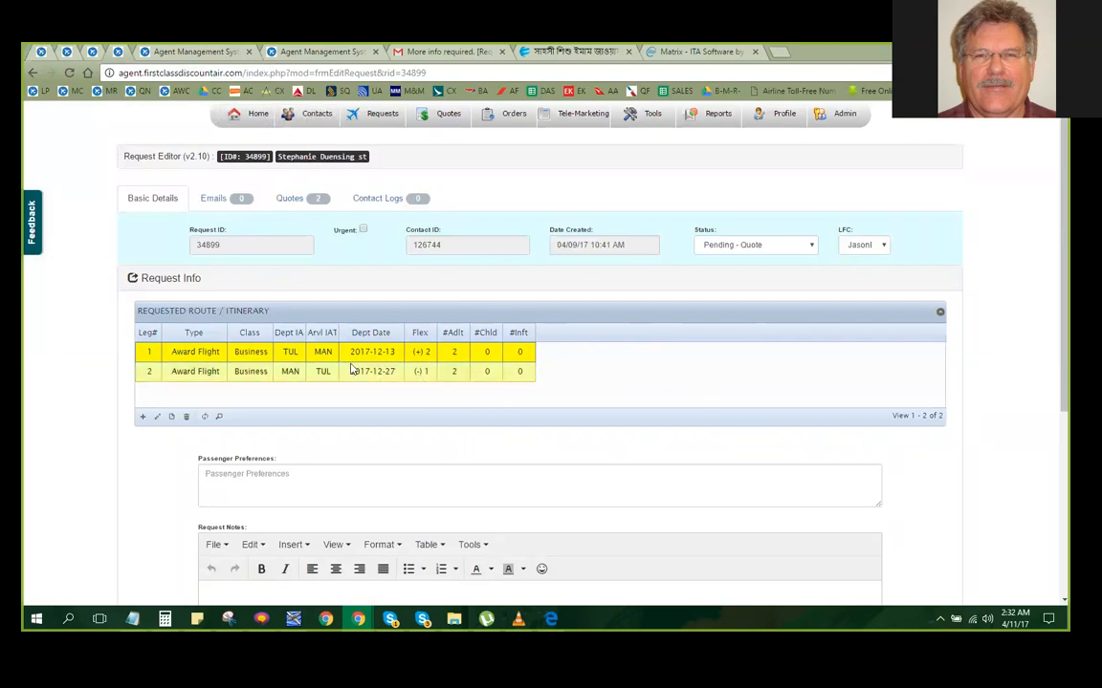
{"action": "left_click", "coordinate": [231, 372]}
{"action": "left_click", "coordinate": [143, 416]}
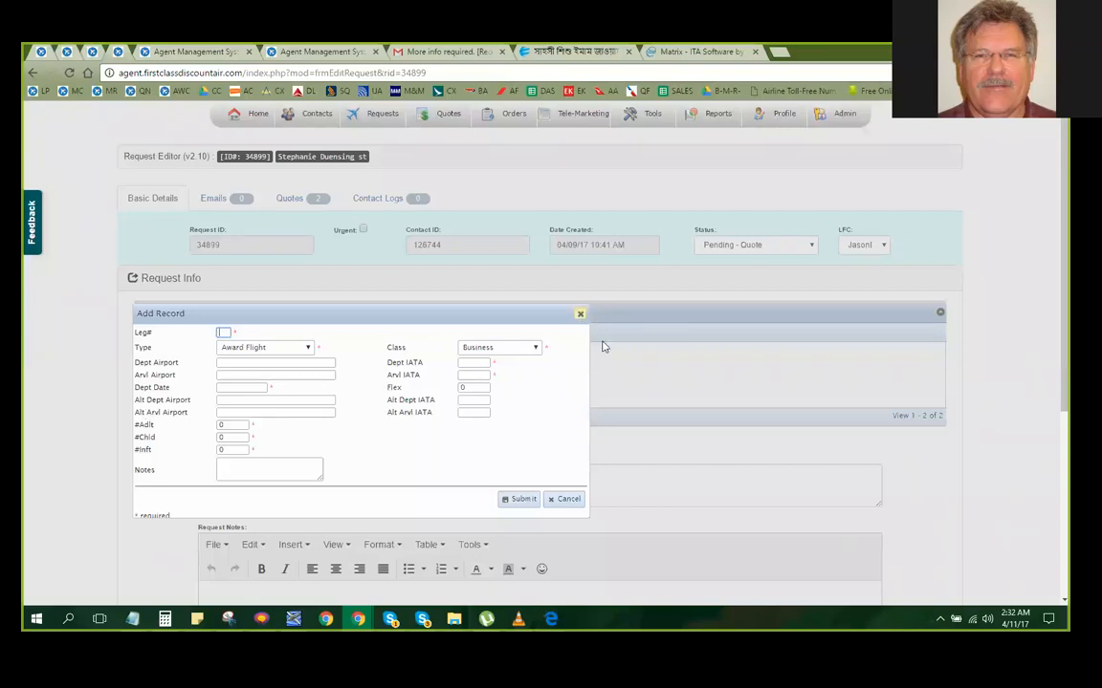
{"action": "left_click", "coordinate": [581, 314]}
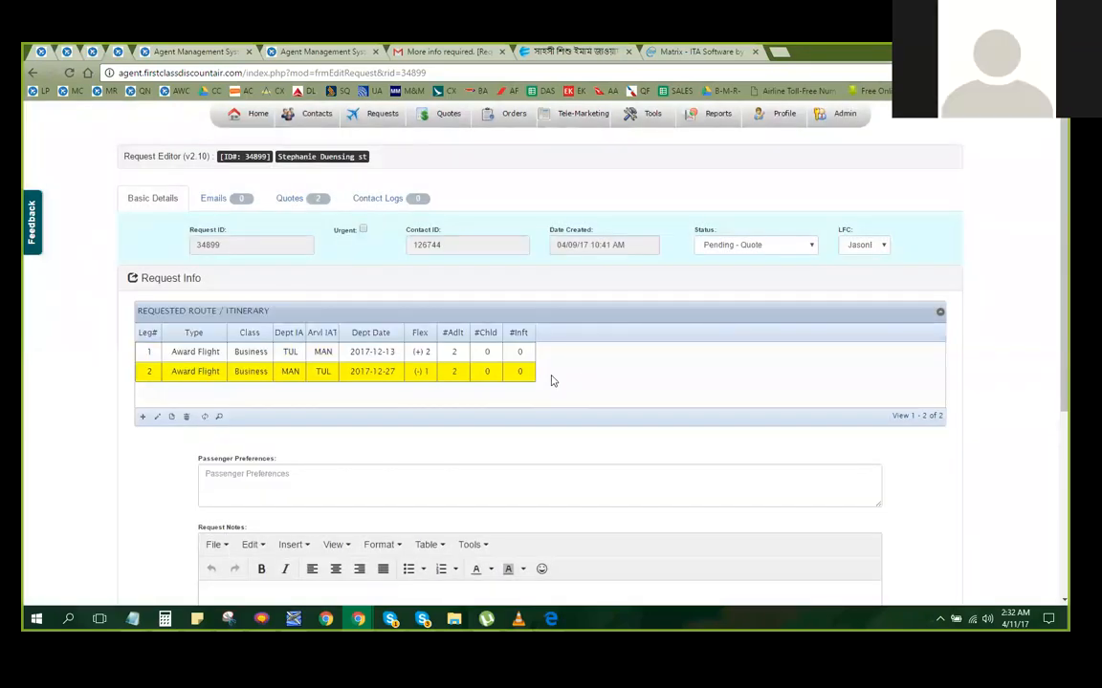
Start a new itinerary record for leg 3 with TUL as the departure IATA code
{"action": "left_click", "coordinate": [143, 417]}
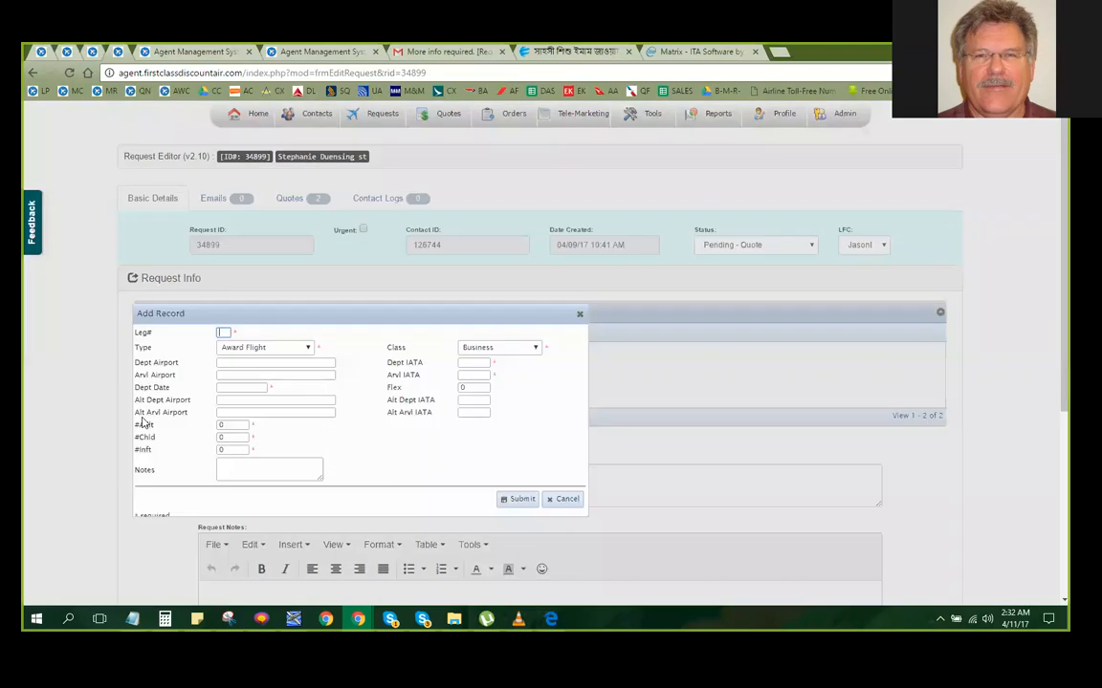
{"action": "left_click", "coordinate": [462, 363]}
{"action": "left_click", "coordinate": [224, 332]}
{"action": "type", "text": "3"}
{"action": "left_click", "coordinate": [481, 363]}
{"action": "type", "text": "to"}
{"action": "key", "text": "BackSpace"}
{"action": "key", "text": "BackSpace"}
{"action": "type", "text": "TUL"}
{"action": "key", "text": "Tab"}
{"action": "key", "text": "Tab"}
{"action": "key", "text": "Tab"}
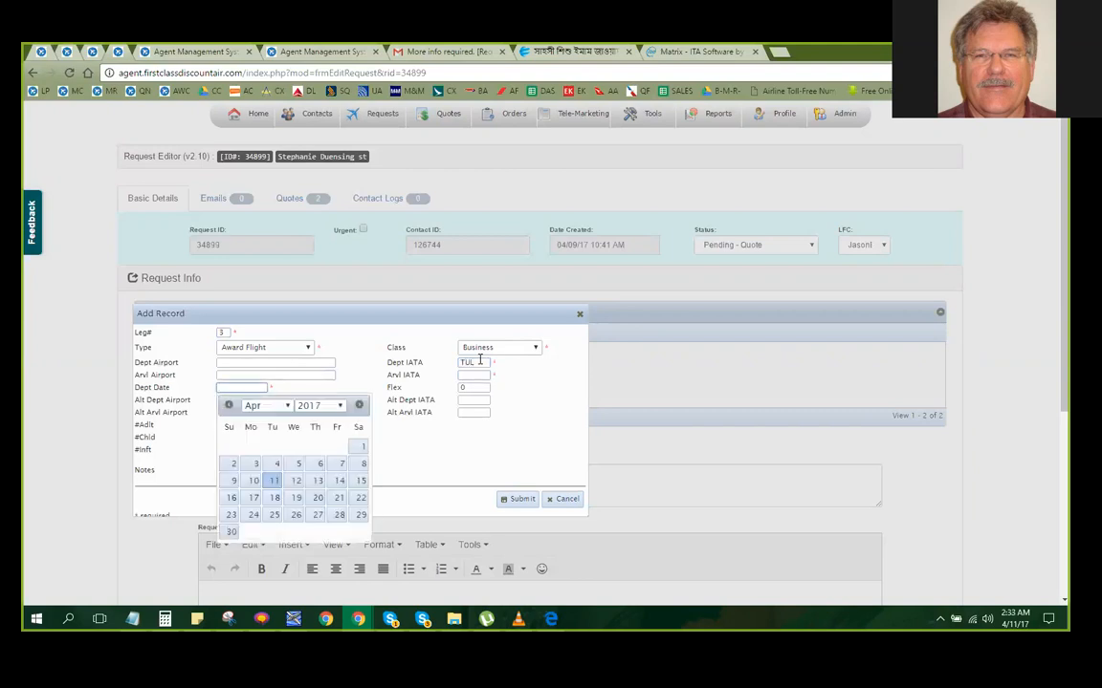
Set leg 3's arrival IATA code to LAX and its departure date to 2017-12-31
{"action": "left_click", "coordinate": [476, 376]}
{"action": "type", "text": "LAX"}
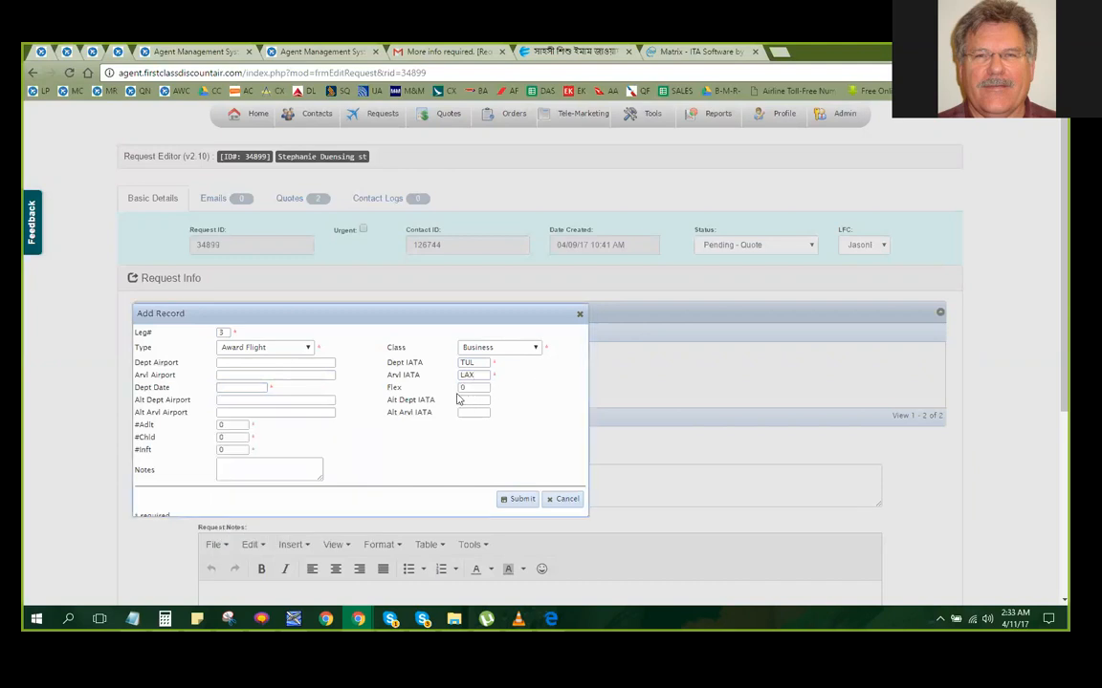
{"action": "left_click", "coordinate": [265, 387]}
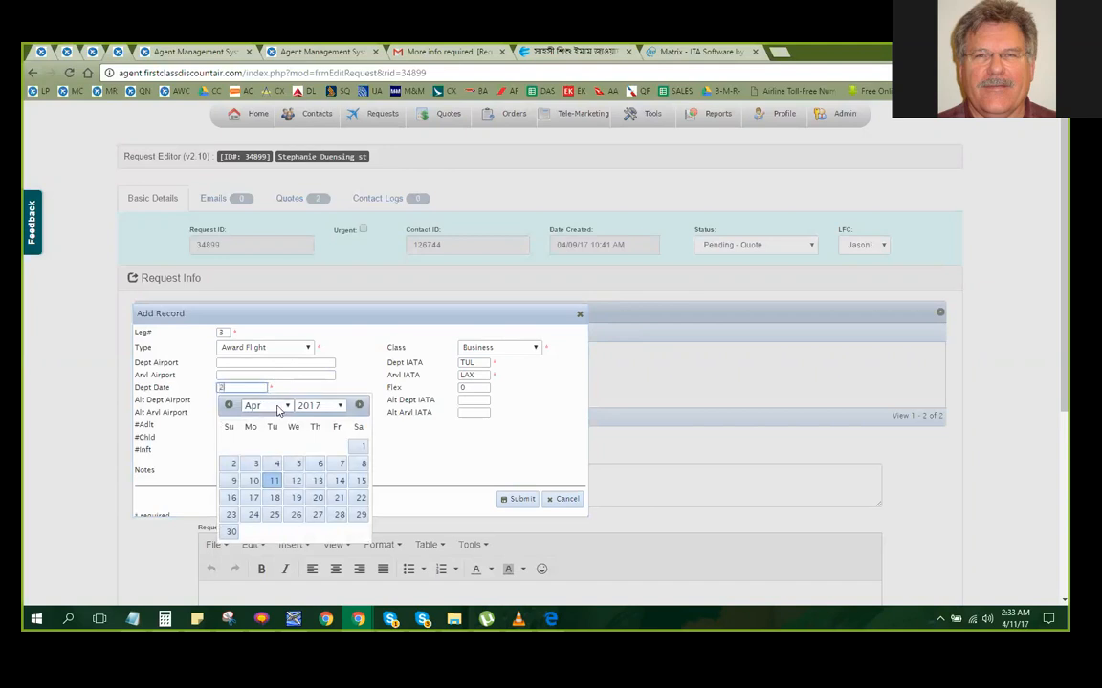
{"action": "type", "text": "2017-"}
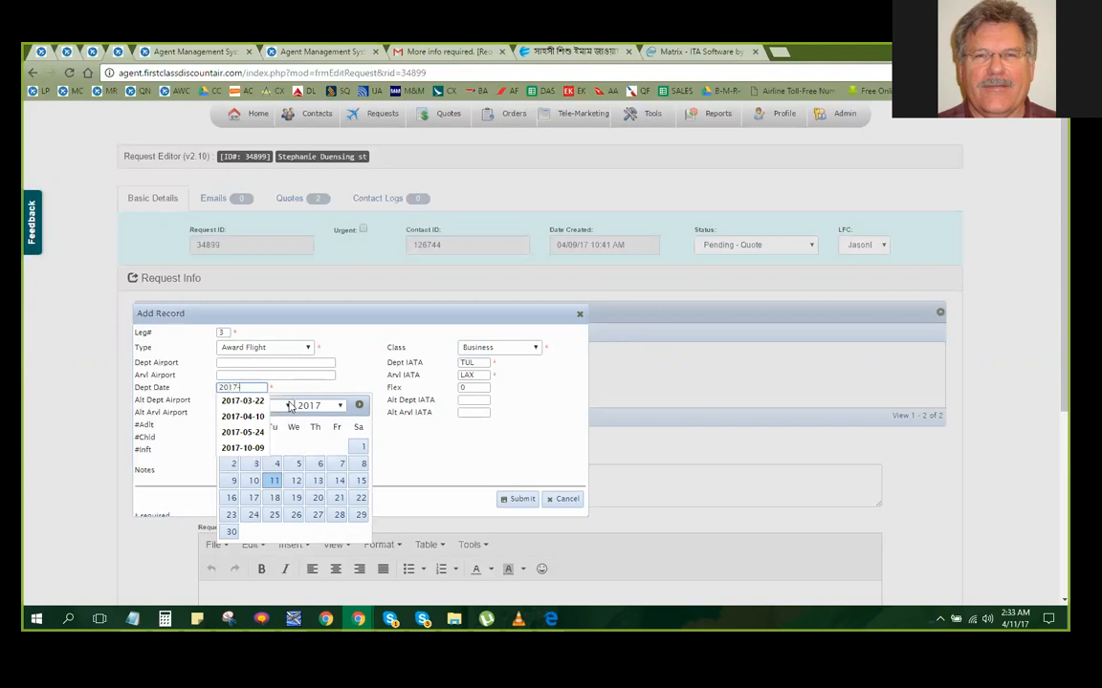
{"action": "type", "text": "12-31"}
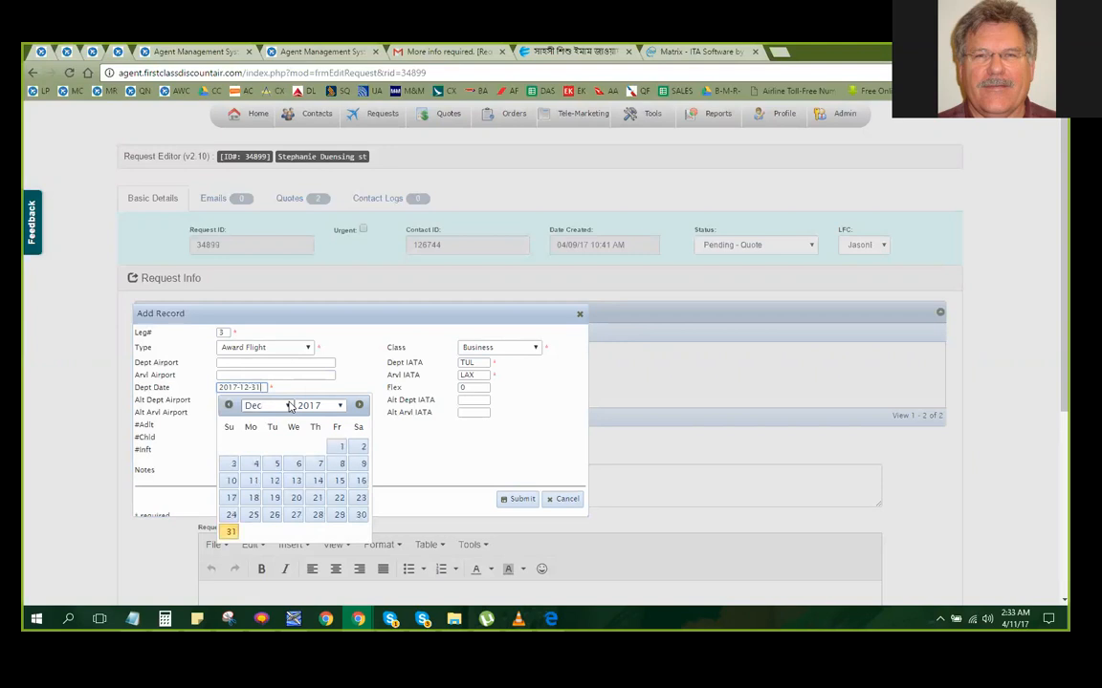
{"action": "left_click", "coordinate": [420, 441]}
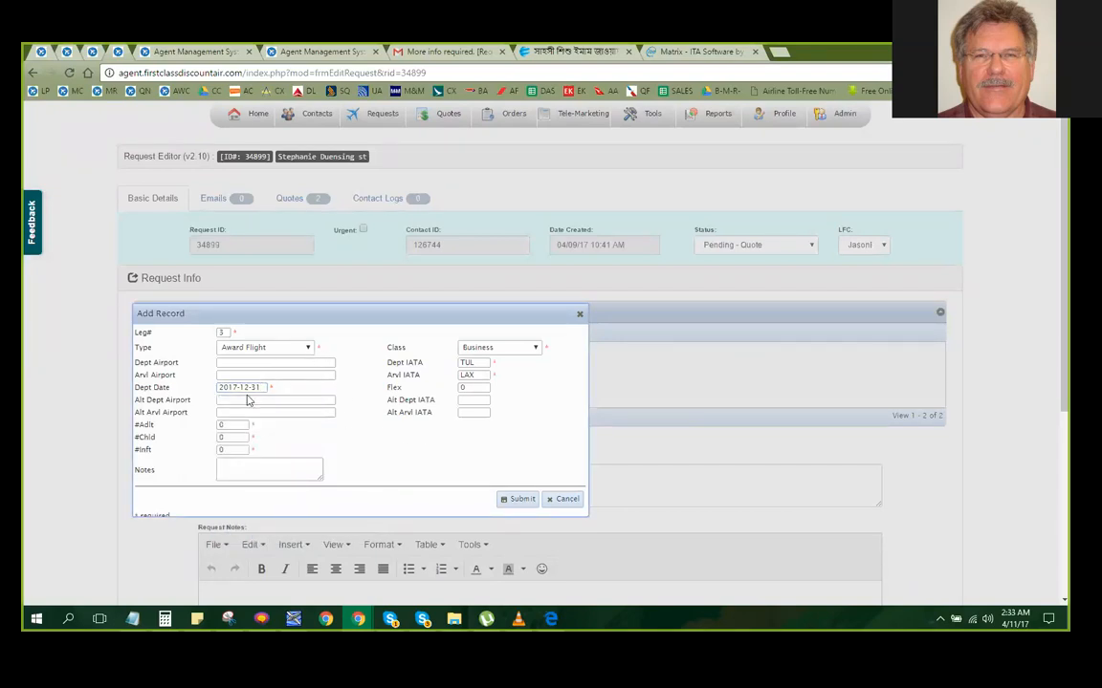
Set leg 3 to 2 adults with a flex of +-2 and submit the record
{"action": "double_click", "coordinate": [228, 424]}
{"action": "type", "text": "2"}
{"action": "double_click", "coordinate": [479, 390]}
{"action": "type", "text": "+-"}
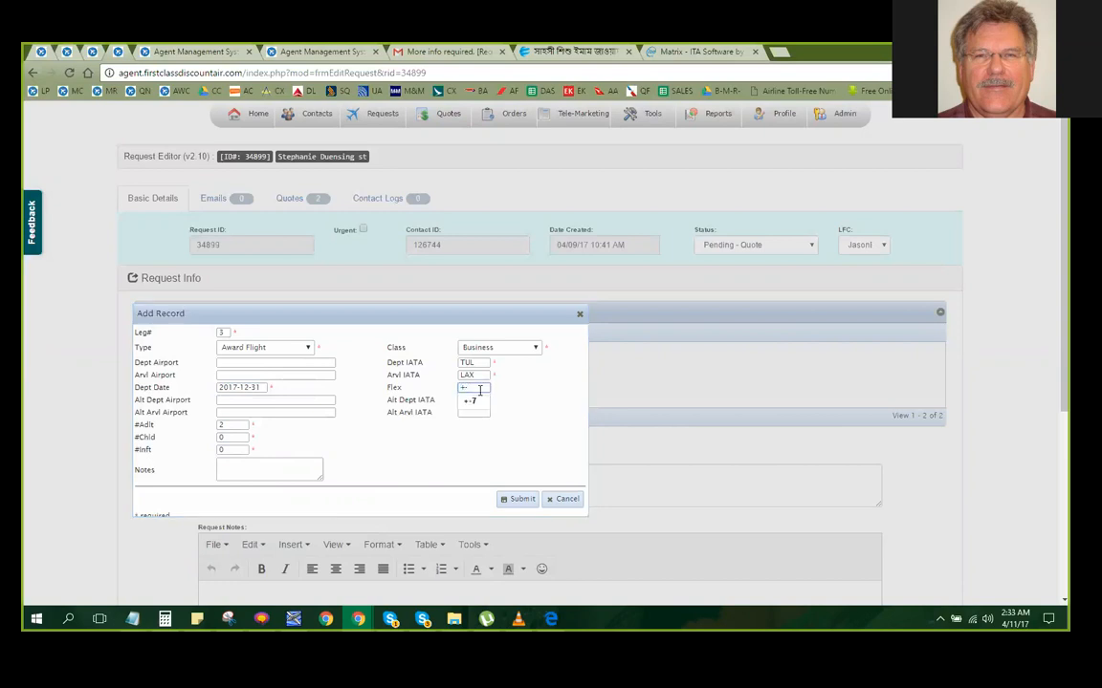
{"action": "type", "text": "2"}
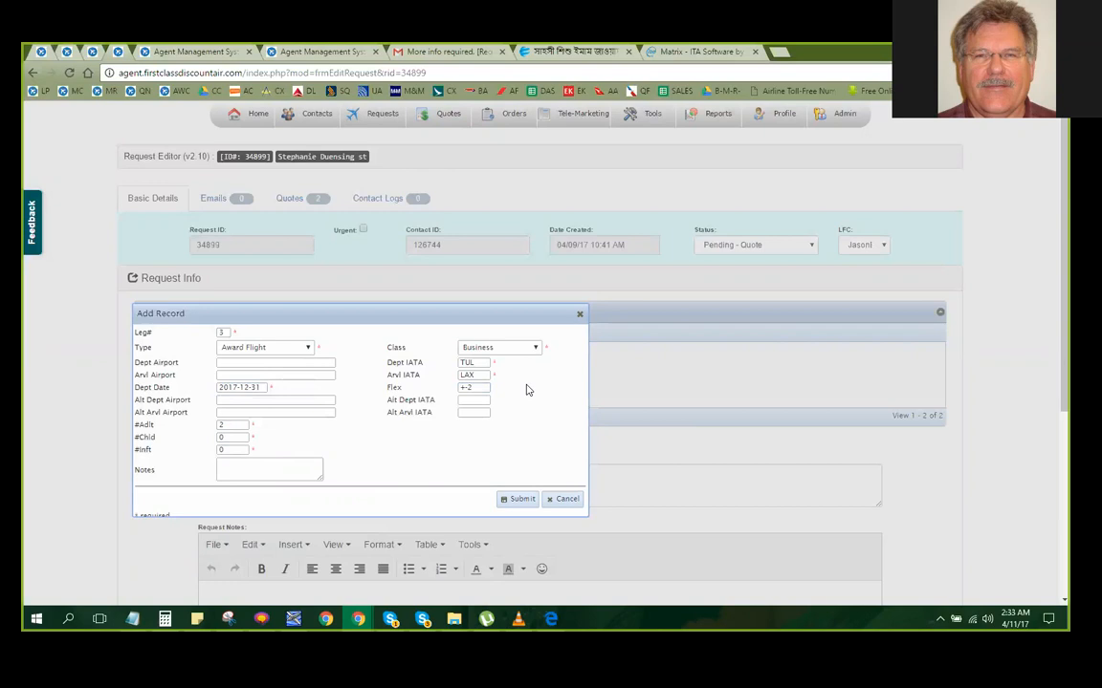
{"action": "scroll", "coordinate": [526, 388], "scroll_direction": "down", "scroll_amount": 2}
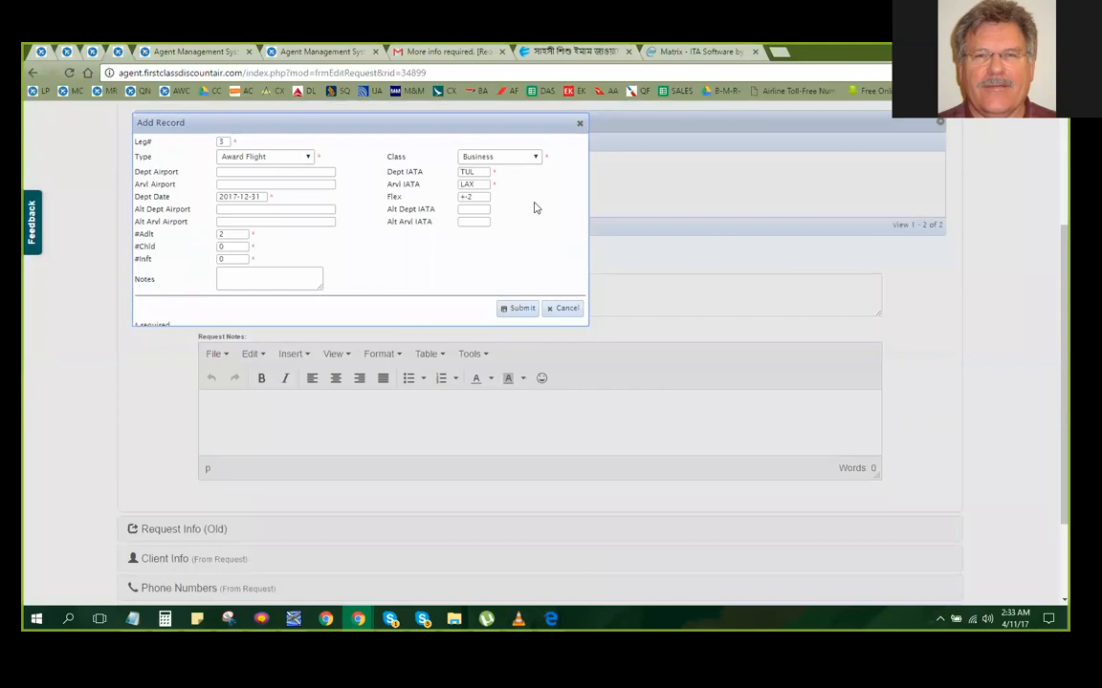
{"action": "scroll", "coordinate": [548, 283], "scroll_direction": "up", "scroll_amount": 1}
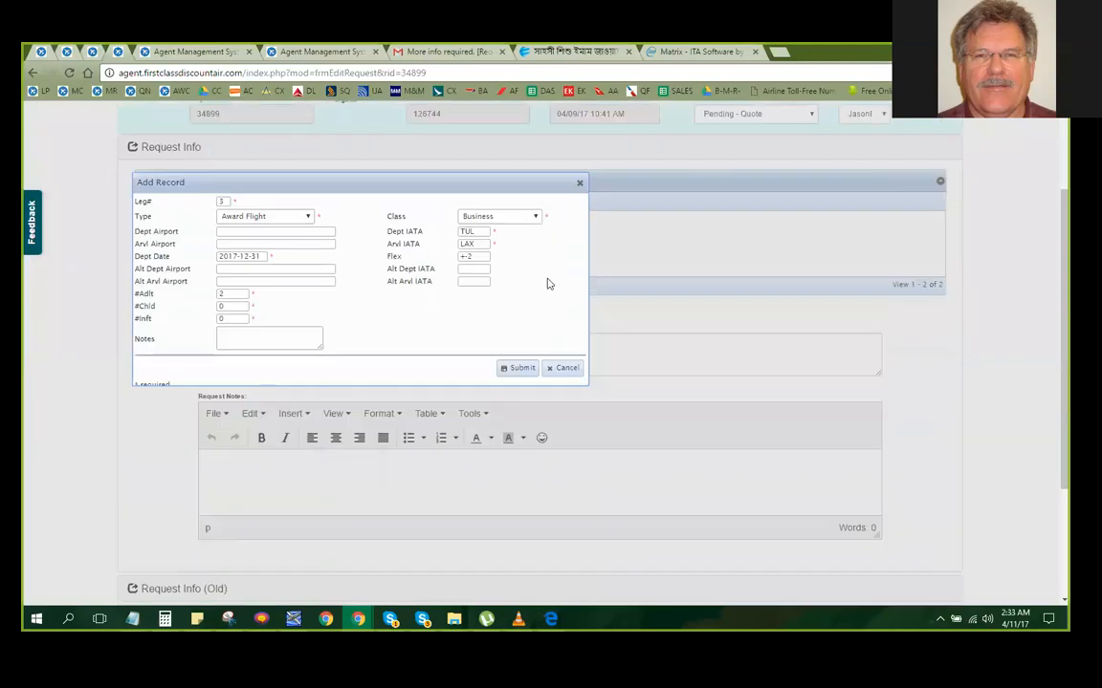
{"action": "left_click", "coordinate": [516, 371]}
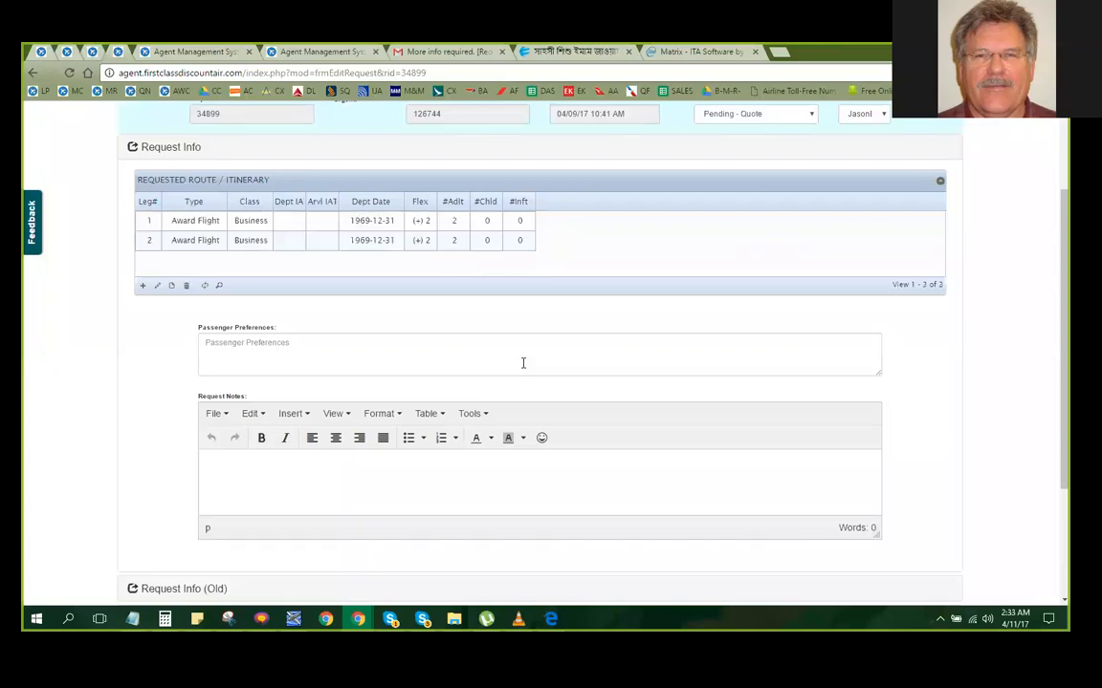
Review the requested route, start another itinerary record and set its leg number to 03
{"action": "scroll", "coordinate": [639, 268], "scroll_direction": "up", "scroll_amount": 1}
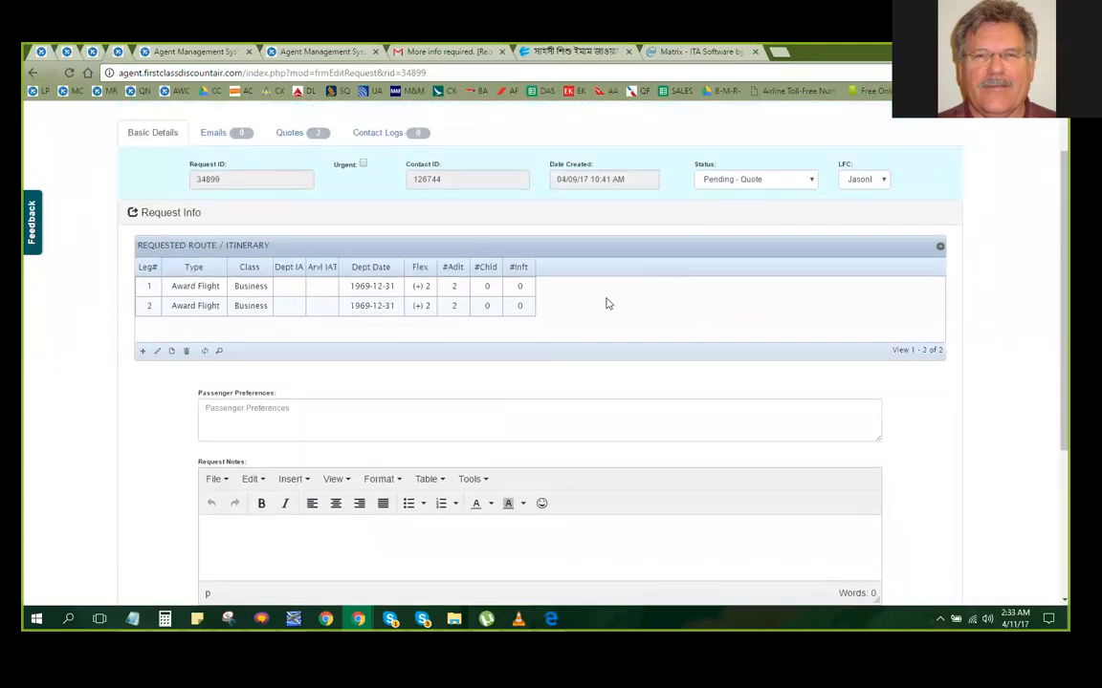
{"action": "scroll", "coordinate": [588, 287], "scroll_direction": "down", "scroll_amount": 1}
{"action": "scroll", "coordinate": [620, 234], "scroll_direction": "up", "scroll_amount": 1}
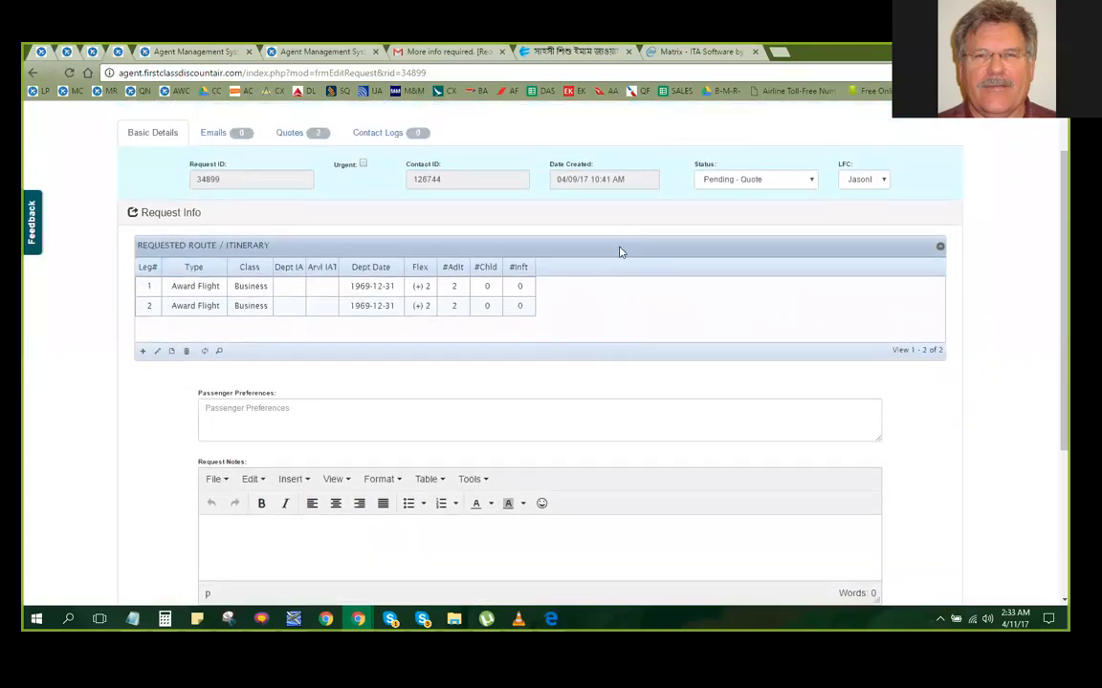
{"action": "left_click", "coordinate": [142, 351]}
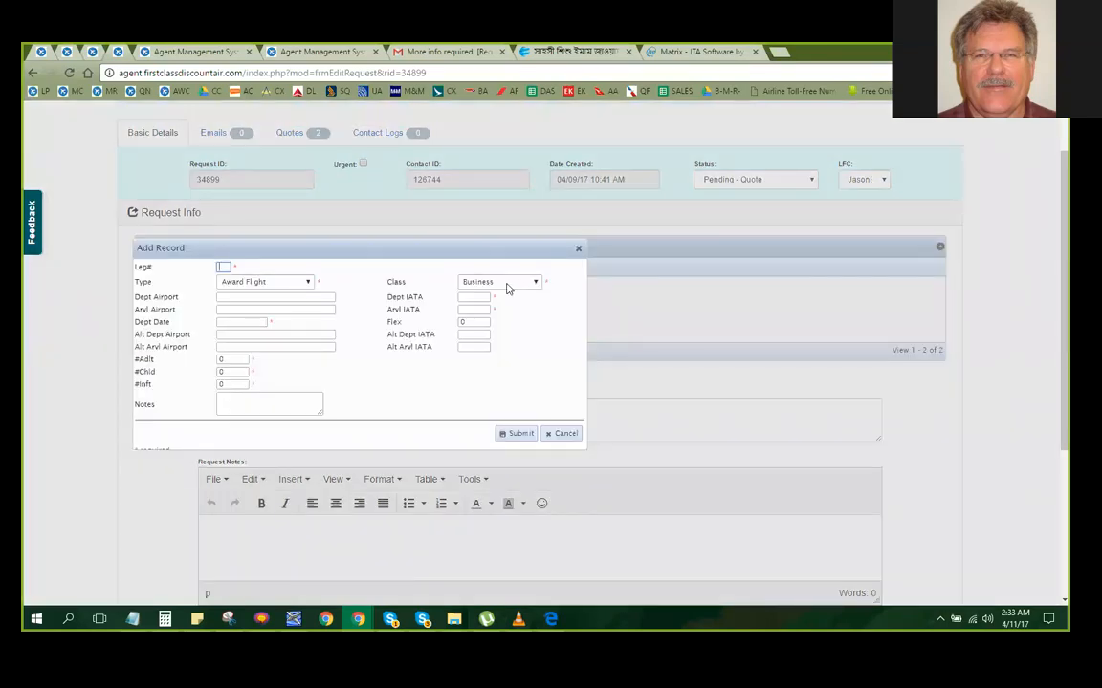
{"action": "left_click", "coordinate": [252, 284]}
{"action": "left_click", "coordinate": [247, 298]}
{"action": "left_click", "coordinate": [226, 267]}
{"action": "type", "text": "03"}
Set leg 03's departure IATA code to TUL and its arrival IATA code to LAX
{"action": "left_click", "coordinate": [483, 299]}
{"action": "left_click", "coordinate": [485, 298]}
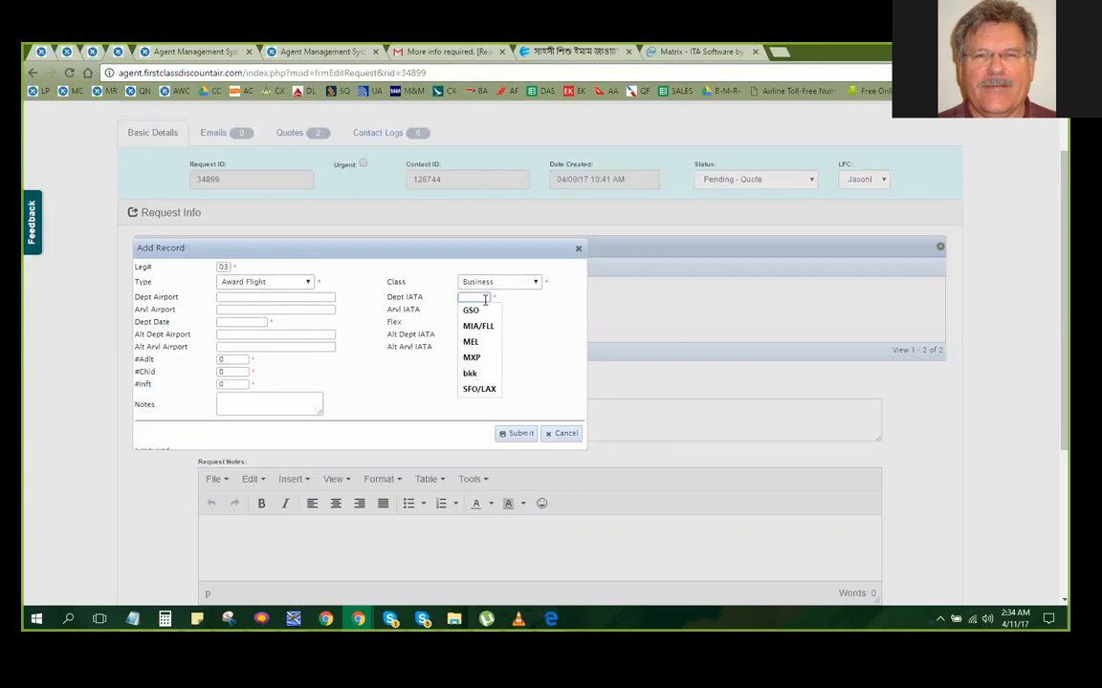
{"action": "type", "text": "TUL"}
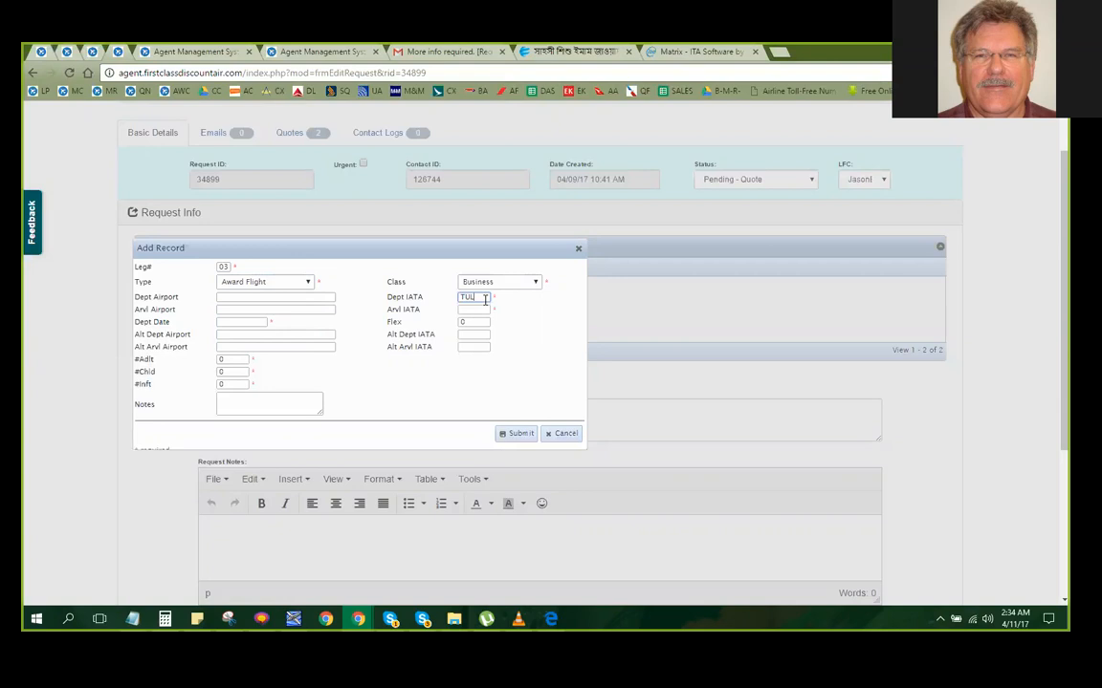
{"action": "left_click", "coordinate": [476, 312]}
{"action": "type", "text": "LAX"}
{"action": "left_click", "coordinate": [536, 314]}
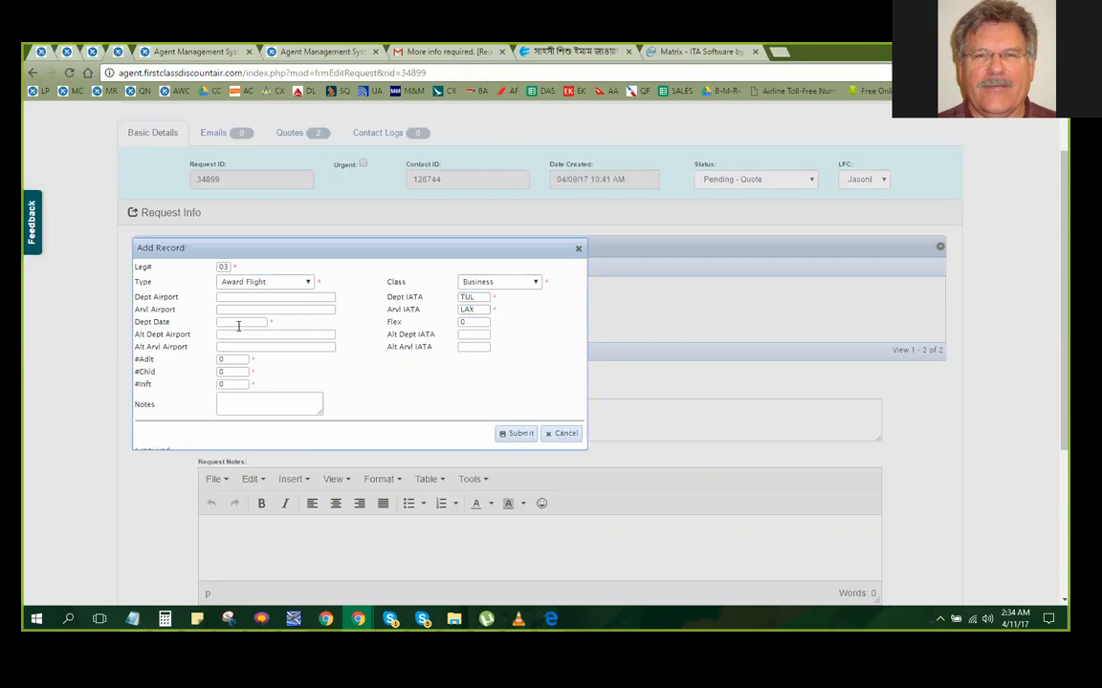
Set leg 03's departure date to 2018-01-01 with 2 adults and submit the record
{"action": "left_click", "coordinate": [238, 323]}
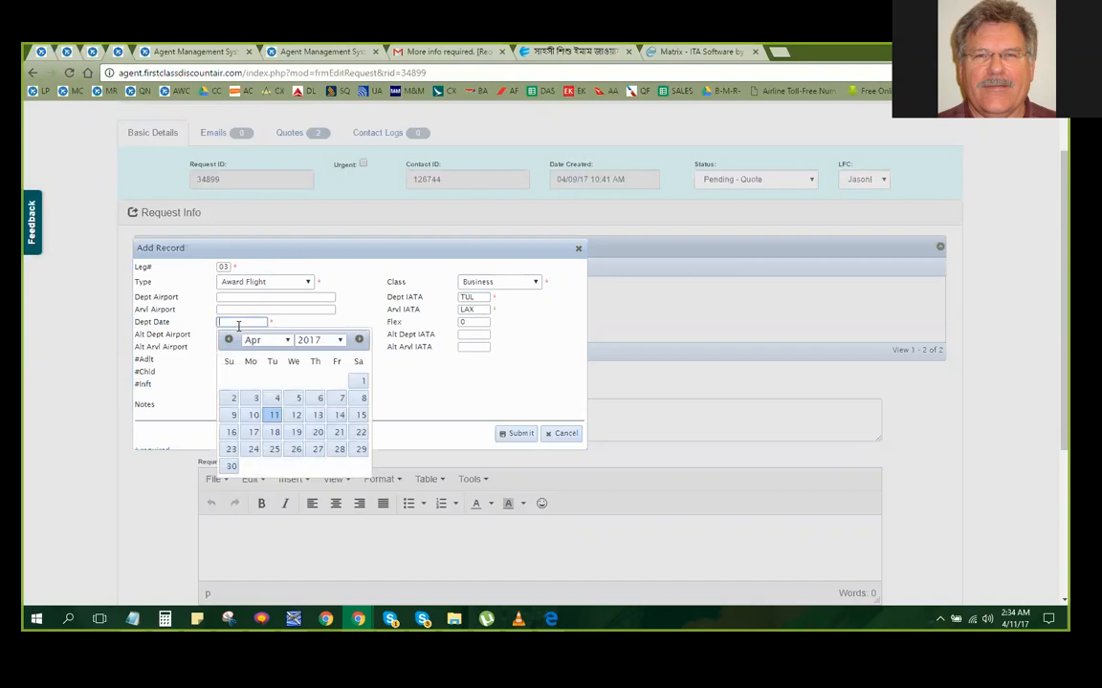
{"action": "type", "text": "201"}
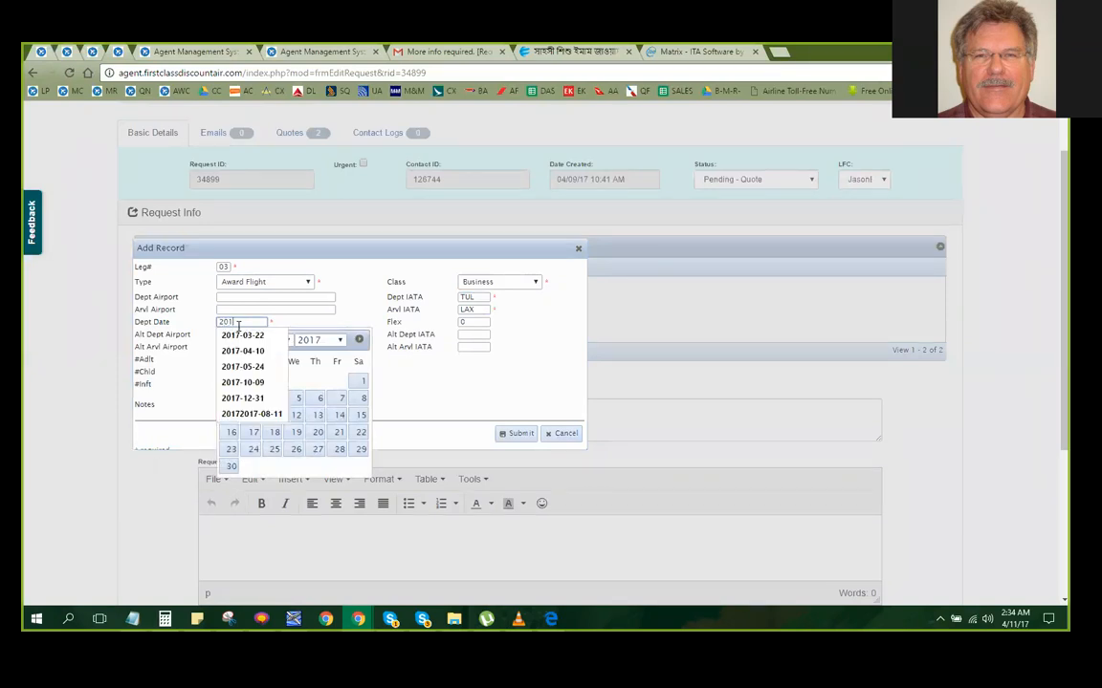
{"action": "type", "text": "8-01-01"}
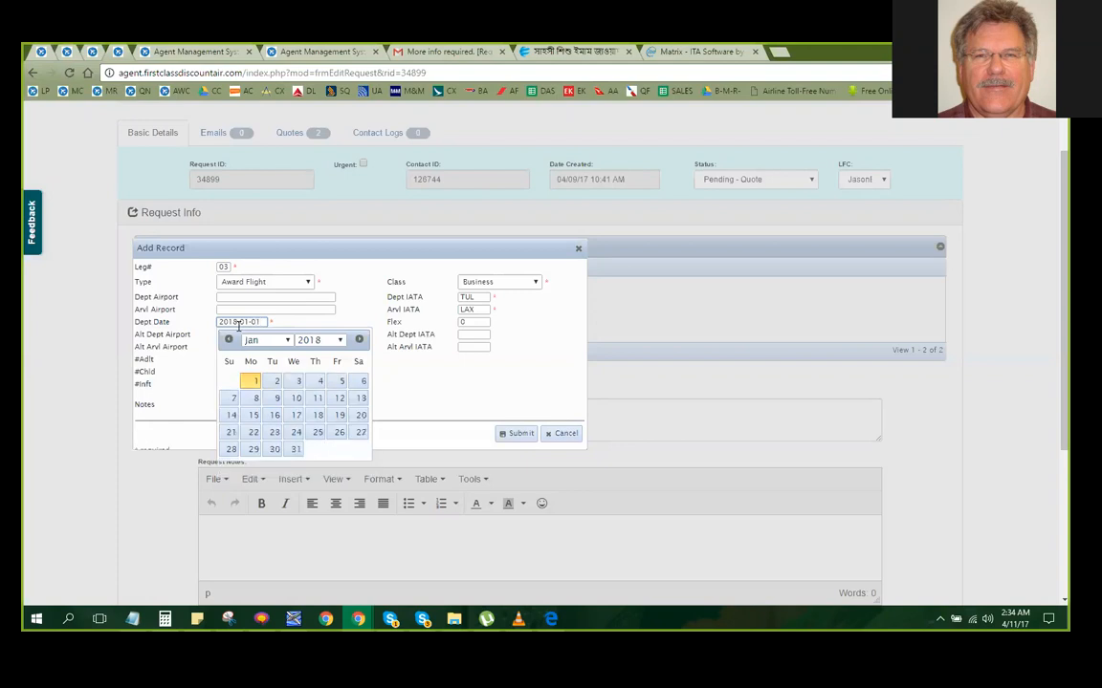
{"action": "left_click", "coordinate": [425, 348]}
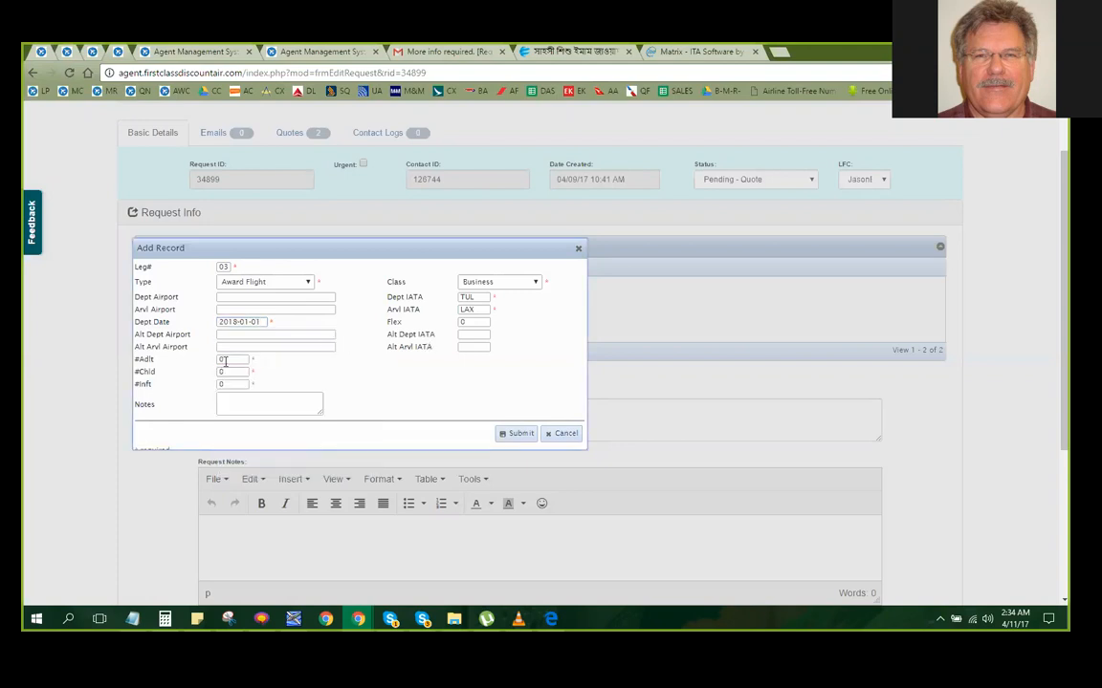
{"action": "double_click", "coordinate": [227, 359]}
{"action": "type", "text": "02"}
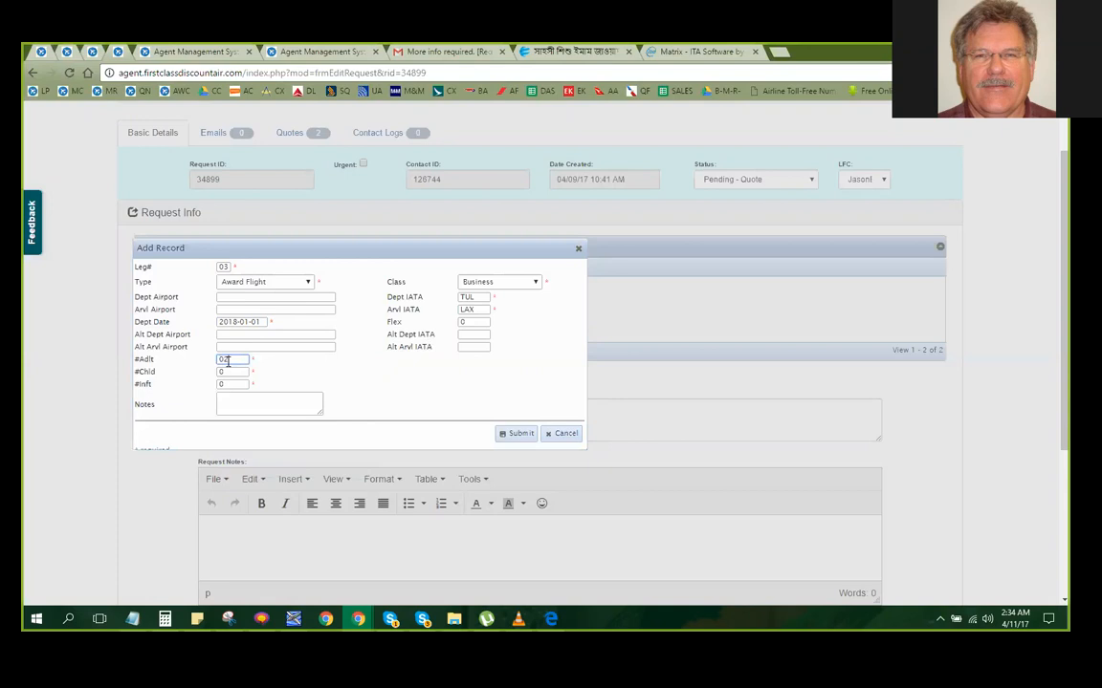
{"action": "left_click", "coordinate": [347, 376]}
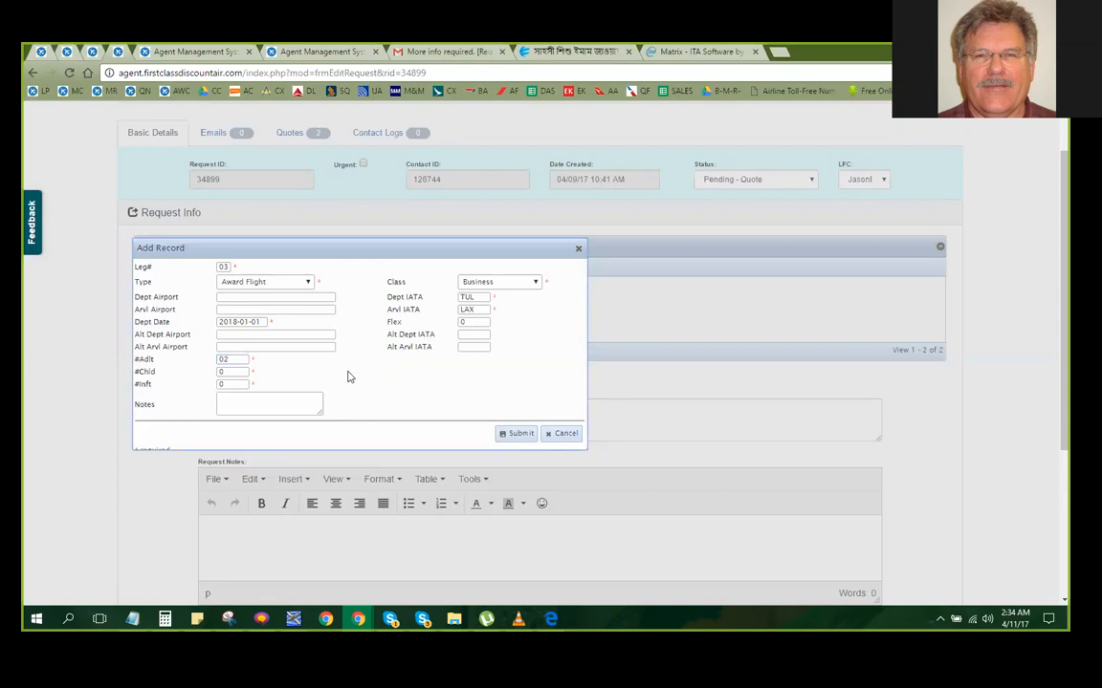
{"action": "left_click", "coordinate": [516, 439]}
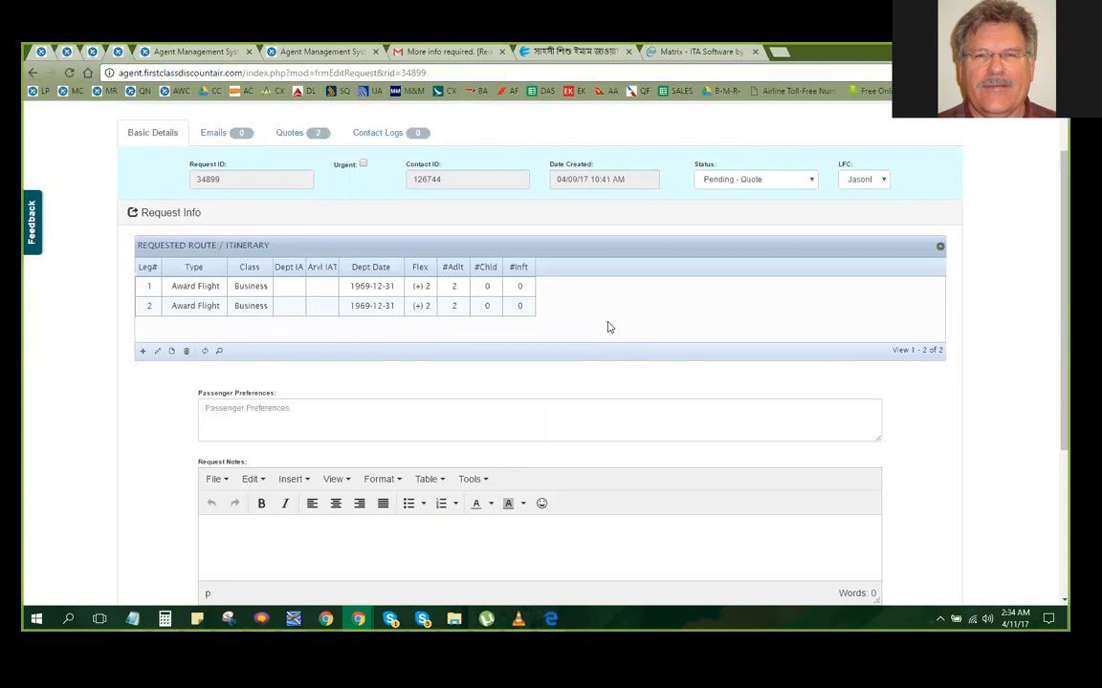
Reload the request and compare the legs in its old request info with the current requested route
{"action": "scroll", "coordinate": [609, 327], "scroll_direction": "up", "scroll_amount": 1}
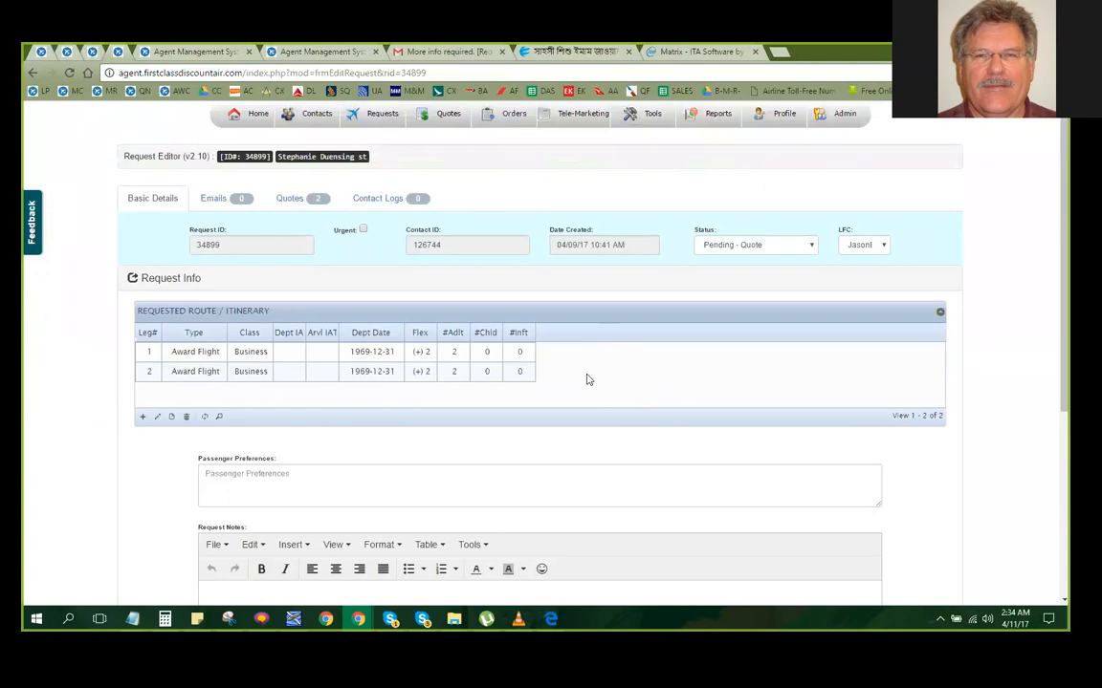
{"action": "left_click", "coordinate": [67, 73]}
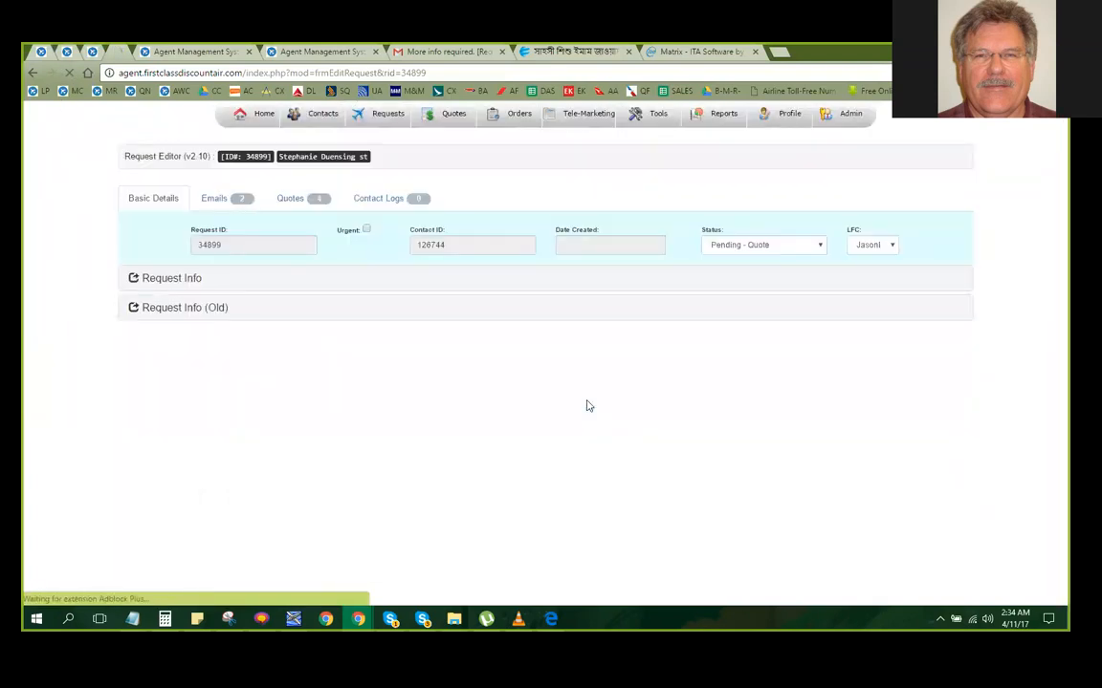
{"action": "left_click", "coordinate": [167, 310]}
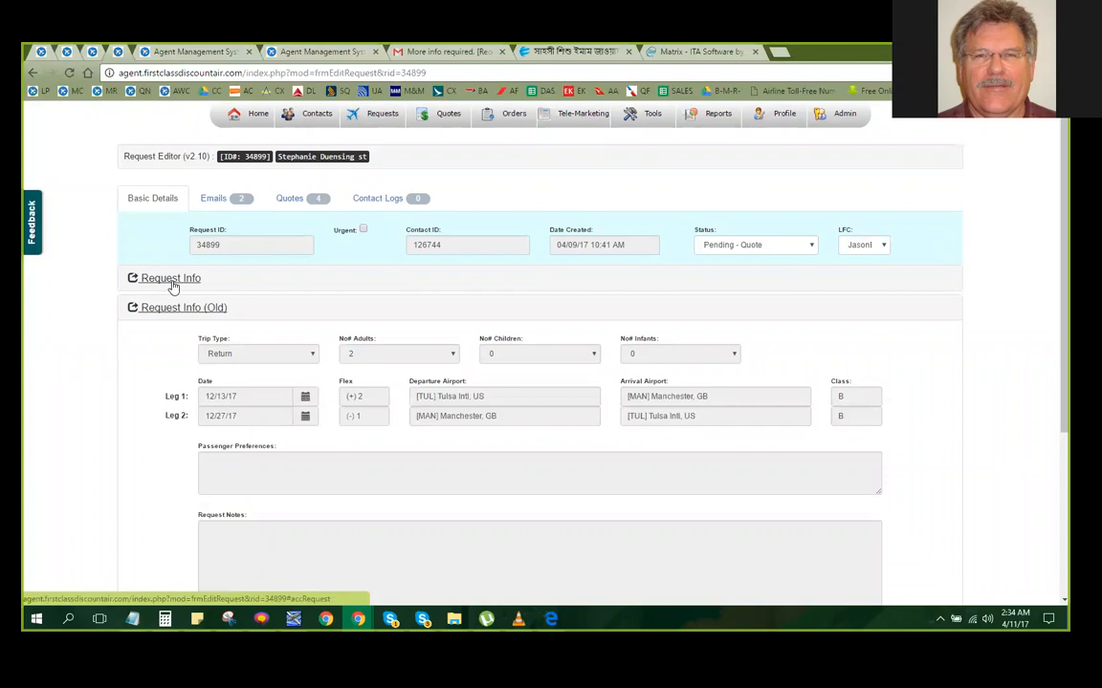
{"action": "left_click", "coordinate": [173, 284]}
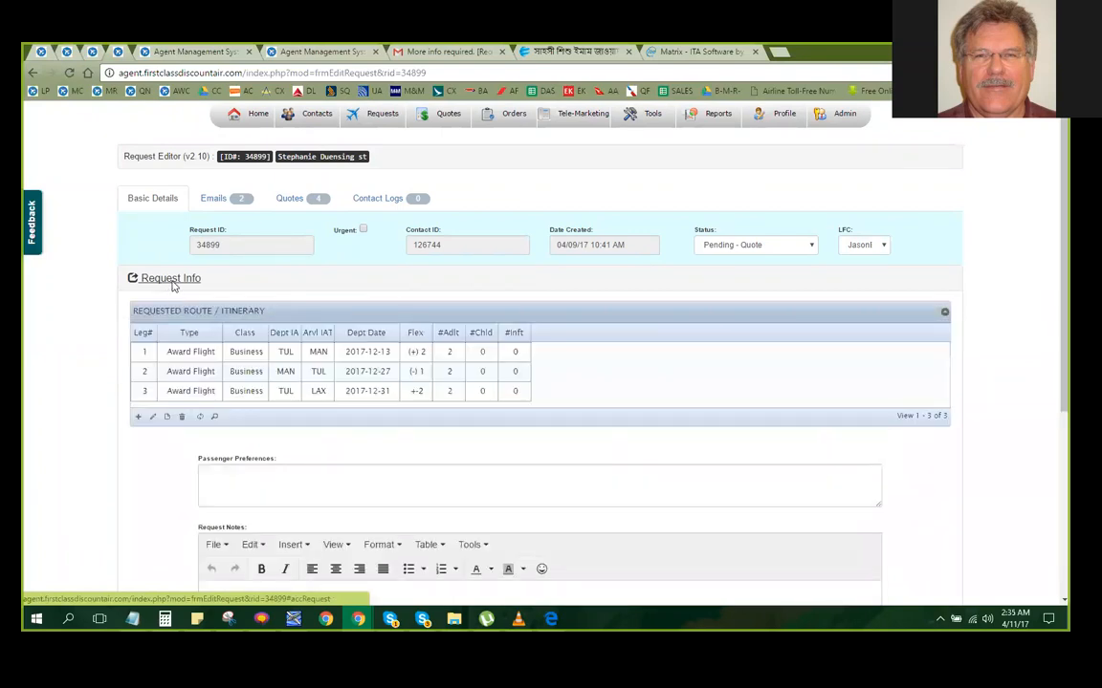
{"action": "scroll", "coordinate": [612, 363], "scroll_direction": "down", "scroll_amount": 1}
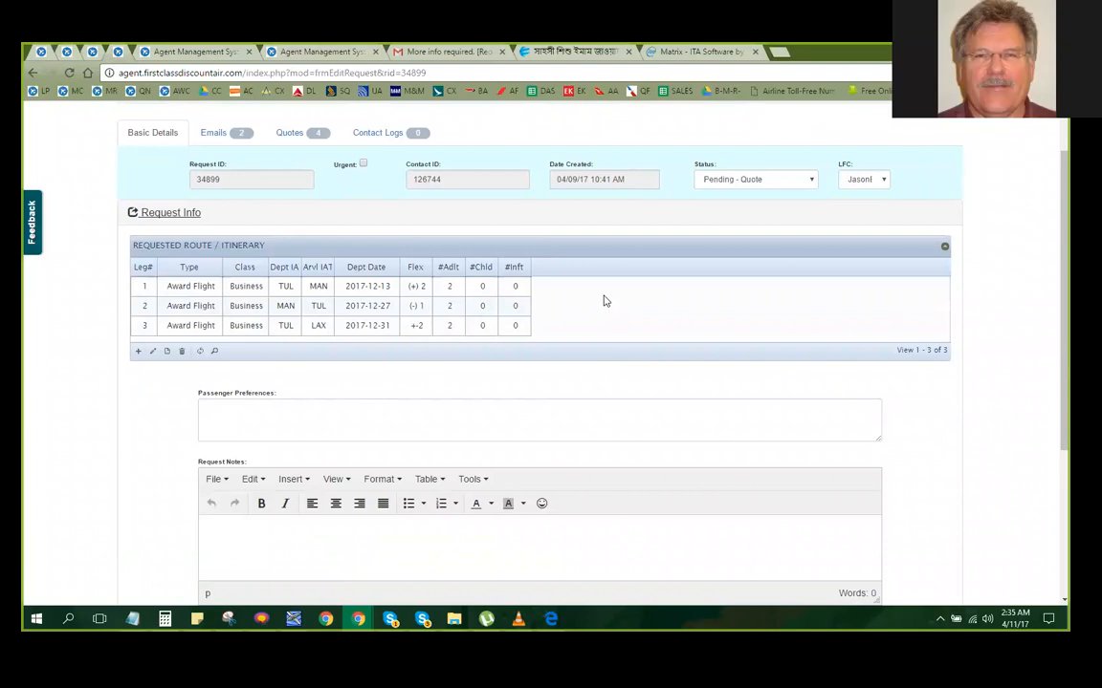
Edit leg 3 to use TUL as departure and MAN as arrival IATA code, and submit the record
{"action": "left_click", "coordinate": [440, 326]}
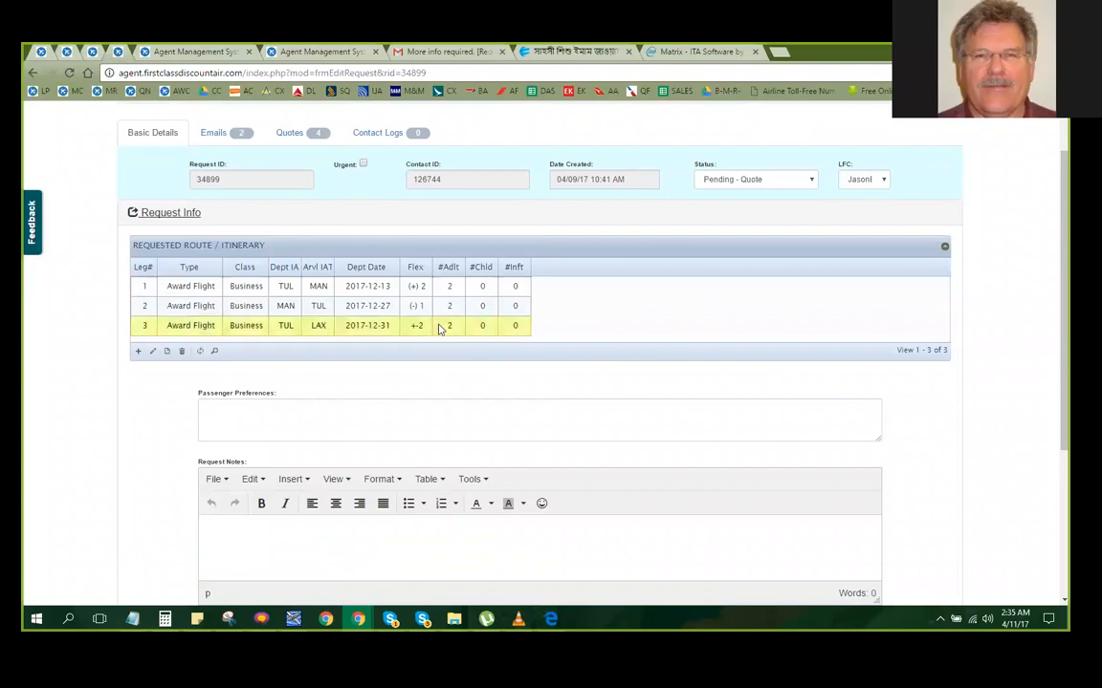
{"action": "double_click", "coordinate": [440, 328]}
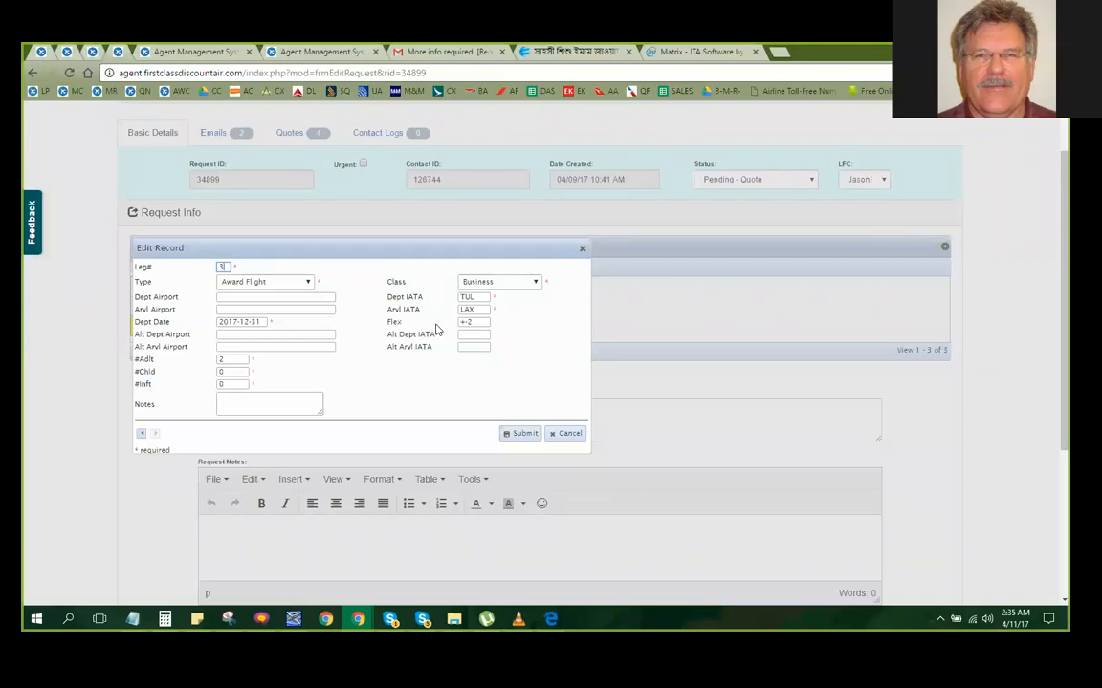
{"action": "double_click", "coordinate": [480, 299]}
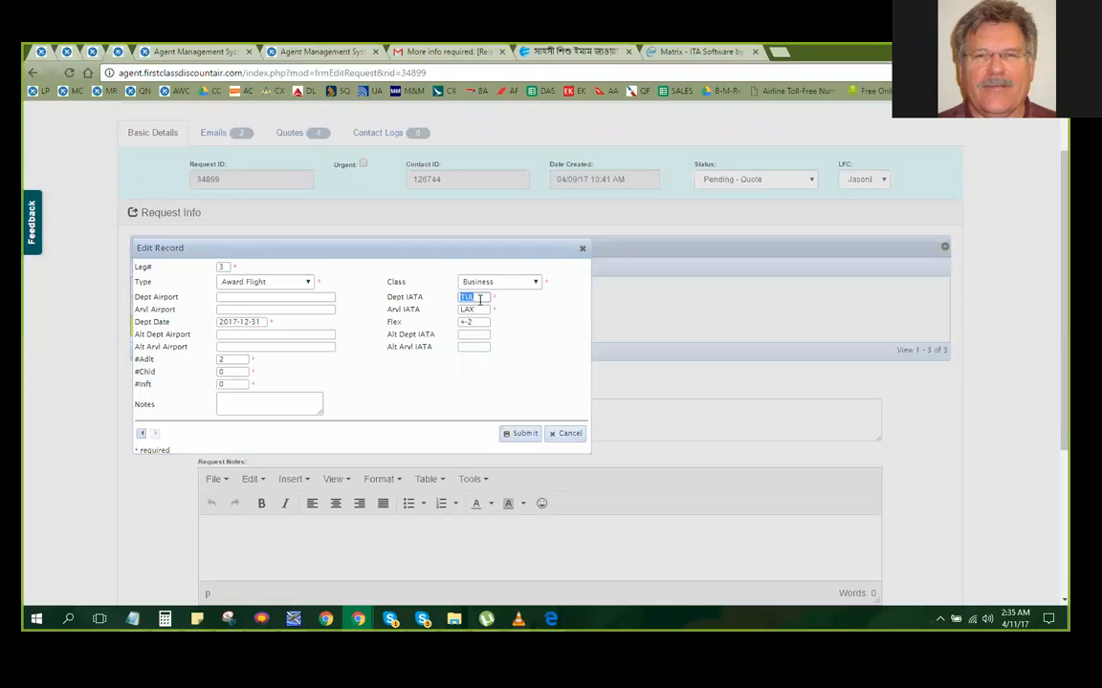
{"action": "type", "text": "LAX"}
{"action": "key", "text": "BackSpace"}
{"action": "key", "text": "BackSpace"}
{"action": "key", "text": "BackSpace"}
{"action": "type", "text": "TUL"}
{"action": "double_click", "coordinate": [478, 310]}
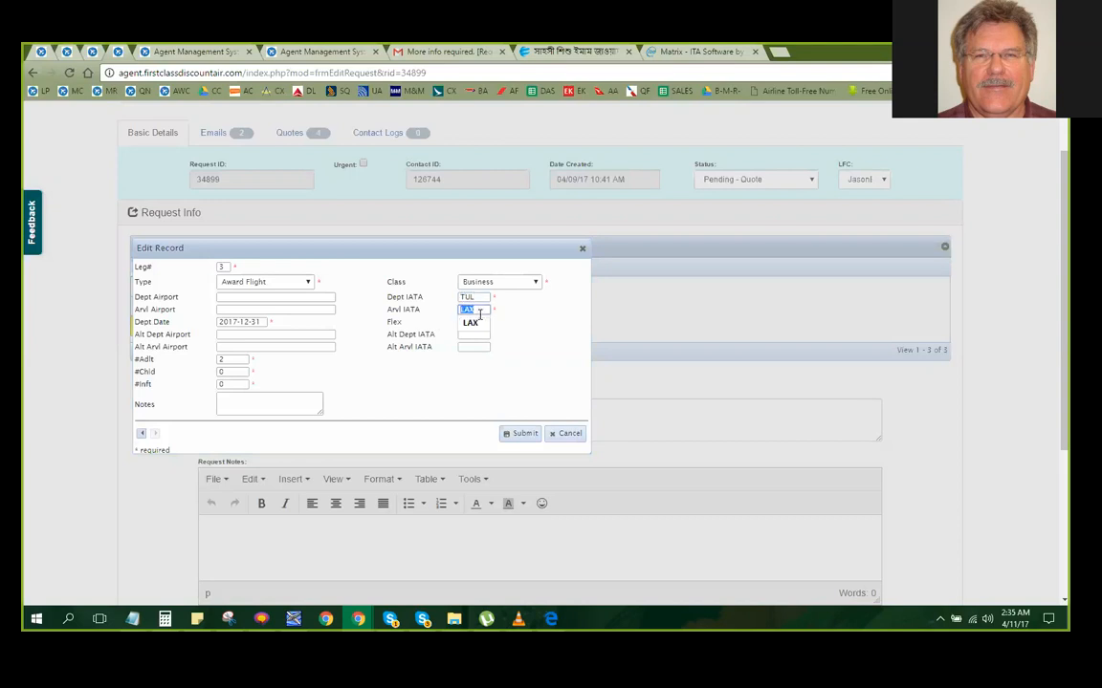
{"action": "type", "text": "MAN"}
{"action": "left_click", "coordinate": [513, 340]}
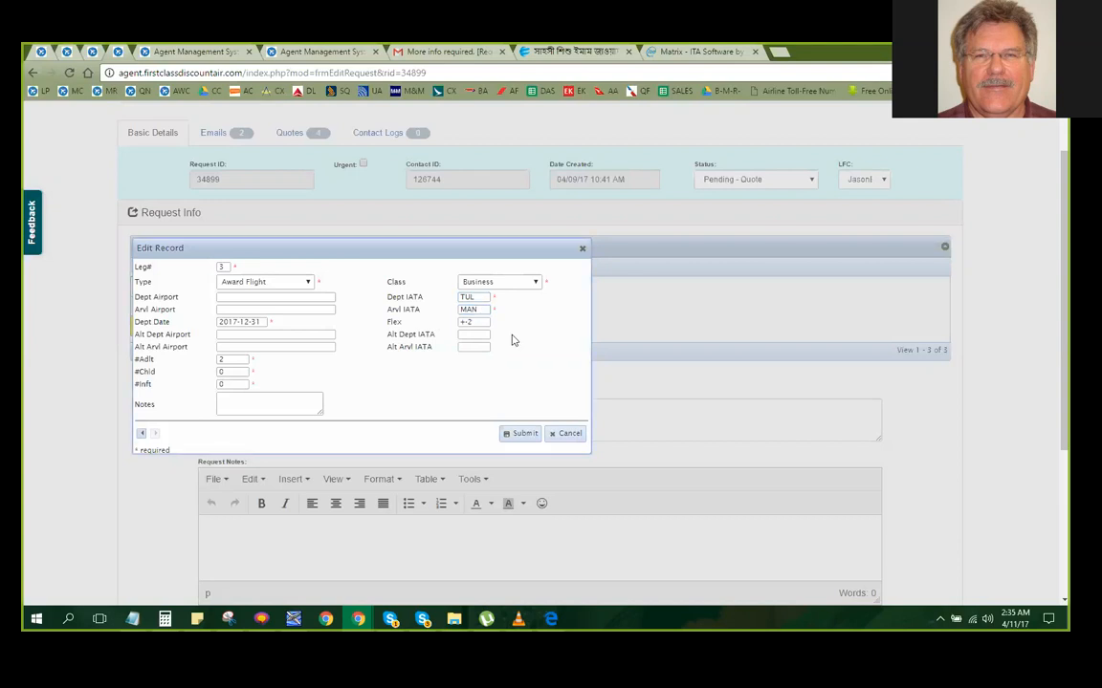
{"action": "left_click", "coordinate": [518, 437]}
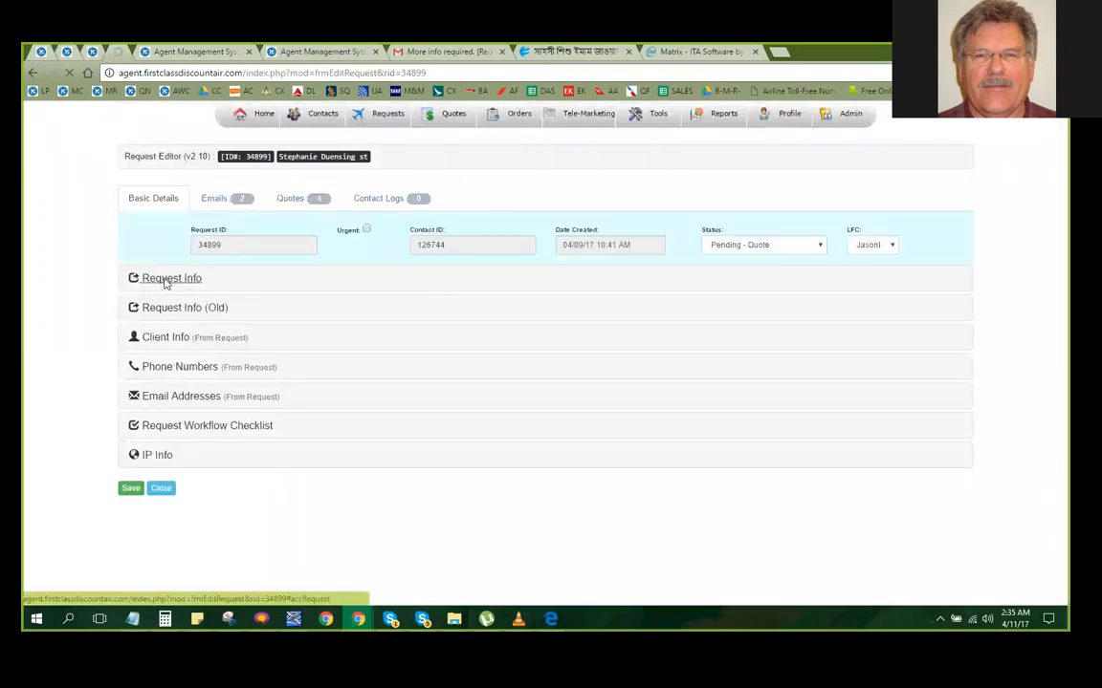
Delete leg 3 from the requested route and save the request
{"action": "left_click", "coordinate": [165, 279]}
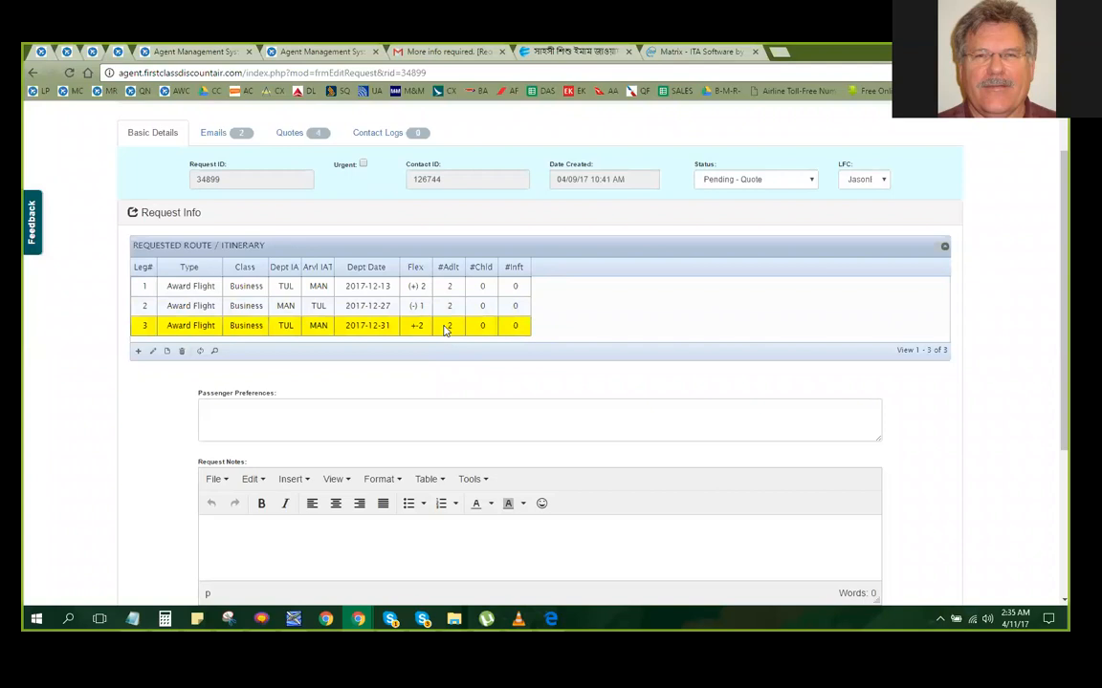
{"action": "left_click", "coordinate": [182, 351]}
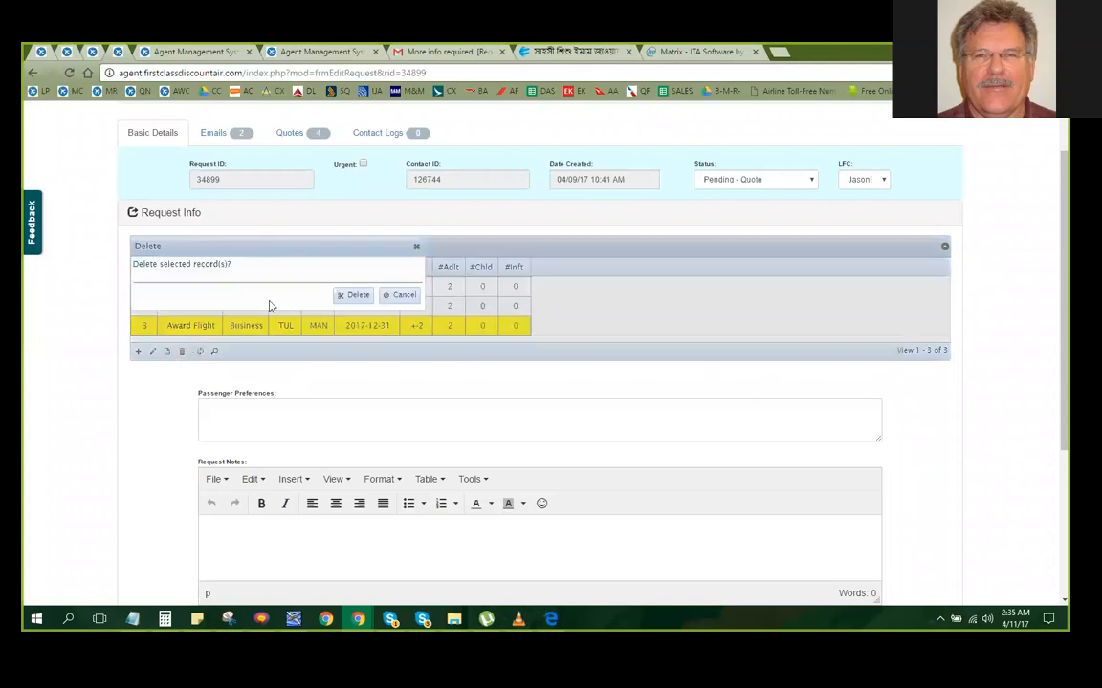
{"action": "left_click", "coordinate": [351, 300]}
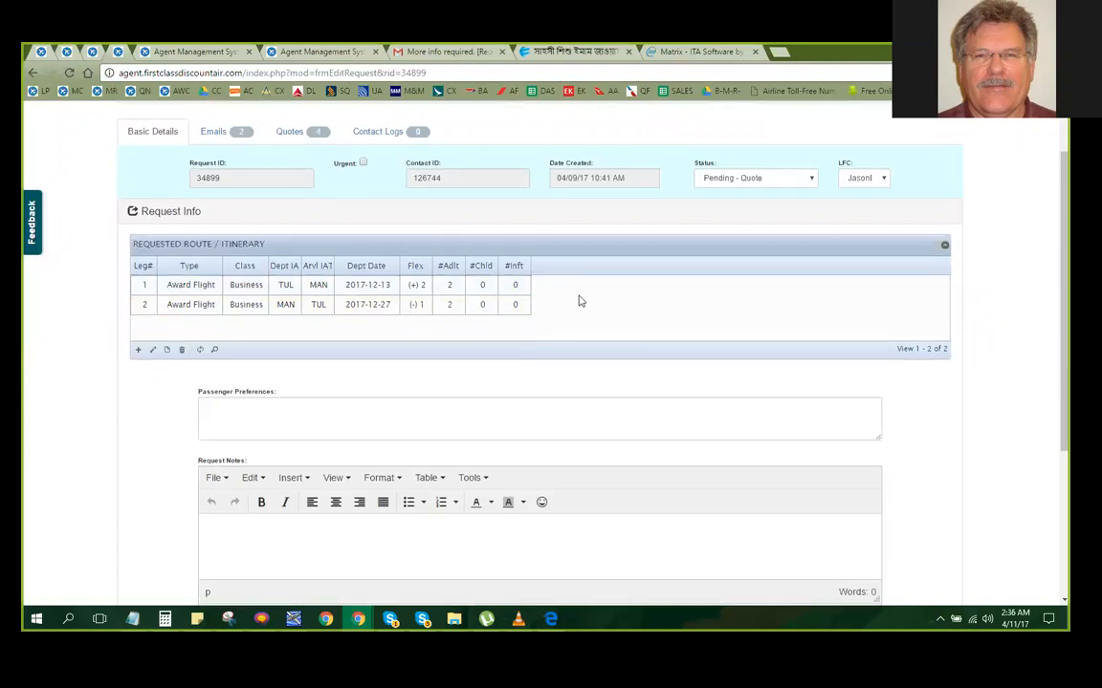
{"action": "scroll", "coordinate": [577, 302], "scroll_direction": "down", "scroll_amount": 3}
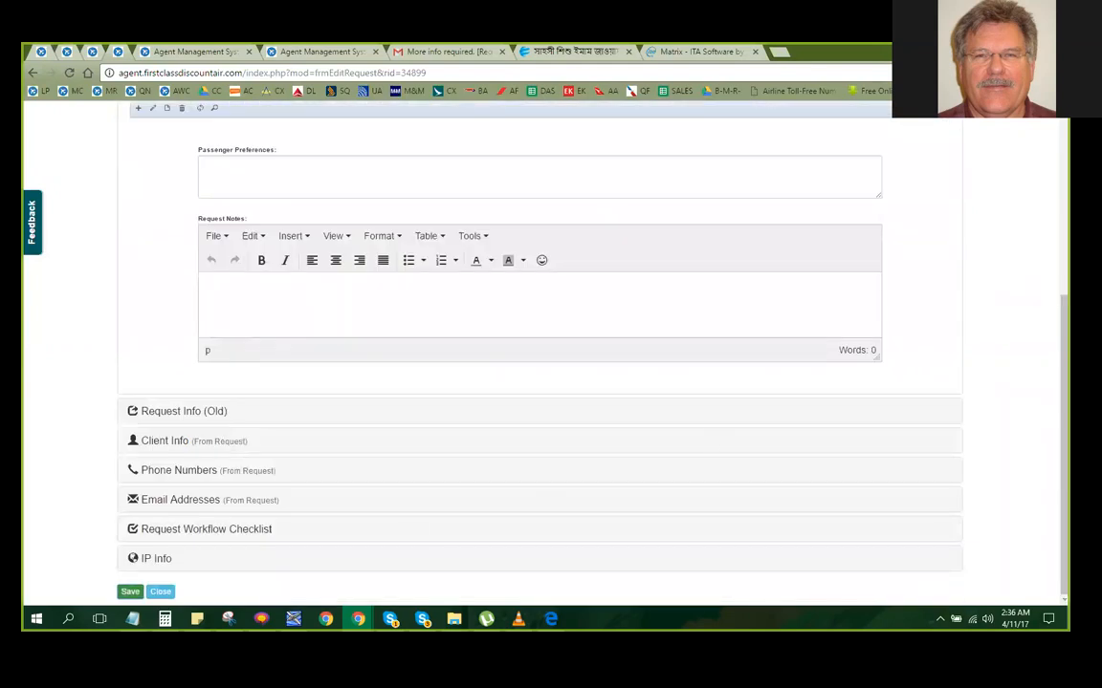
{"action": "left_click", "coordinate": [130, 591]}
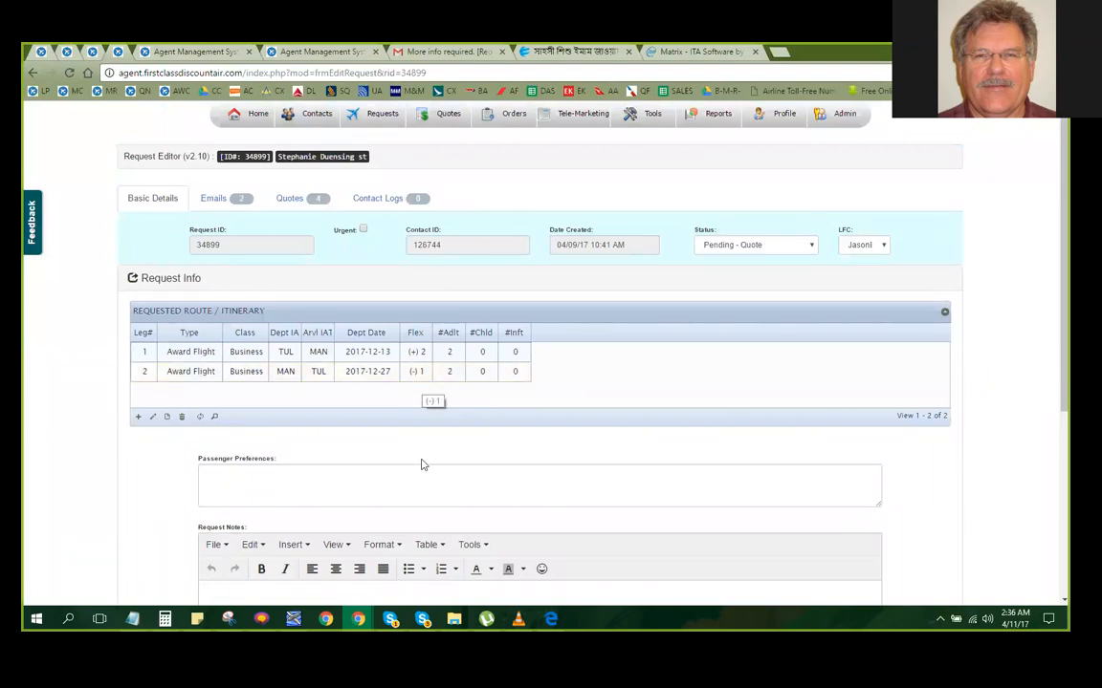
Enter "urgent !!!" in the request notes
{"action": "scroll", "coordinate": [421, 459], "scroll_direction": "down", "scroll_amount": 2}
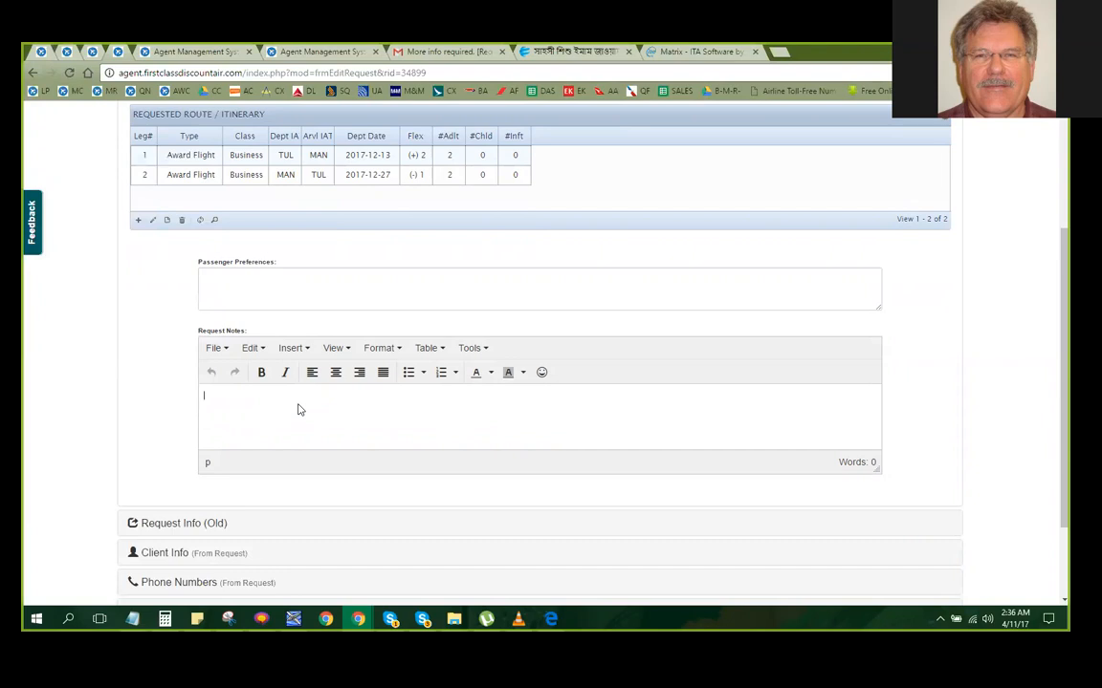
{"action": "type", "text": "urgent !!!"}
Apply a red background colour to the "urgent !!!" note
{"action": "triple_click", "coordinate": [219, 397]}
{"action": "left_click", "coordinate": [522, 372]}
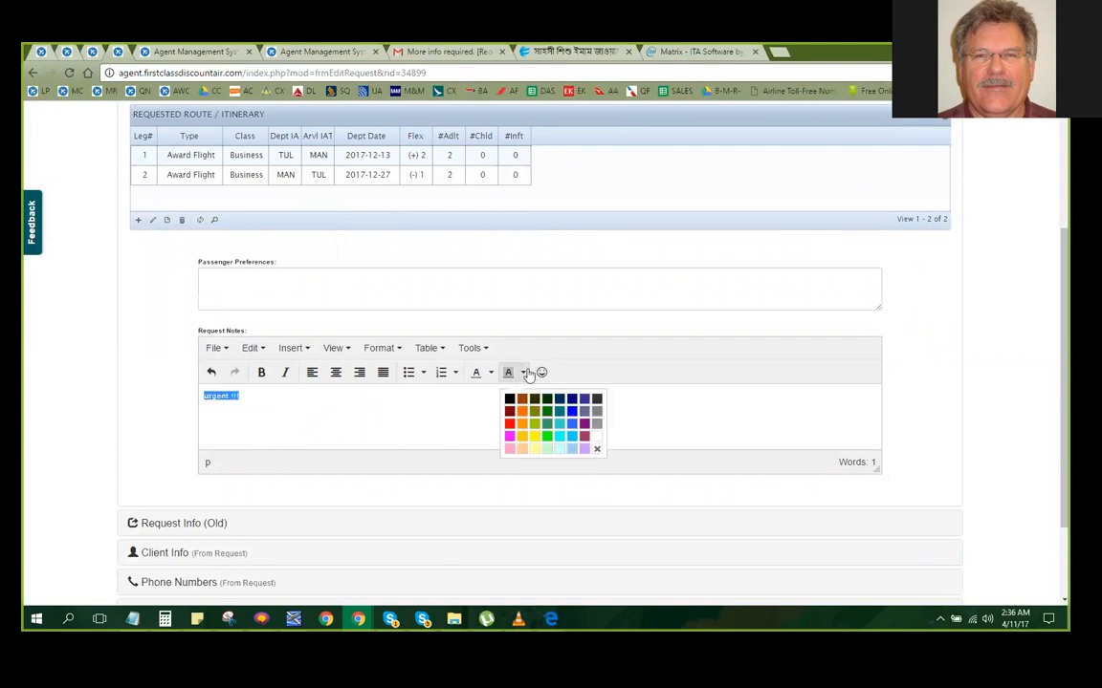
{"action": "left_click", "coordinate": [509, 423]}
{"action": "left_click", "coordinate": [313, 422]}
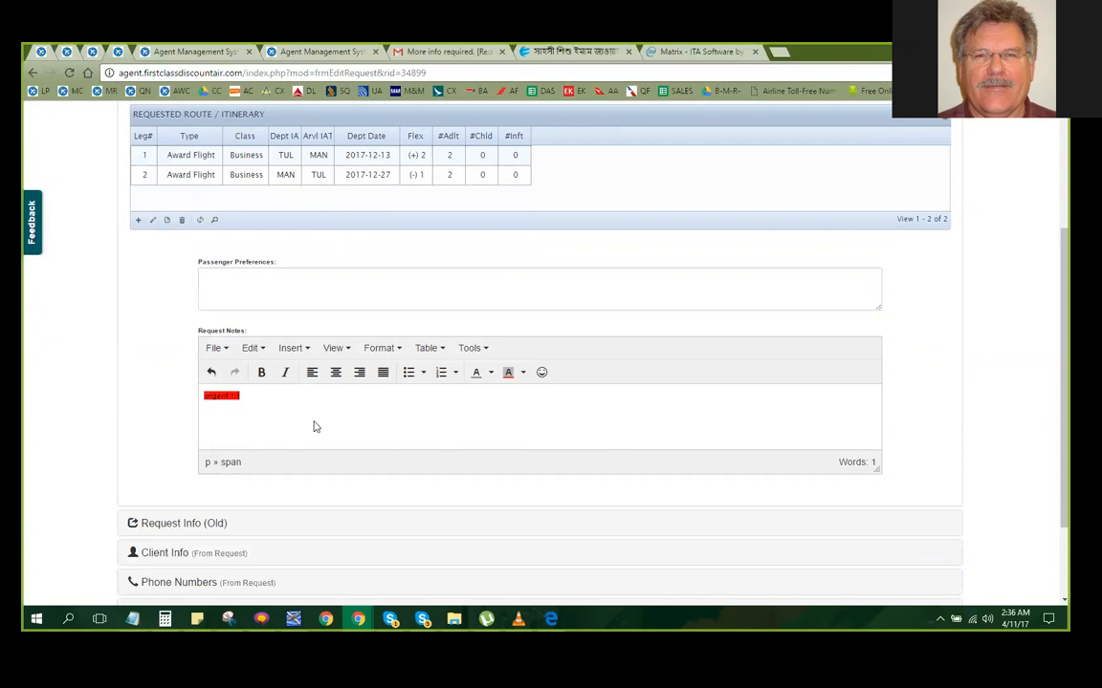
Make the "urgent !!!" note bold and remove its background colour
{"action": "triple_click", "coordinate": [223, 394]}
{"action": "key", "text": "ctrl+b"}
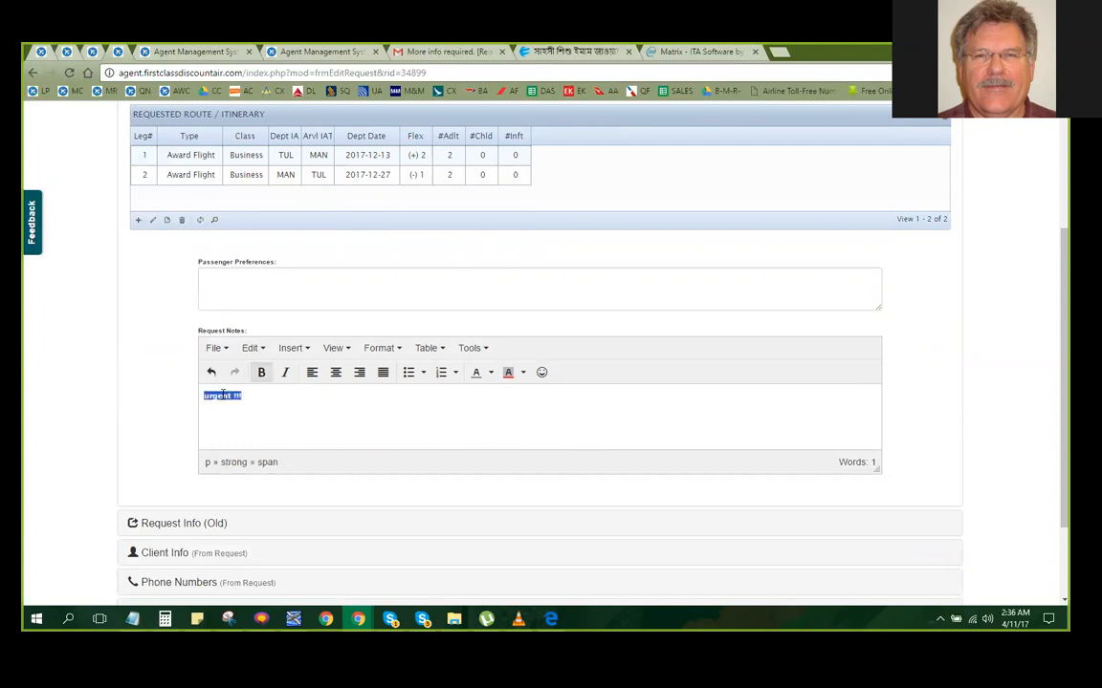
{"action": "left_click", "coordinate": [522, 372]}
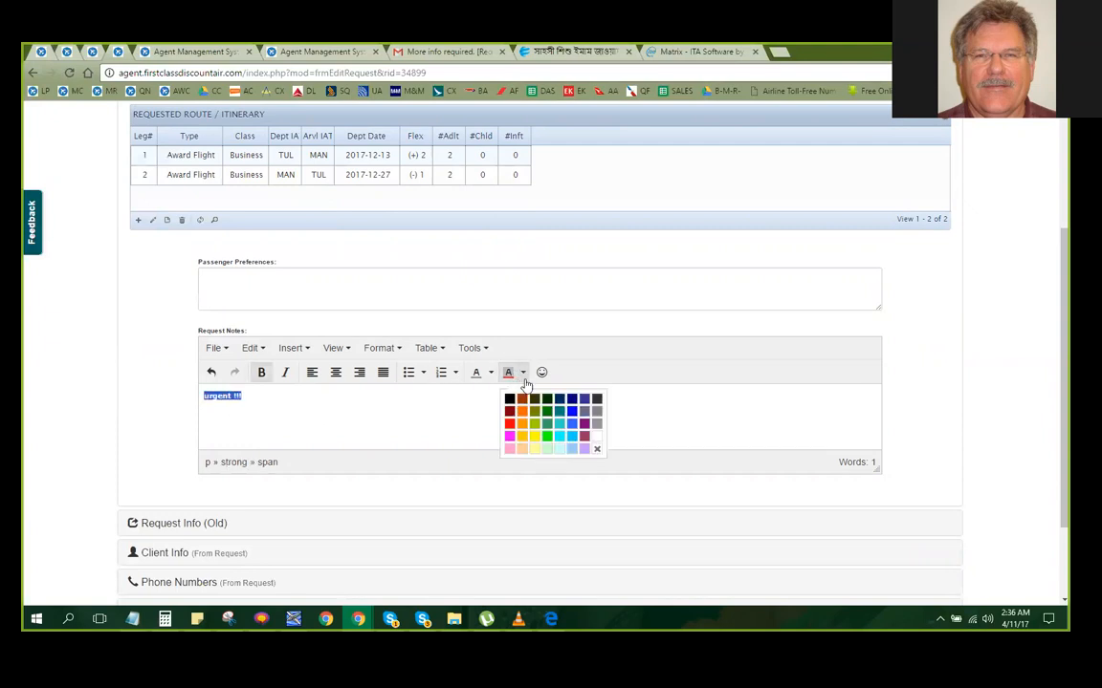
{"action": "left_click", "coordinate": [597, 449]}
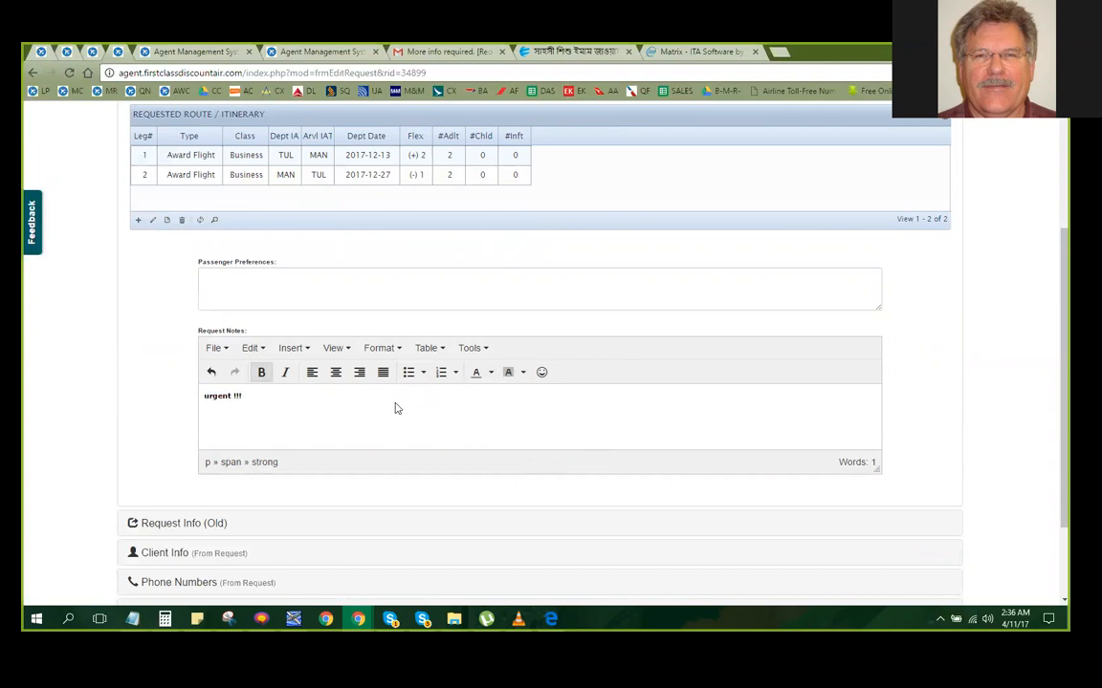
Save the request with its new note and review the requested route and request notes
{"action": "scroll", "coordinate": [395, 408], "scroll_direction": "down", "scroll_amount": 2}
{"action": "left_click", "coordinate": [130, 592]}
{"action": "left_click", "coordinate": [707, 237]}
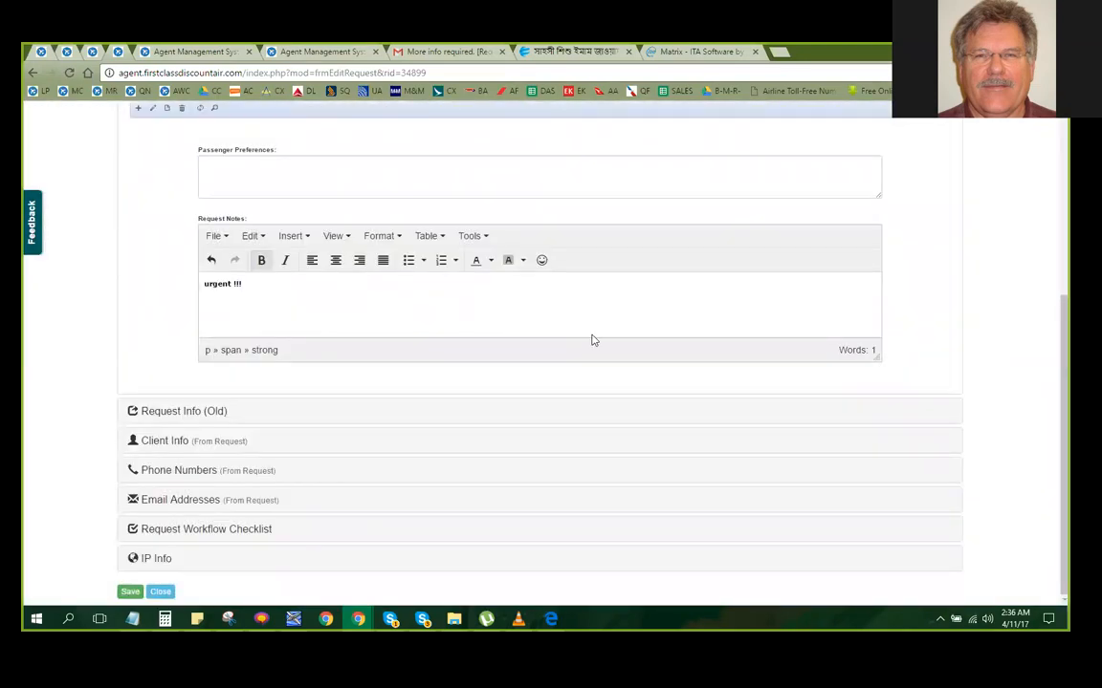
{"action": "scroll", "coordinate": [591, 339], "scroll_direction": "up", "scroll_amount": 5}
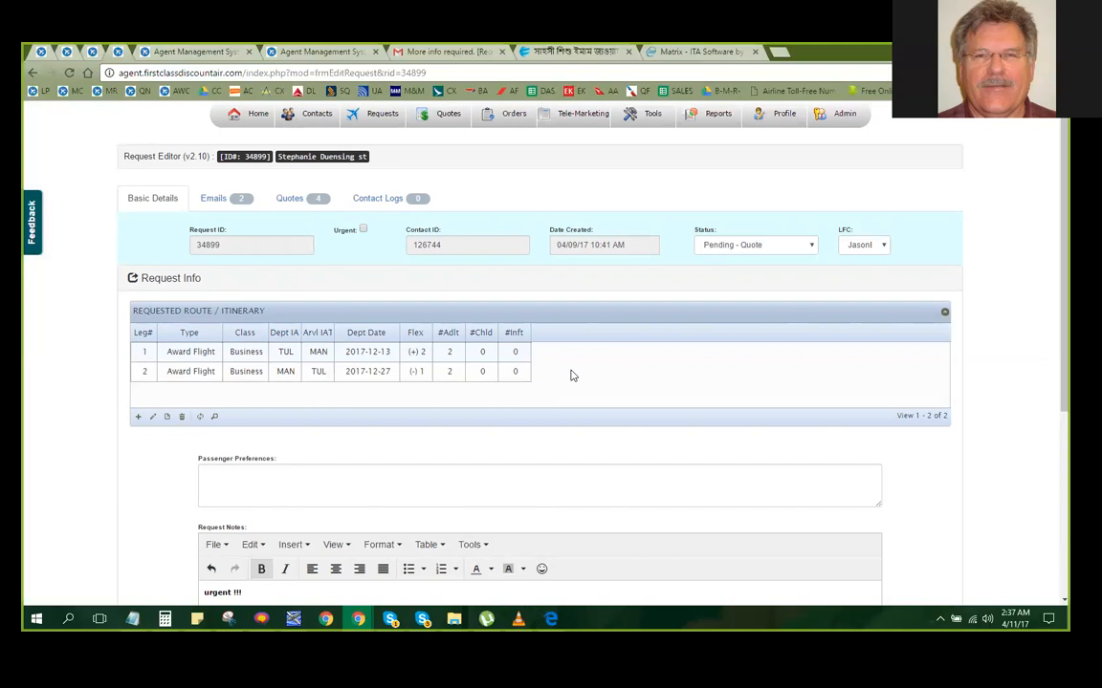
{"action": "scroll", "coordinate": [572, 375], "scroll_direction": "down", "scroll_amount": 5}
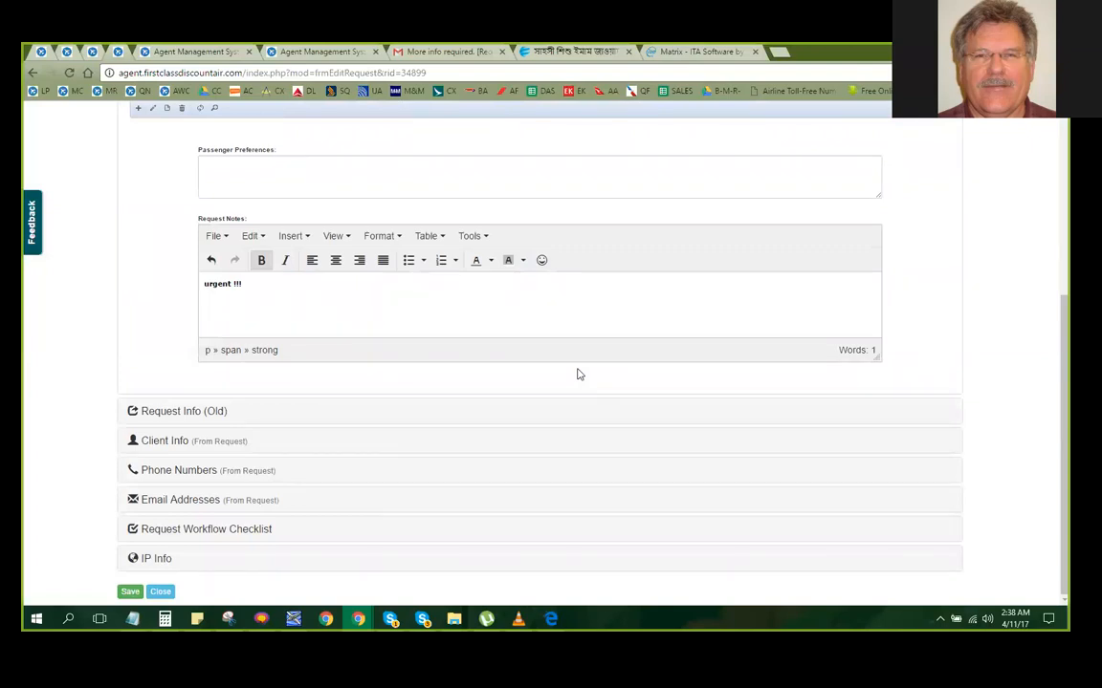
Check the draft reply in Gmail, compare the routes and notes of the other open requests, and return to the request noted "urgent !!!"
{"action": "left_click", "coordinate": [414, 50]}
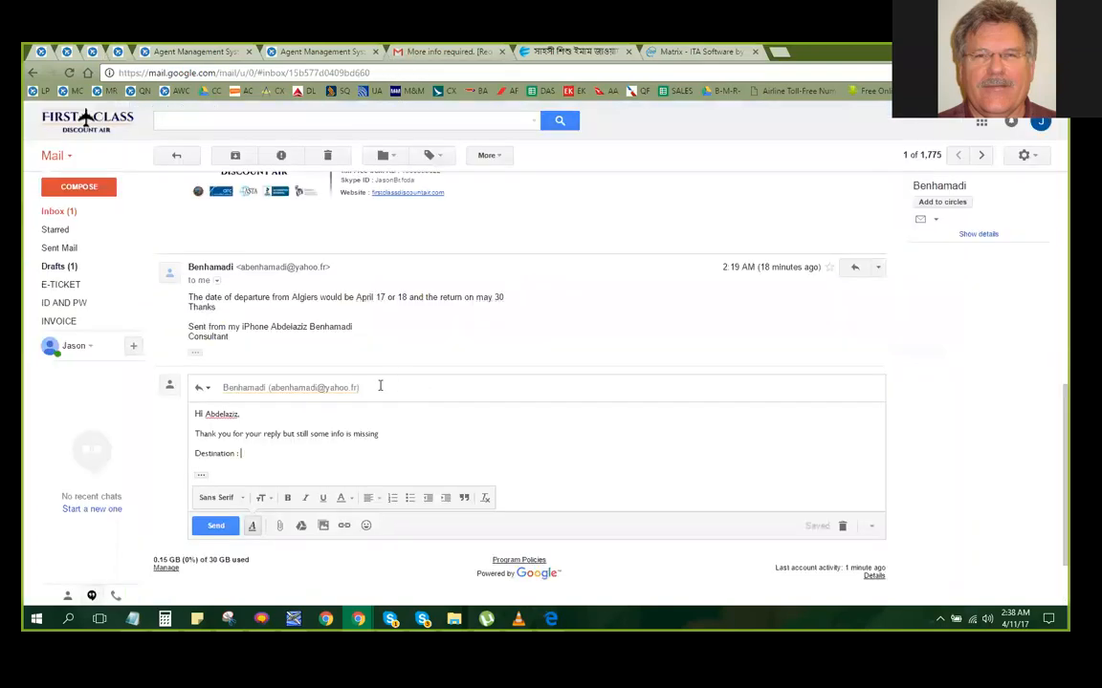
{"action": "scroll", "coordinate": [376, 418], "scroll_direction": "down", "scroll_amount": 2}
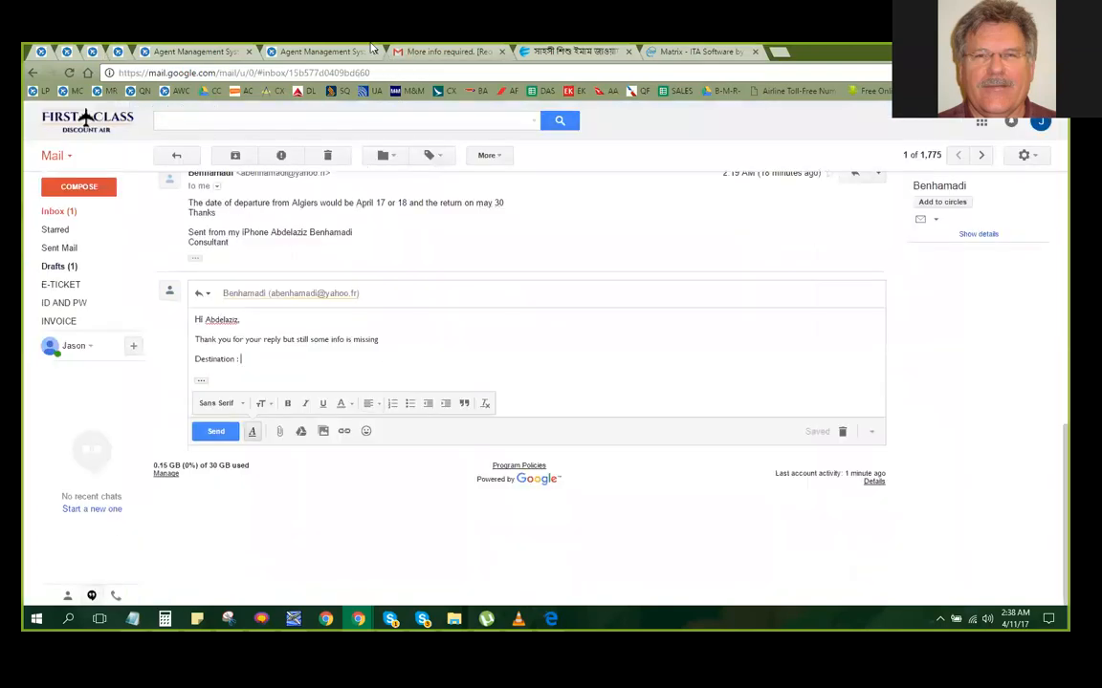
{"action": "left_click", "coordinate": [204, 51]}
{"action": "left_click", "coordinate": [67, 53]}
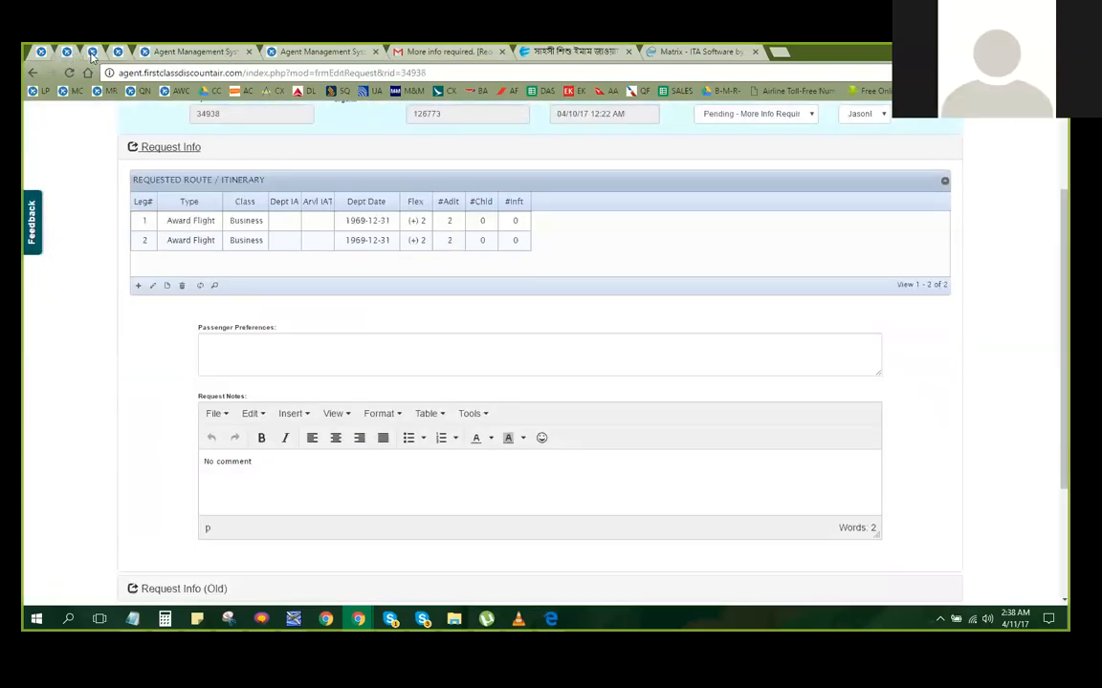
{"action": "left_click", "coordinate": [92, 51]}
{"action": "left_click", "coordinate": [66, 52]}
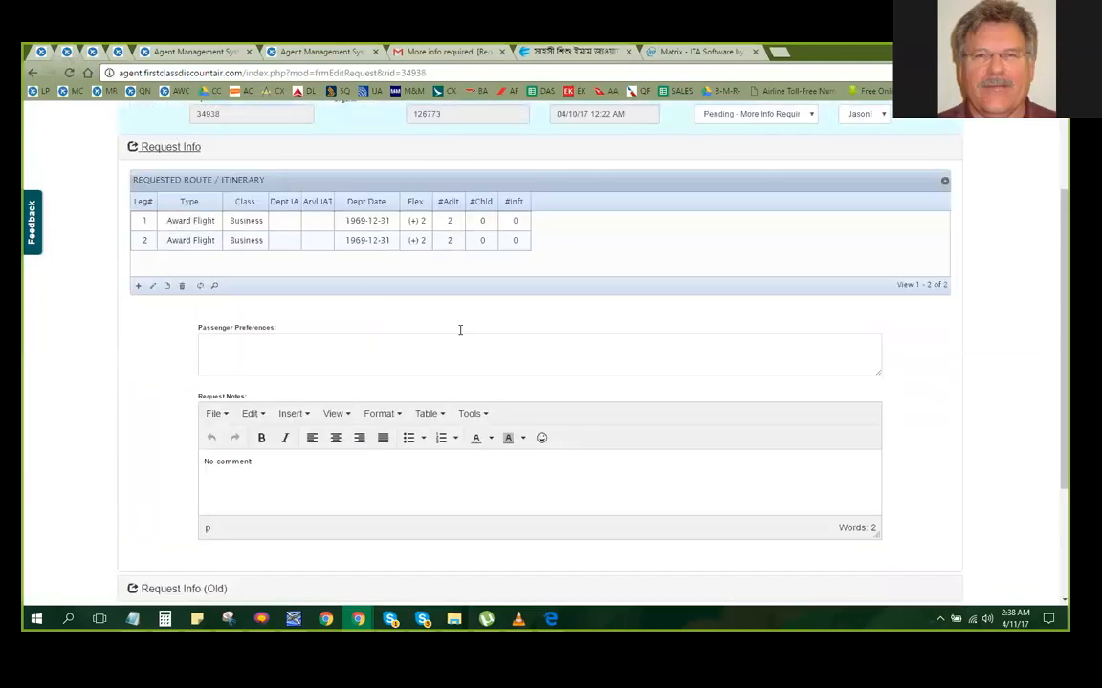
{"action": "scroll", "coordinate": [493, 345], "scroll_direction": "up", "scroll_amount": 2}
{"action": "scroll", "coordinate": [709, 394], "scroll_direction": "down", "scroll_amount": 2}
{"action": "left_click", "coordinate": [91, 51]}
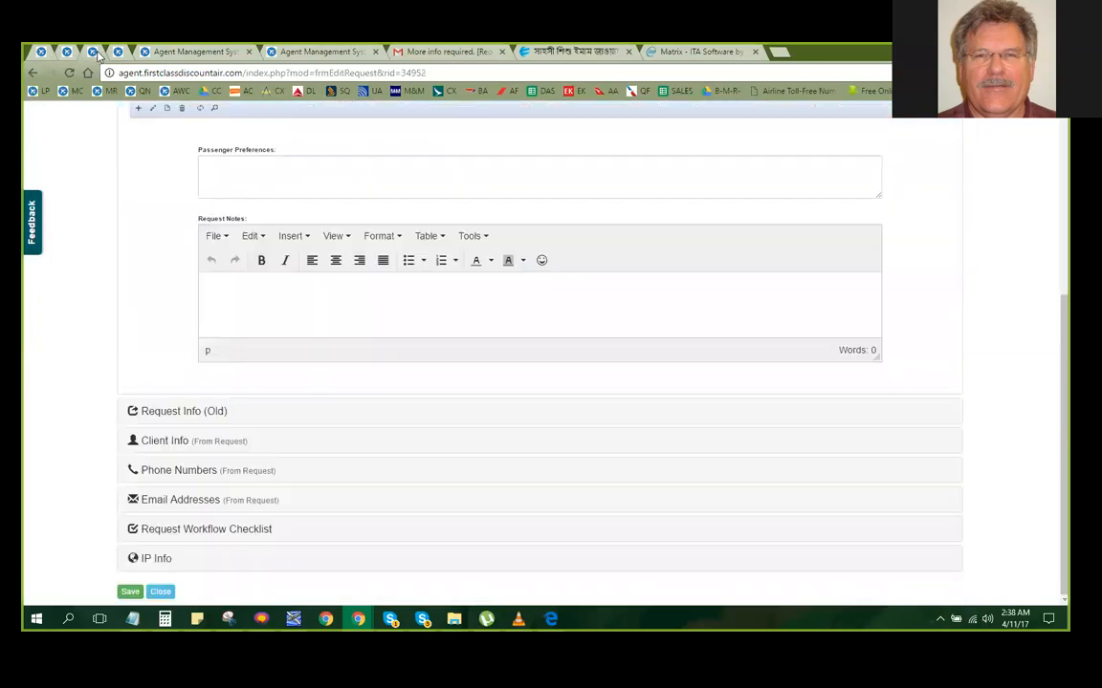
{"action": "scroll", "coordinate": [196, 206], "scroll_direction": "up", "scroll_amount": 5}
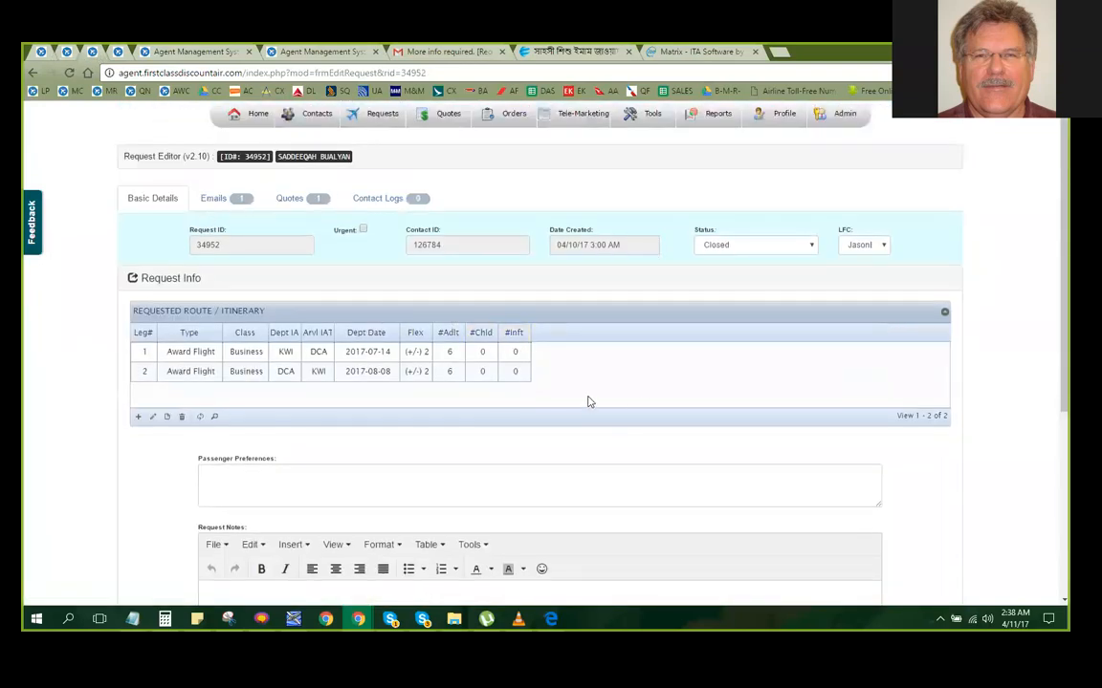
{"action": "left_click", "coordinate": [170, 53]}
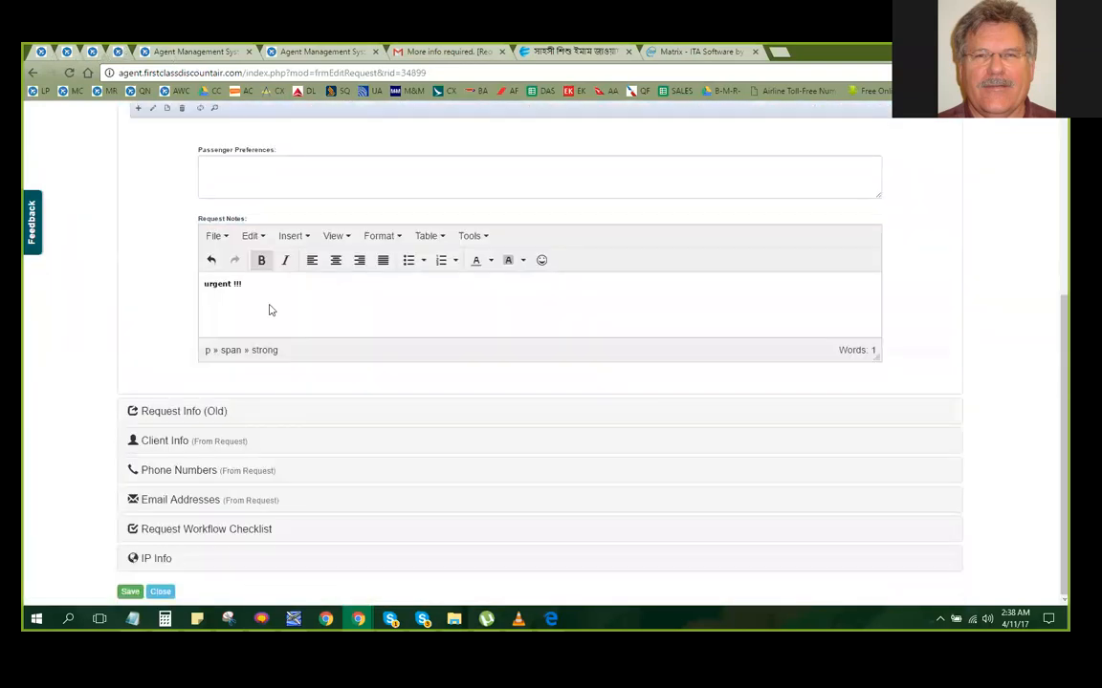
{"action": "scroll", "coordinate": [271, 306], "scroll_direction": "up", "scroll_amount": 5}
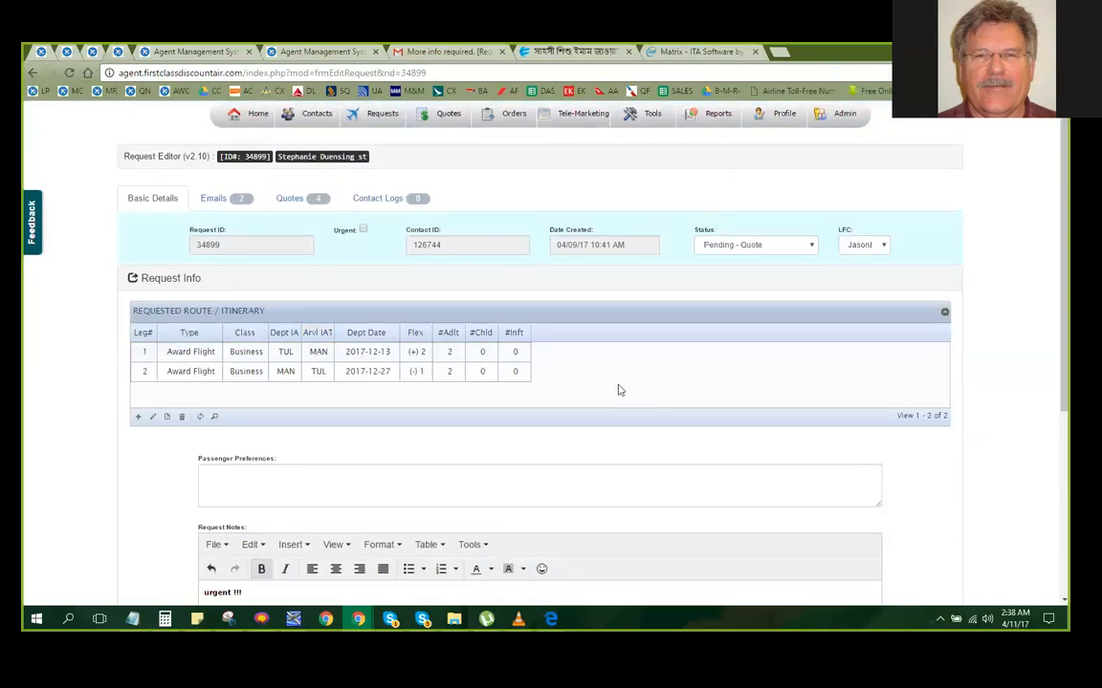